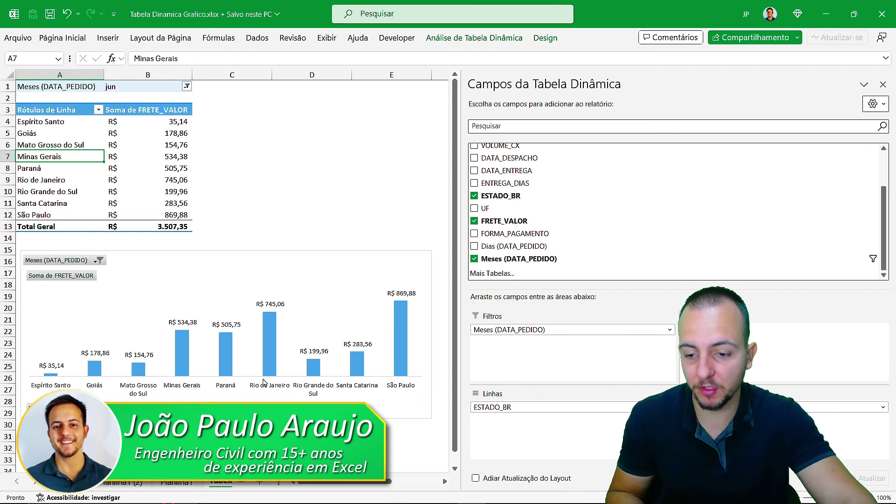
Look over the source data sheets, then the pivot's state labels and freight sums
click(135, 482)
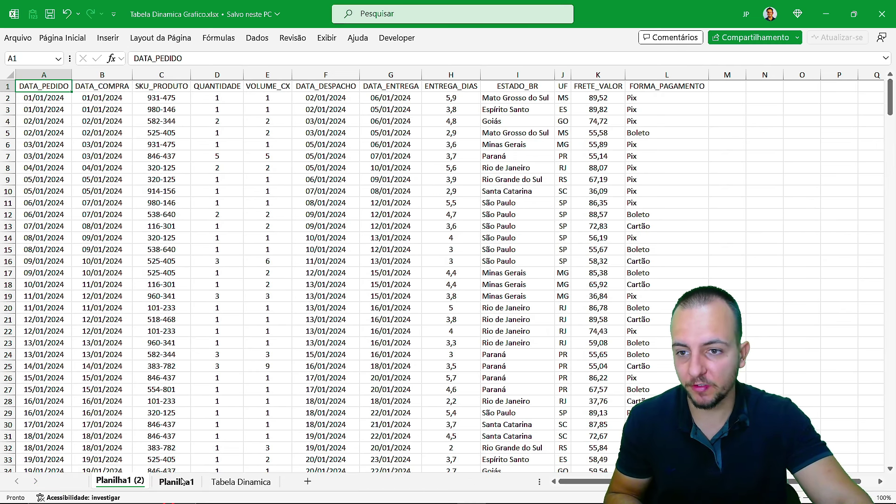
click(182, 482)
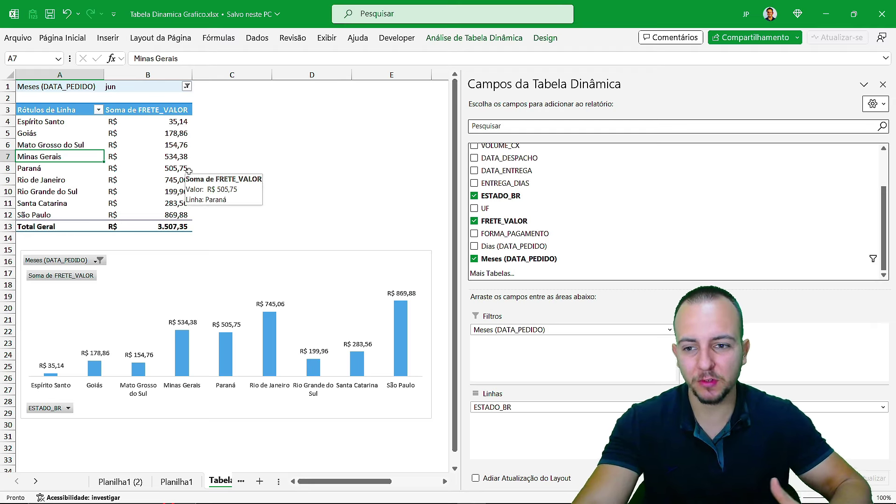
mouse_move(245, 177)
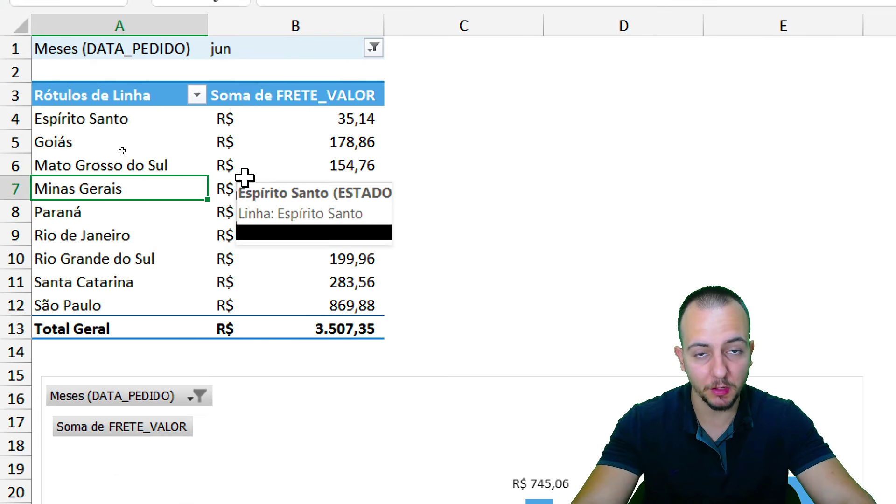
mouse_move(120, 94)
mouse_down()
mouse_move(209, 167)
mouse_move(269, 338)
mouse_up()
click(96, 125)
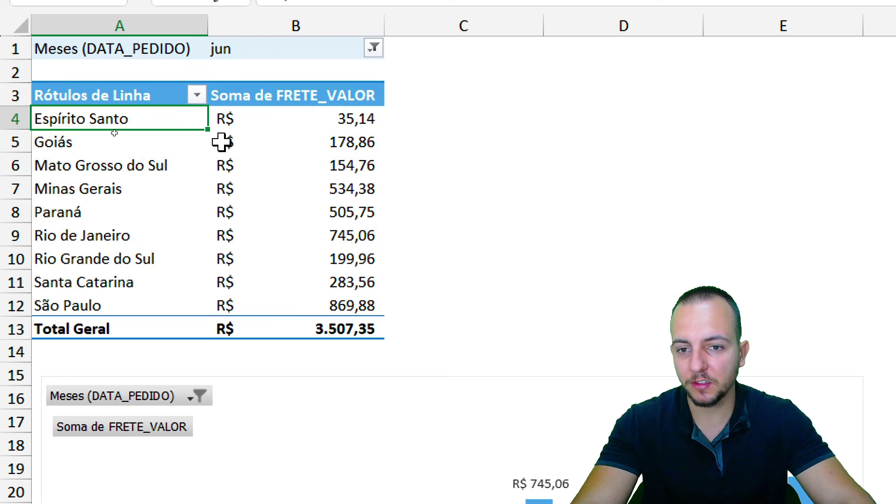
drag(286, 119, 203, 273)
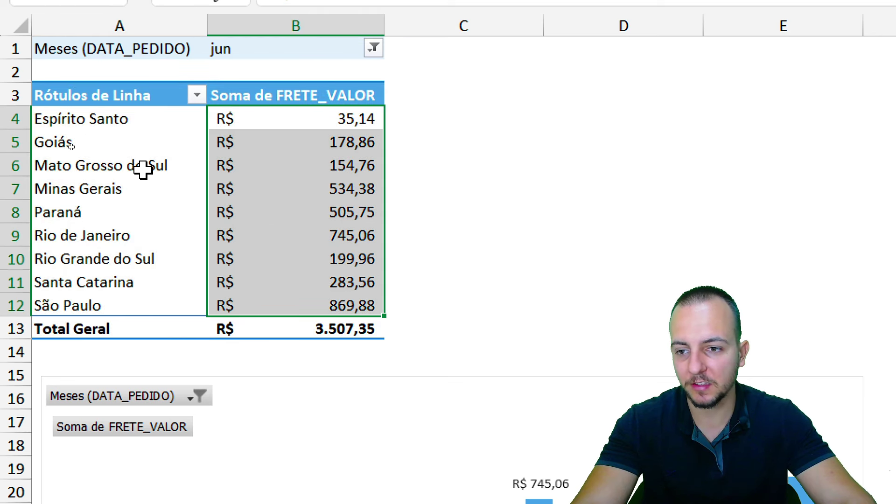
click(144, 170)
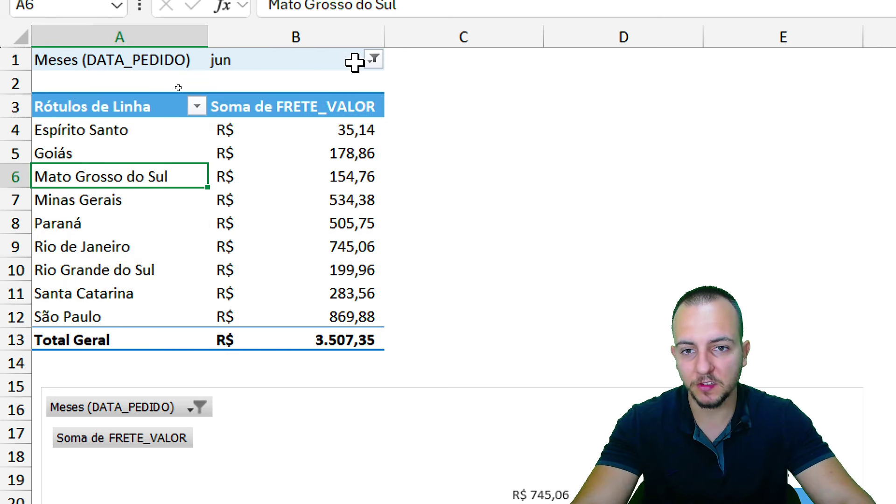
Filter the pivot table to month jan and review each state's freight total
click(369, 63)
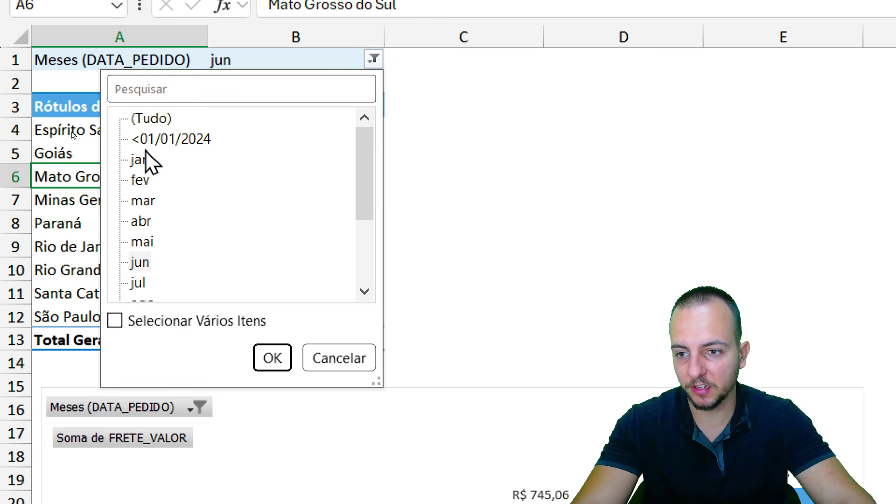
click(276, 348)
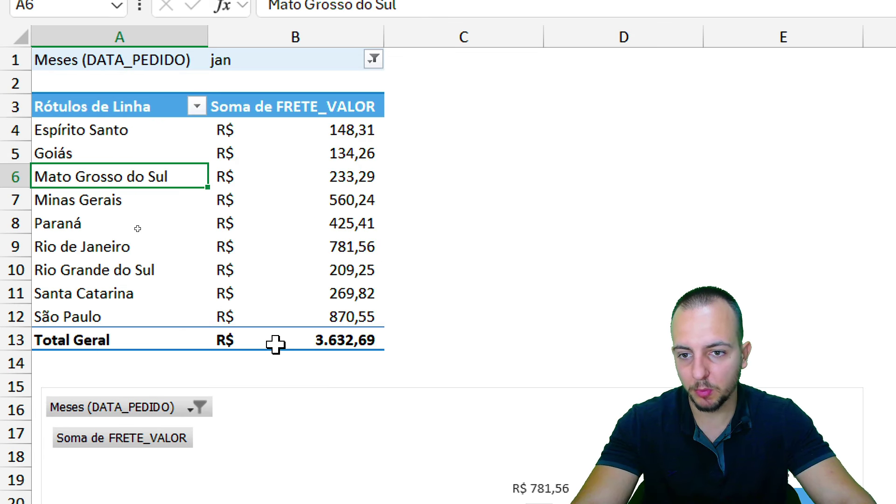
drag(152, 133, 280, 320)
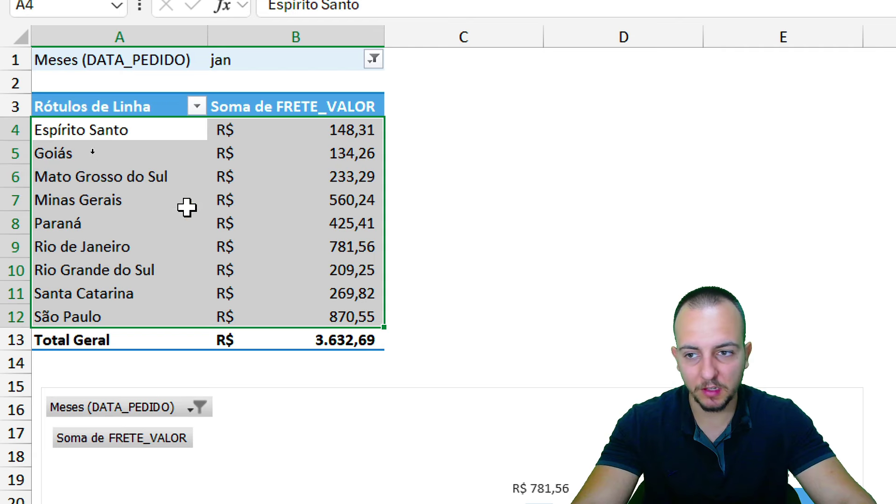
click(296, 440)
scroll(336, 439, down, 5)
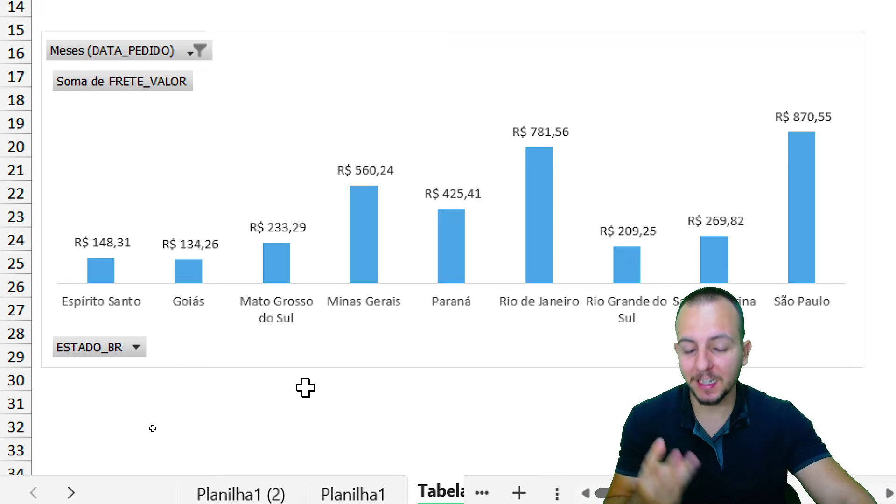
Limit the chart's ESTADO_BR filter to Goiás, Minas Gerais and Paraná
click(125, 351)
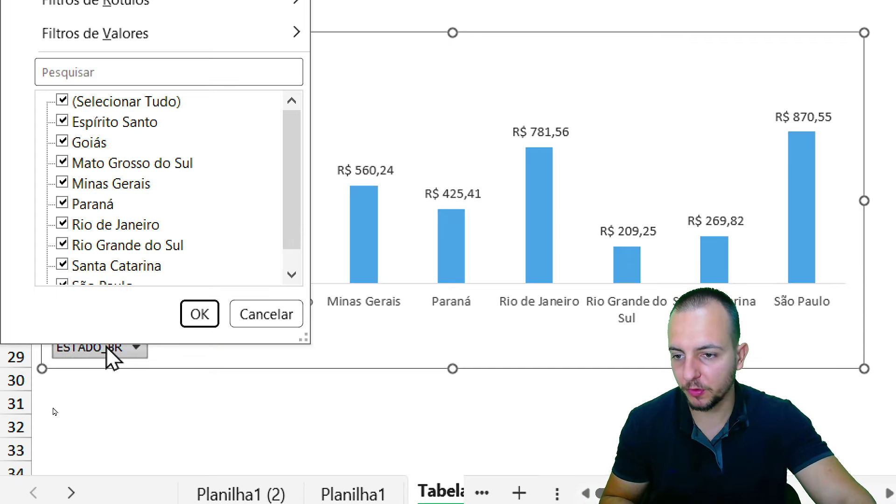
click(63, 102)
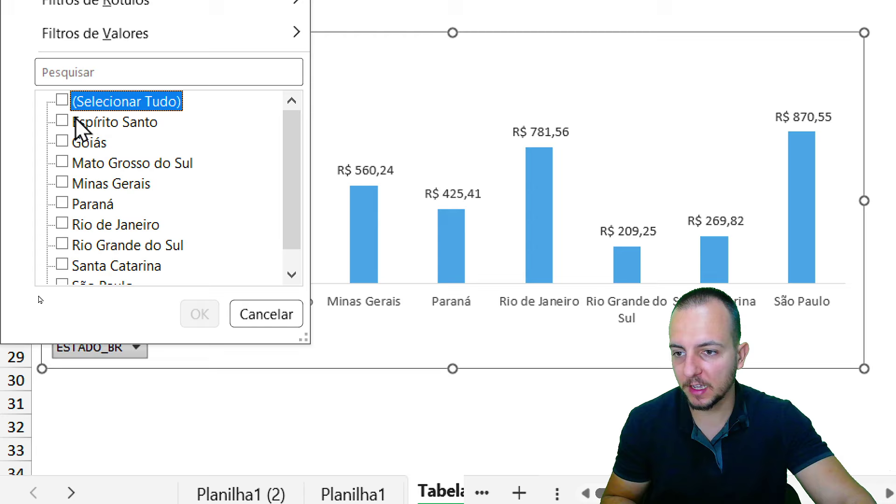
click(86, 143)
click(68, 184)
click(63, 203)
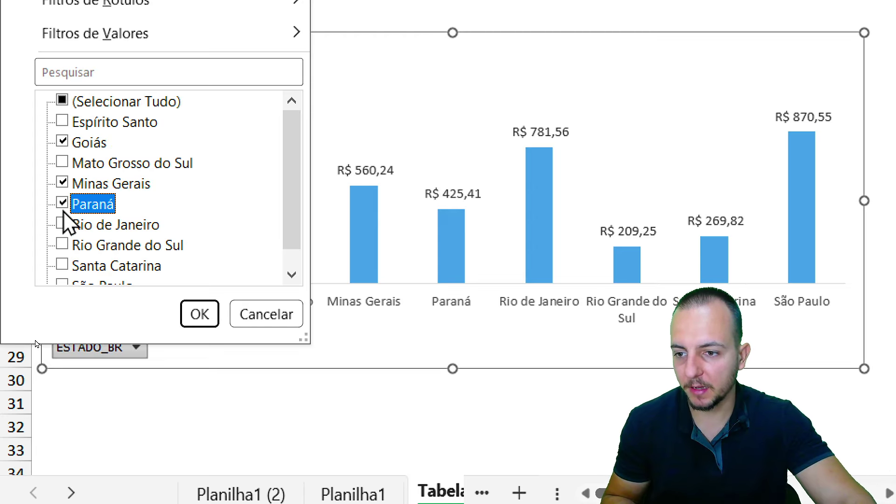
click(200, 314)
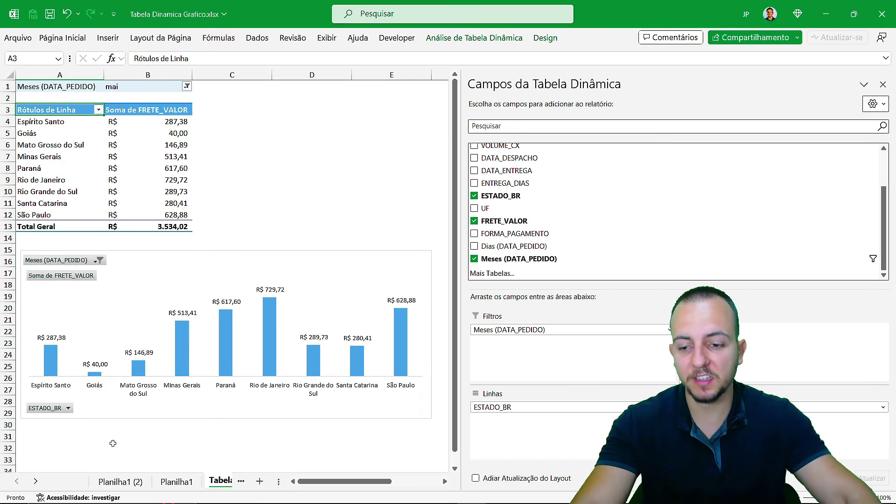
Browse the raw order rows on Planilha1, then go back to the Tabela Dinamica sheet
click(113, 443)
click(172, 485)
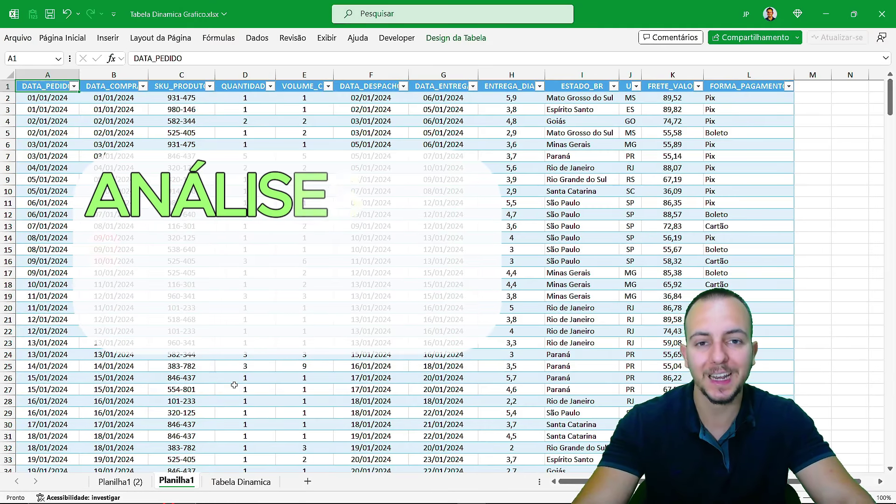
scroll(236, 385, down, 2)
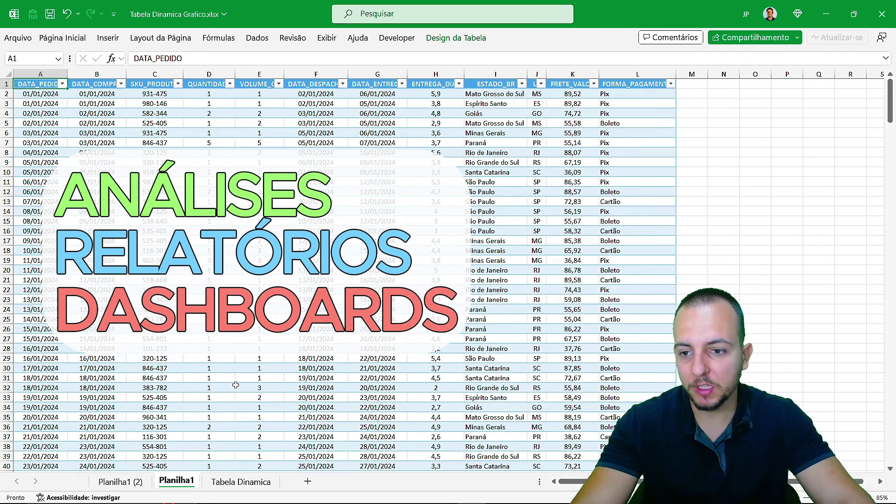
scroll(236, 384, down, 2)
scroll(236, 385, down, 1)
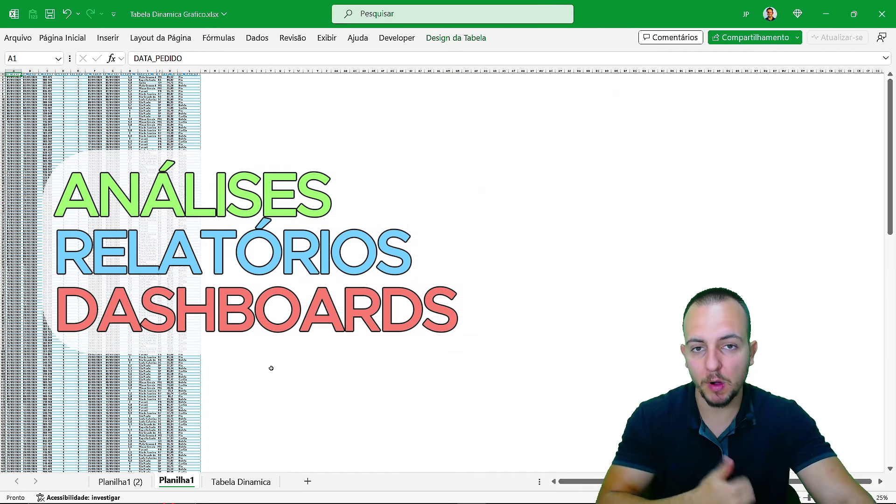
scroll(271, 368, down, 3)
scroll(272, 363, down, 2)
scroll(272, 357, down, 3)
scroll(272, 357, up, 1)
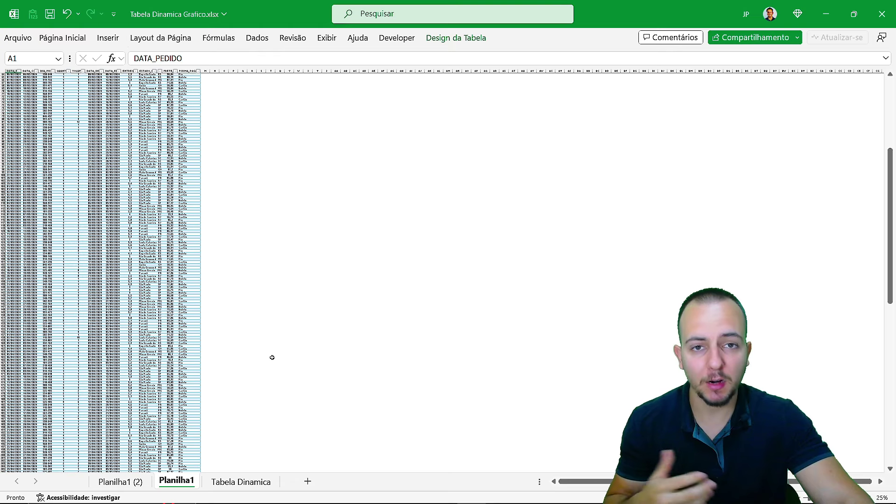
scroll(272, 357, up, 1)
scroll(272, 357, up, 1)
scroll(272, 357, up, 5)
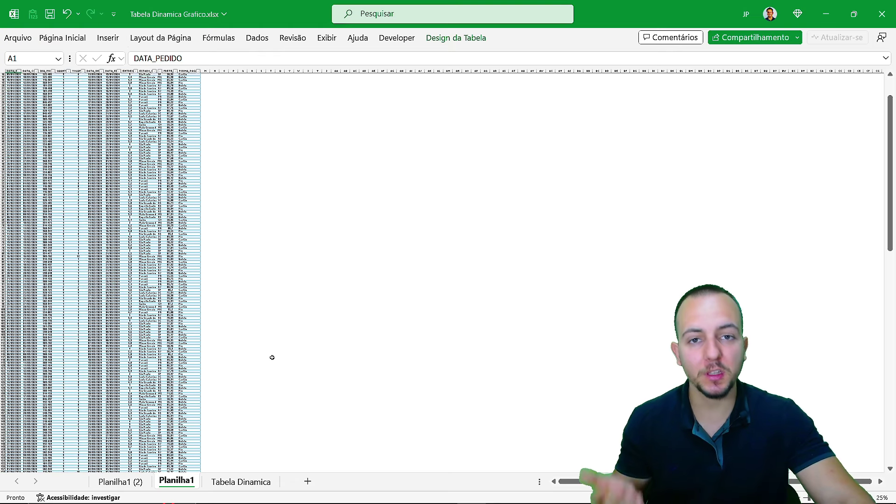
scroll(272, 358, up, 5)
ctrl+scroll(271, 356, up, 4)
ctrl+scroll(271, 356, up, 1)
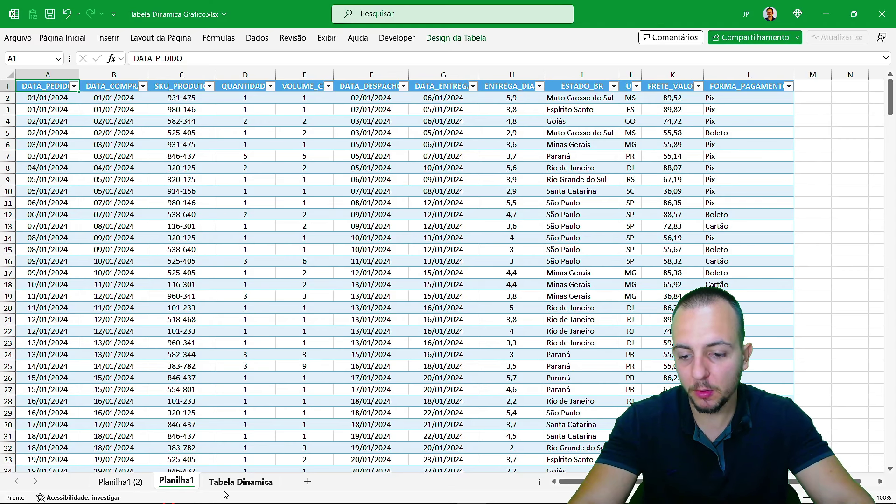
click(239, 482)
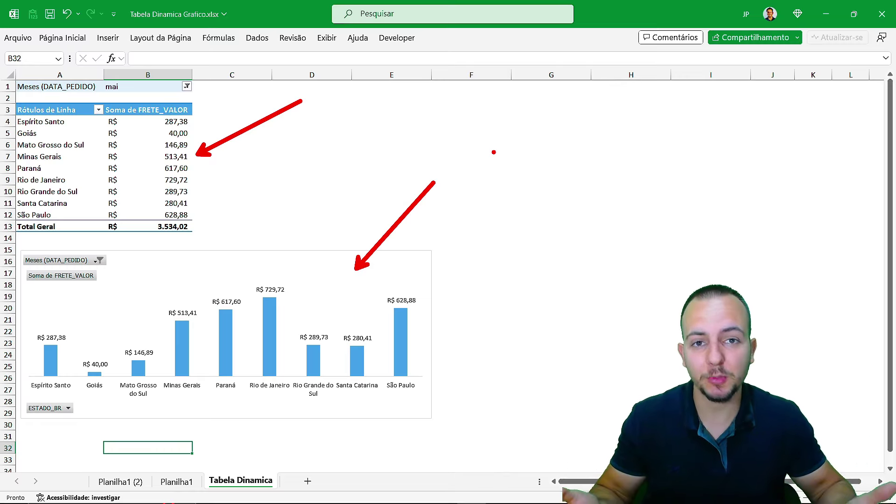
key(Escape)
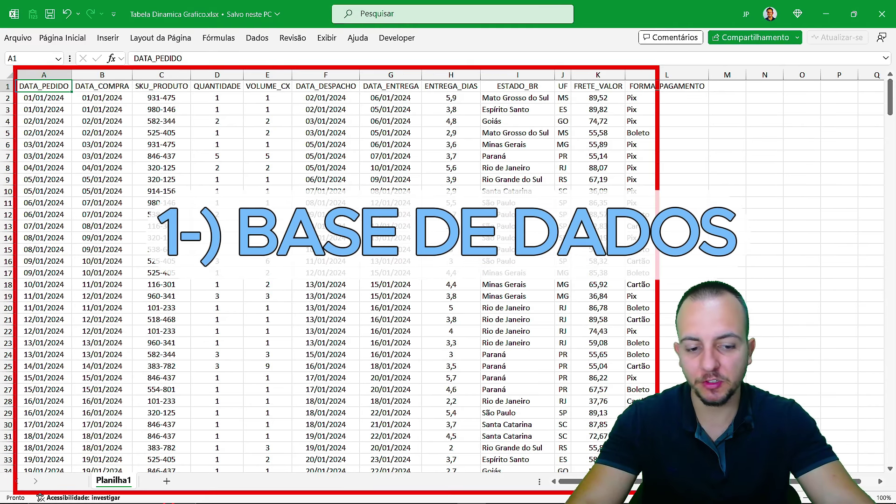
scroll(408, 368, down, 3)
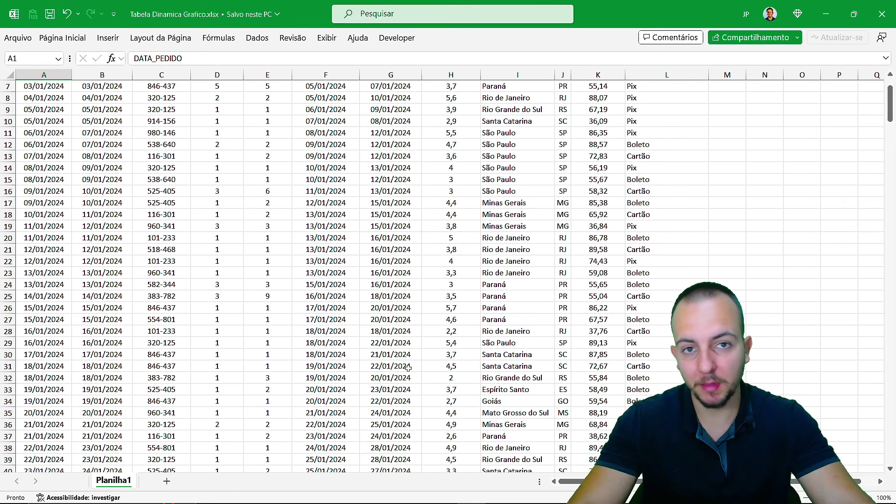
scroll(408, 368, down, 1)
scroll(354, 370, down, 1)
scroll(354, 370, down, 3)
scroll(354, 370, up, 3)
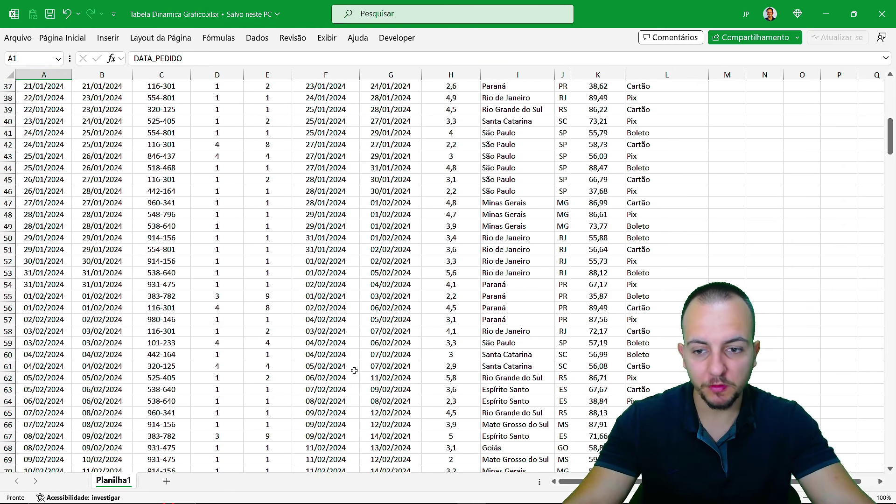
scroll(354, 370, up, 2)
scroll(354, 370, up, 2)
scroll(354, 370, up, 1)
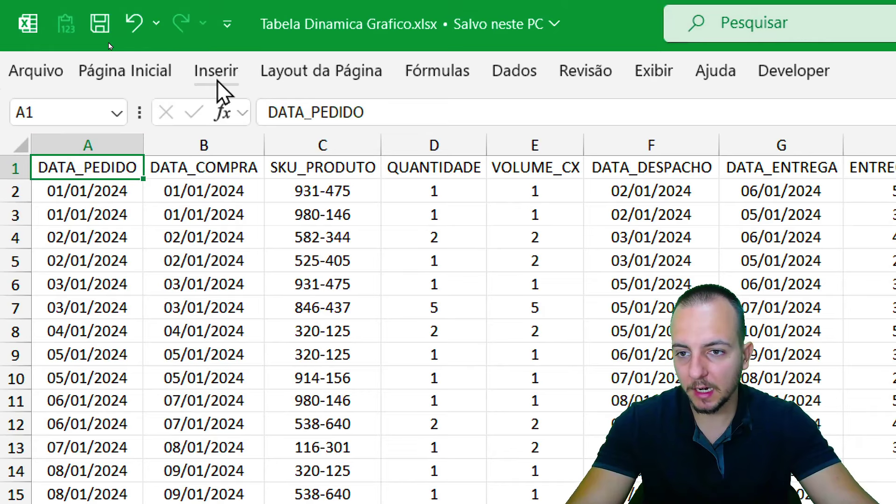
click(217, 81)
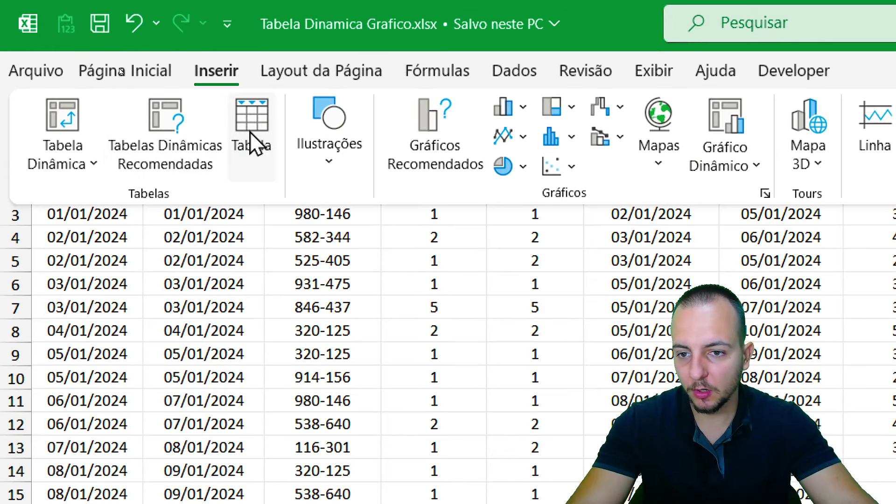
key(Escape)
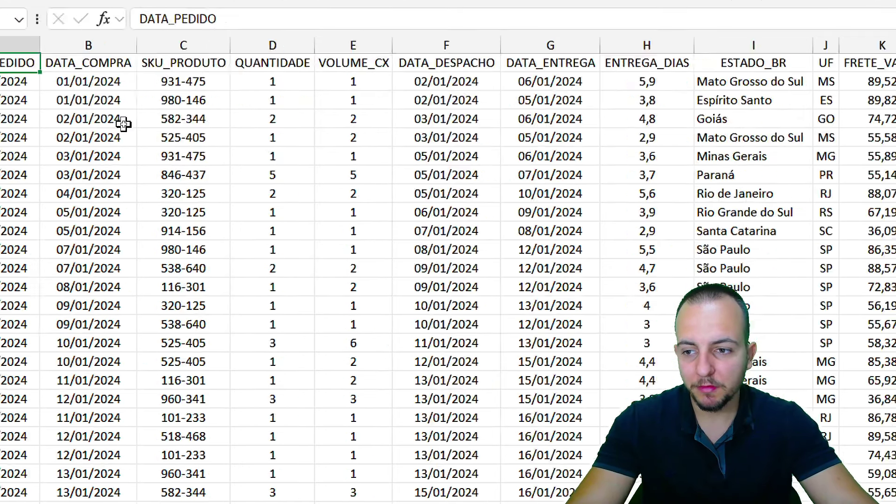
key(ctrl+Down)
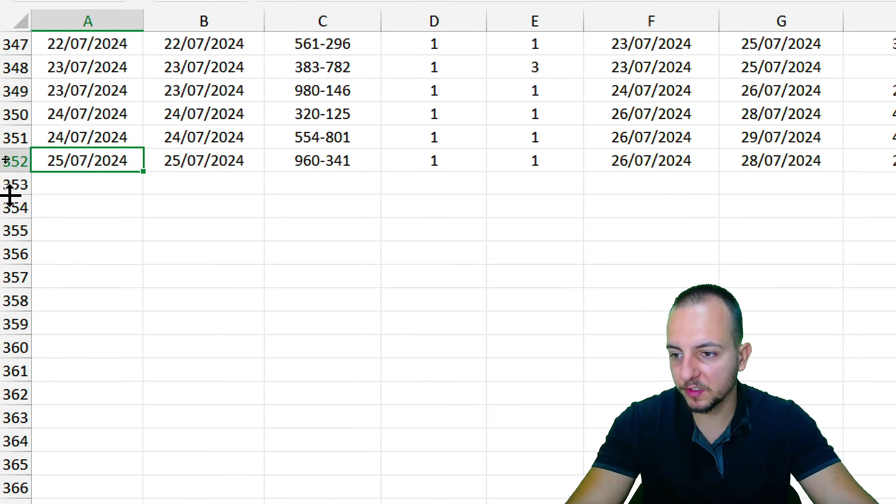
drag(14, 185, 18, 358)
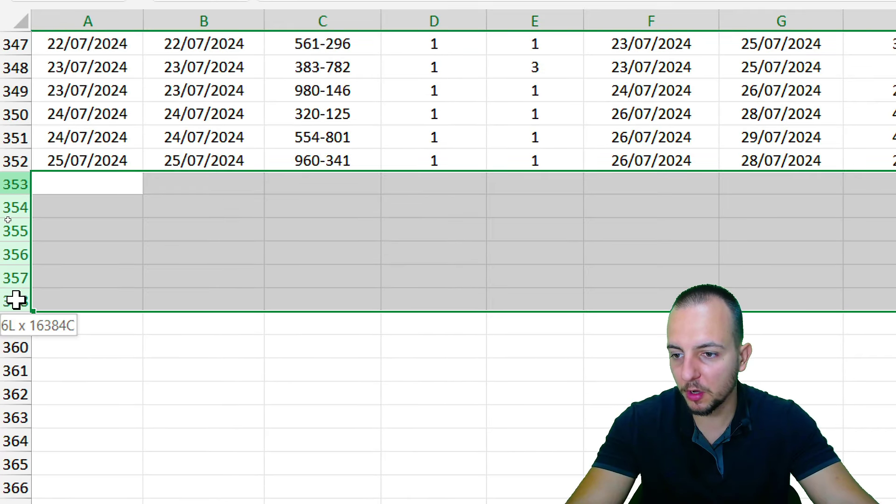
key(Up)
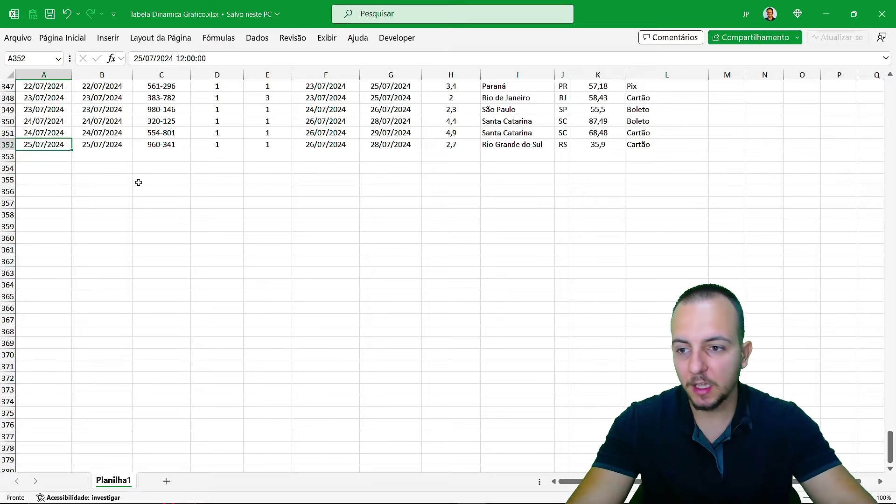
key(ctrl+Up)
drag(70, 75, 467, 75)
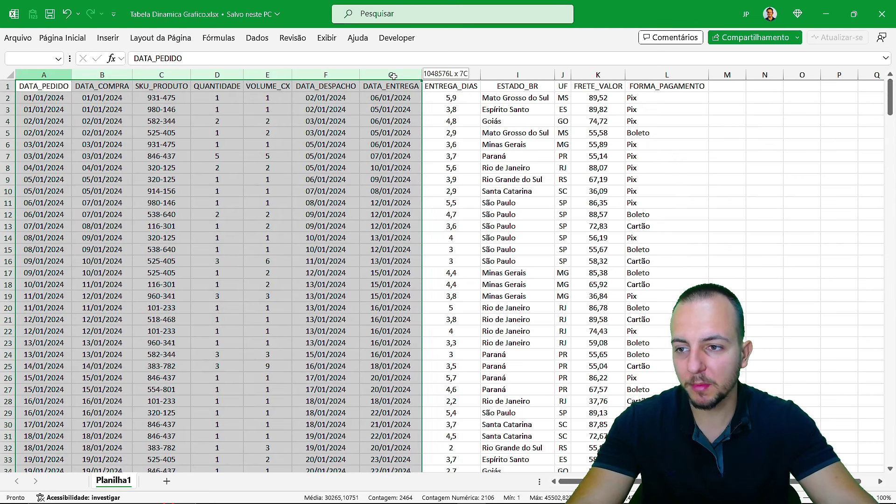
key(ctrl+Home)
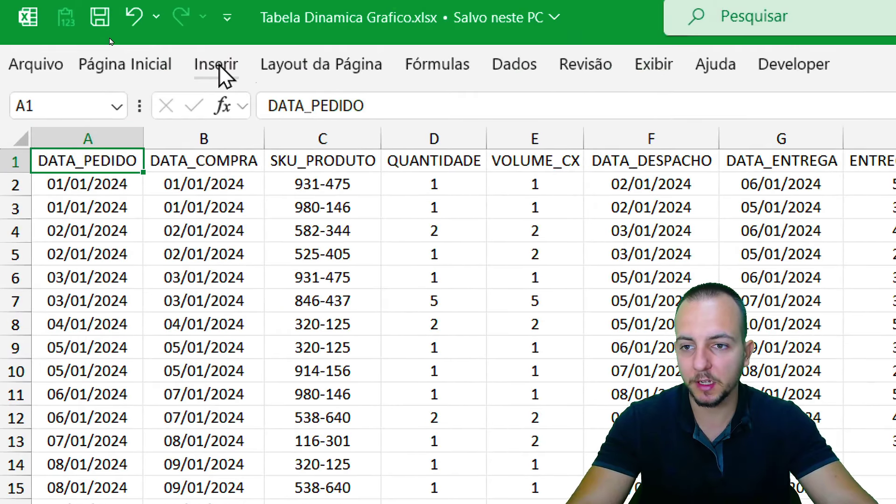
Create a table from $A$1:$L$352 with 'Minha tabela tem cabeçalhos' checked
click(109, 39)
click(269, 114)
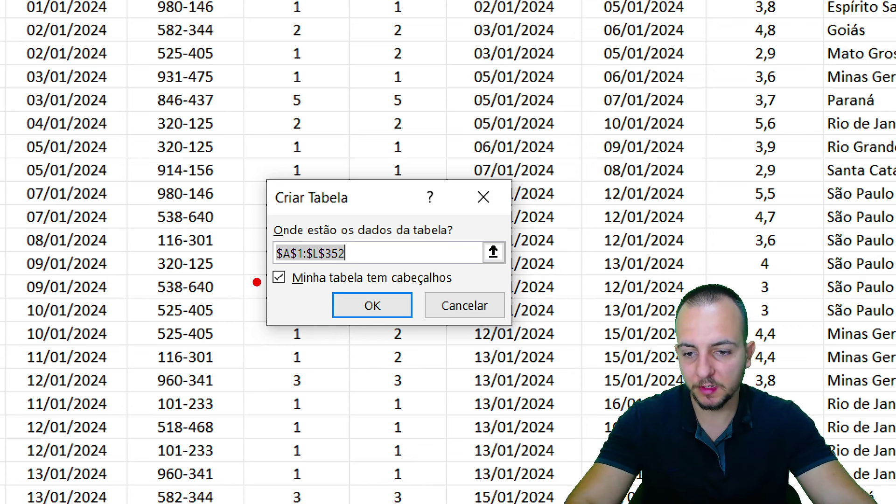
key(Return)
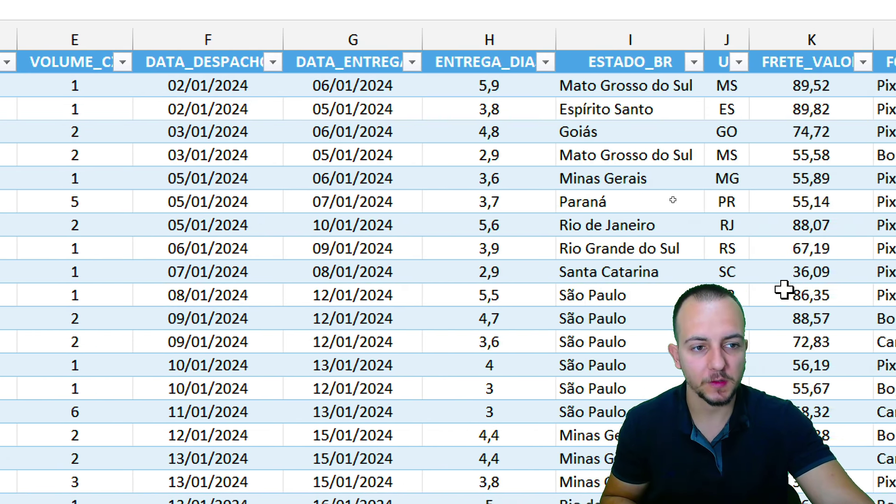
click(312, 58)
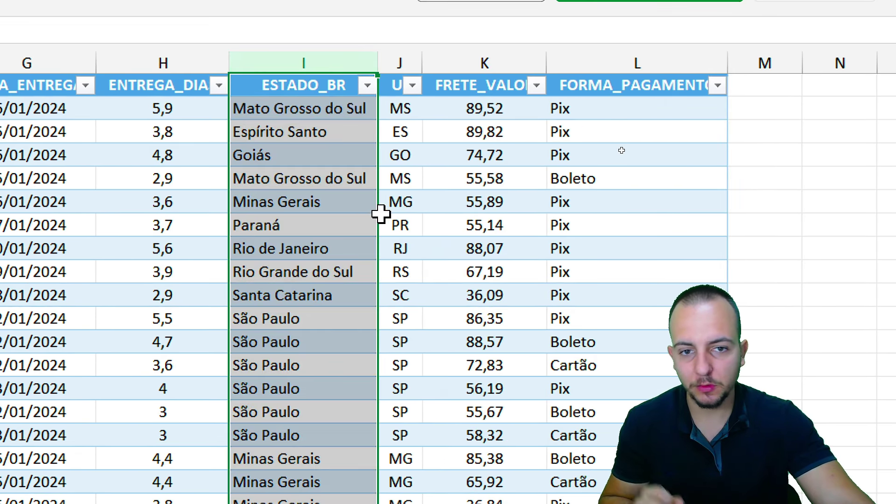
click(485, 60)
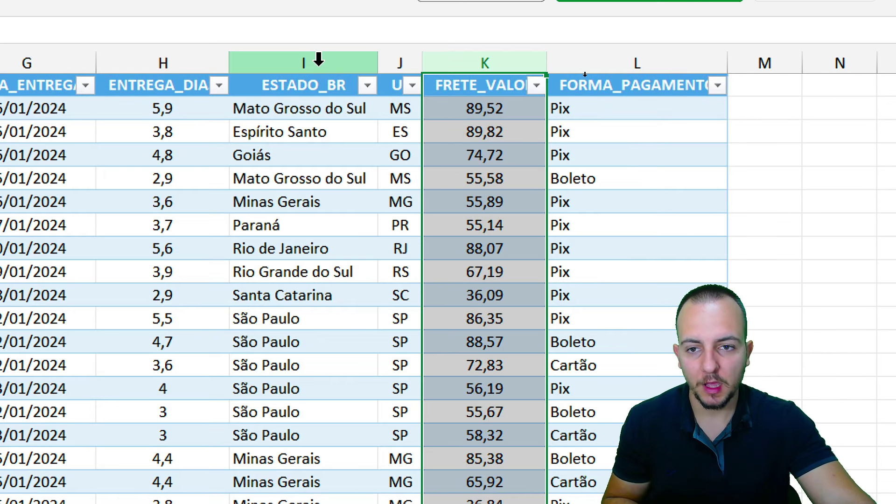
click(314, 60)
click(439, 59)
click(343, 58)
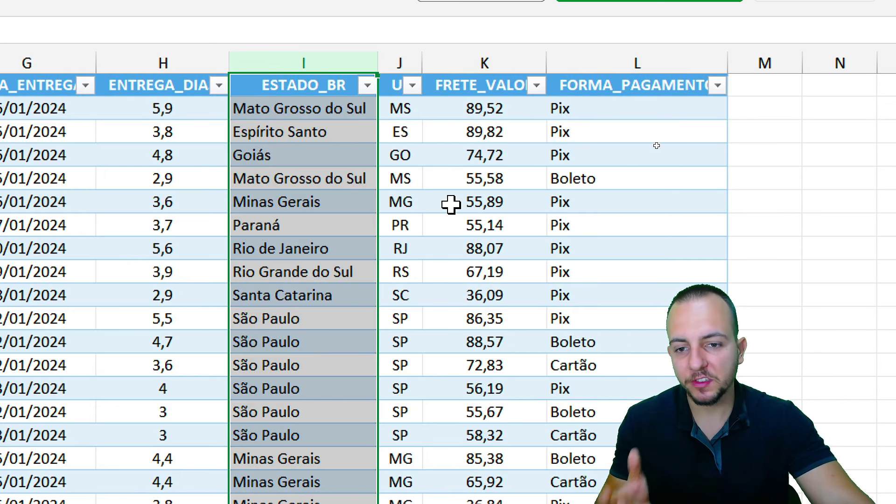
click(480, 60)
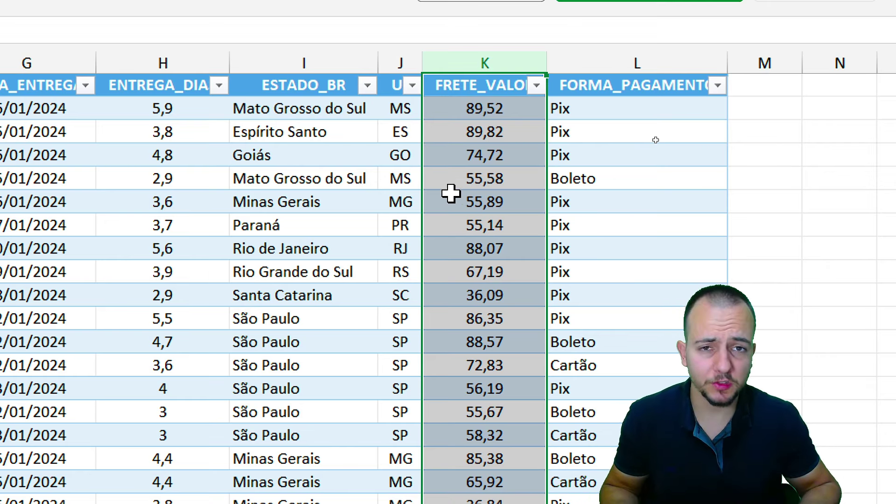
click(312, 110)
click(326, 133)
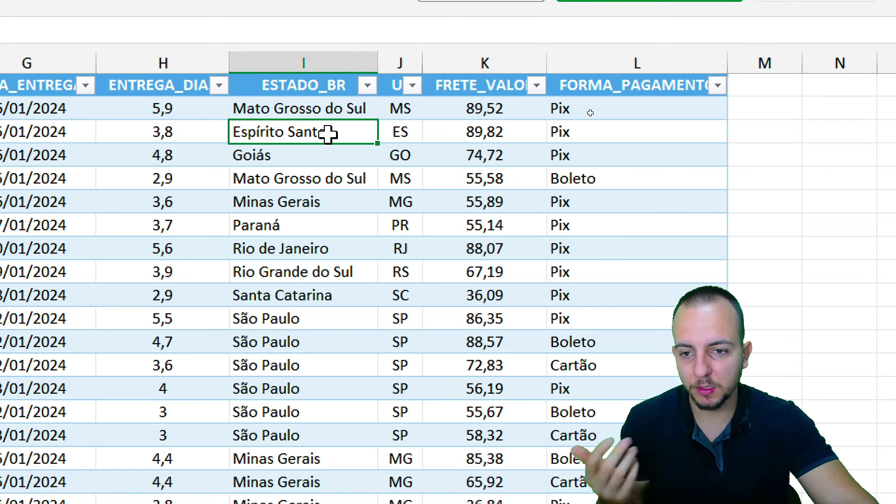
click(321, 161)
click(326, 199)
click(298, 223)
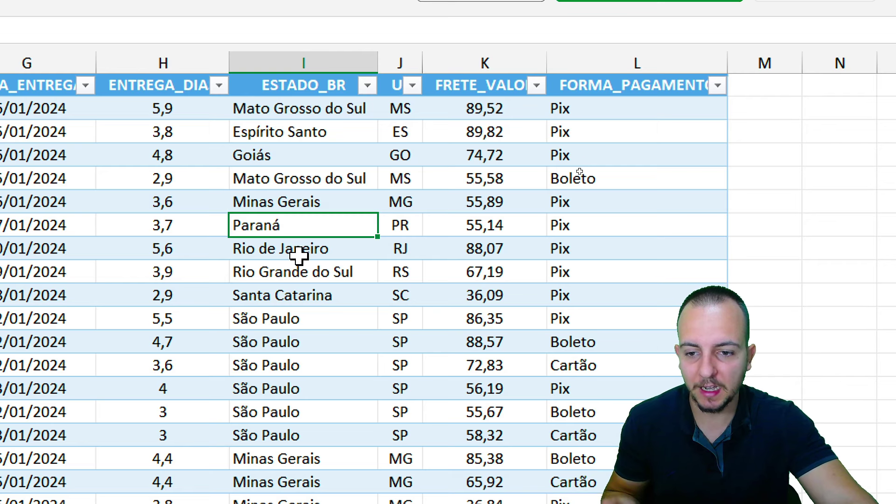
click(301, 248)
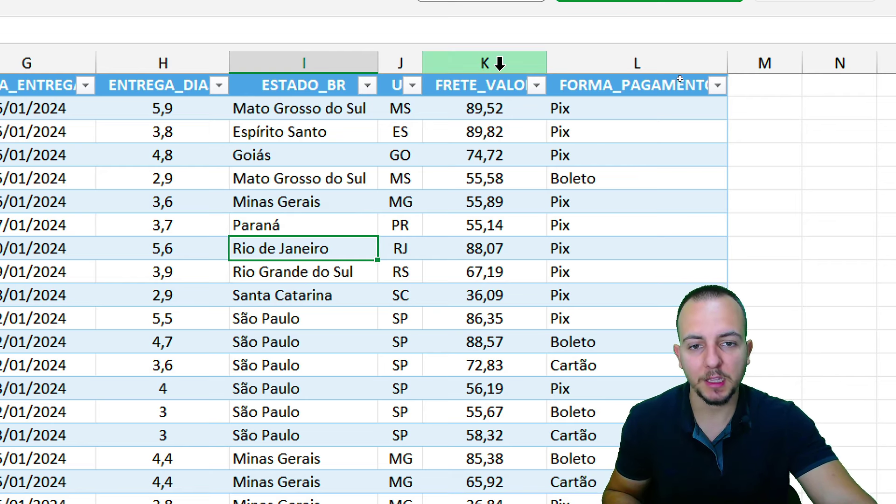
click(483, 63)
click(351, 110)
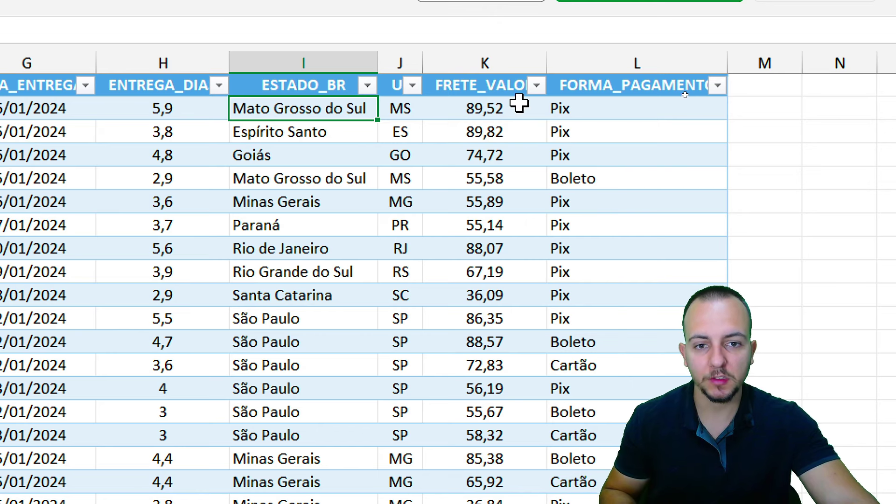
click(483, 61)
click(472, 112)
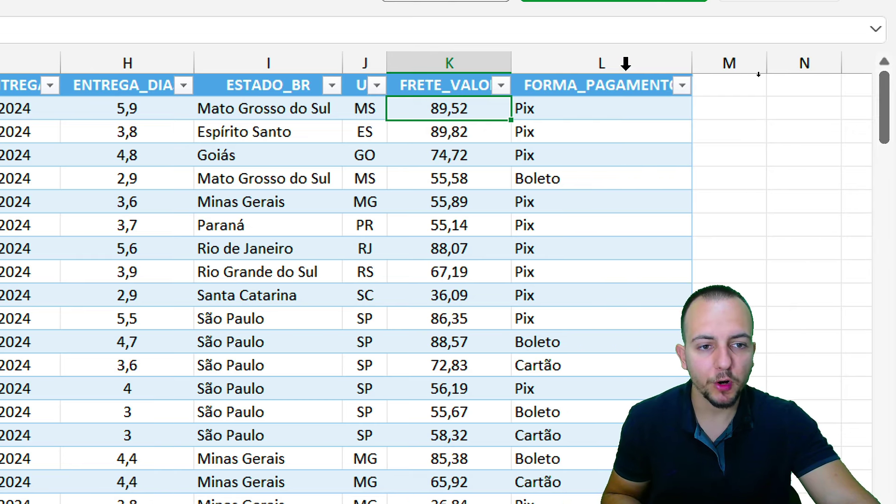
click(625, 63)
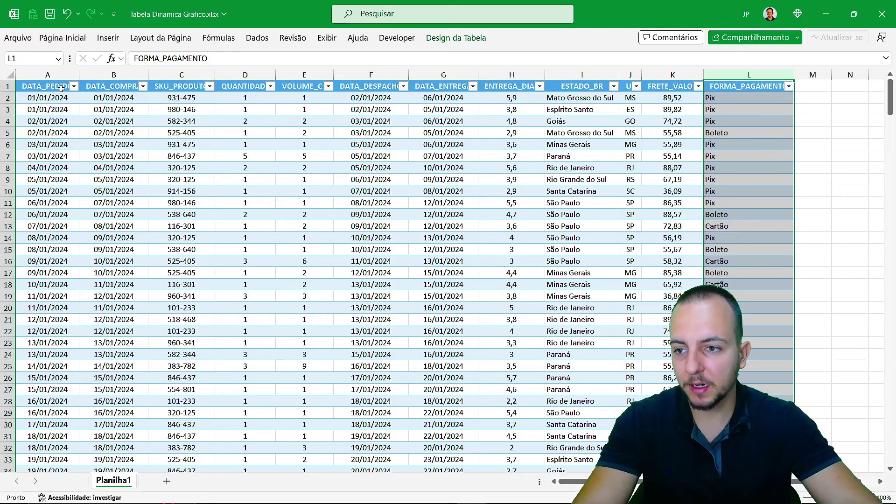
click(61, 88)
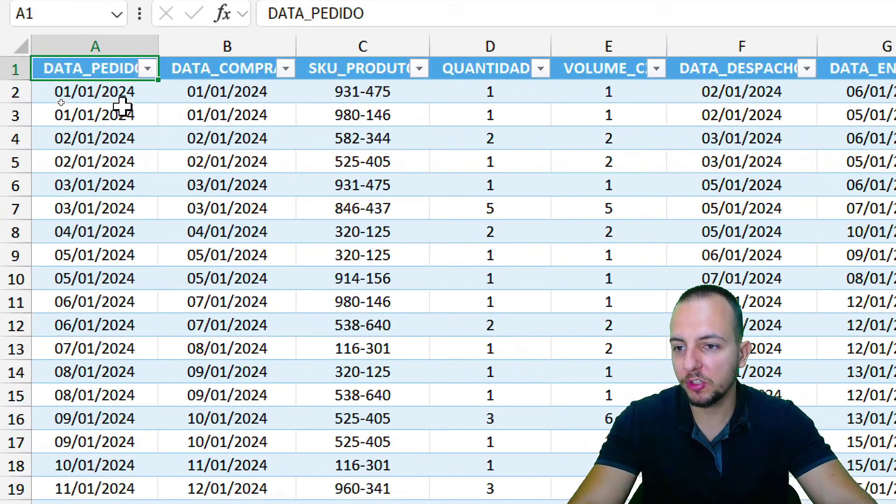
drag(59, 100, 52, 217)
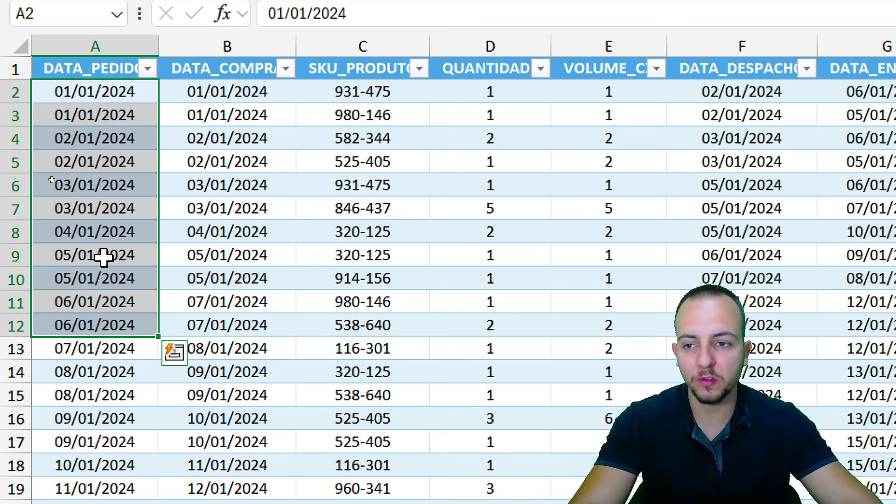
click(114, 68)
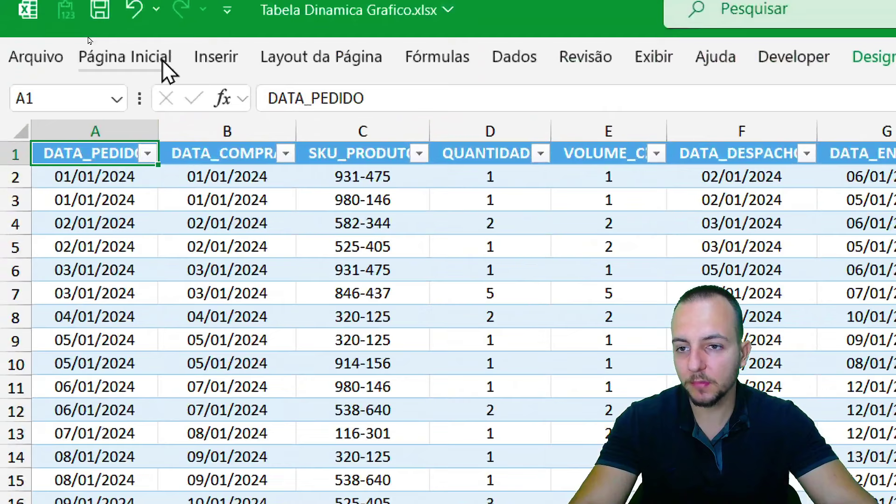
Insert a pivot table from the order table on a new sheet
click(108, 37)
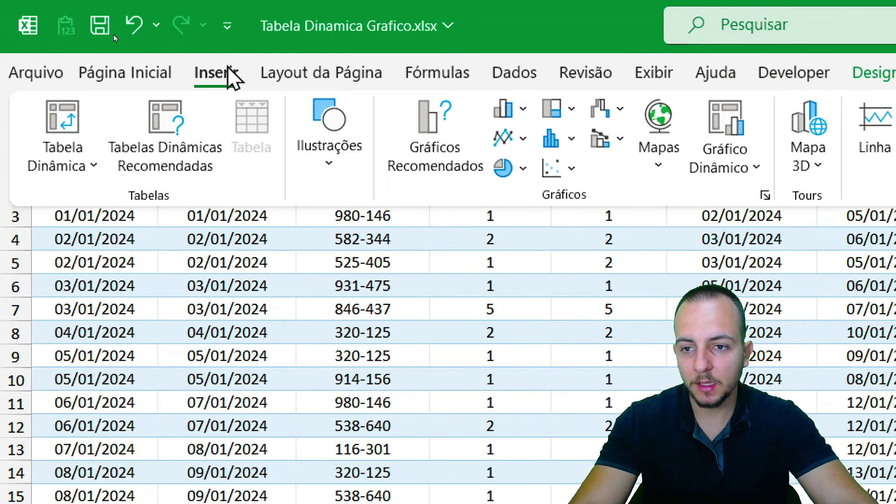
click(62, 123)
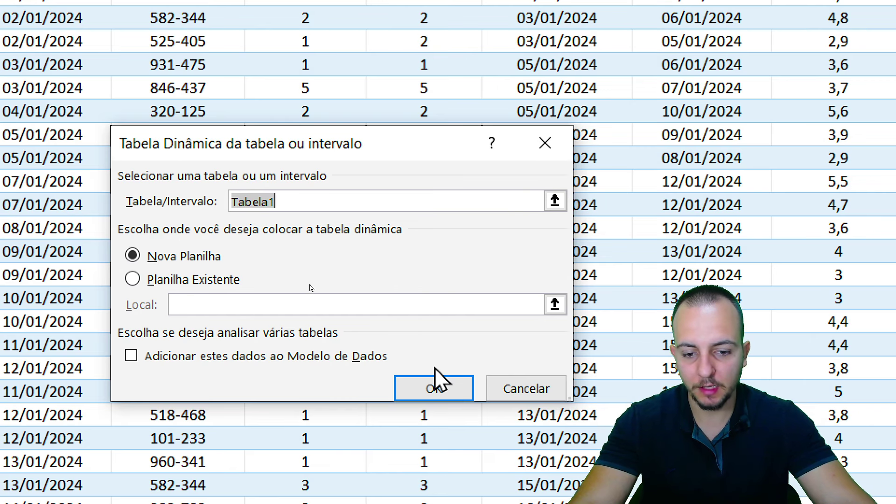
click(434, 387)
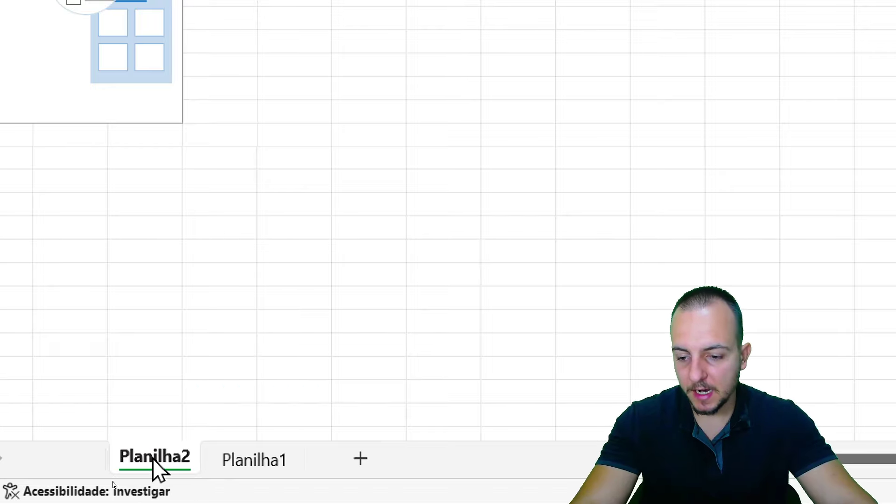
Move the new pivot sheet after Planilha1 and rename it 'Tabela Dinamica'
drag(153, 458, 346, 468)
click(177, 468)
key(ctrl+Page_Down)
click(185, 475)
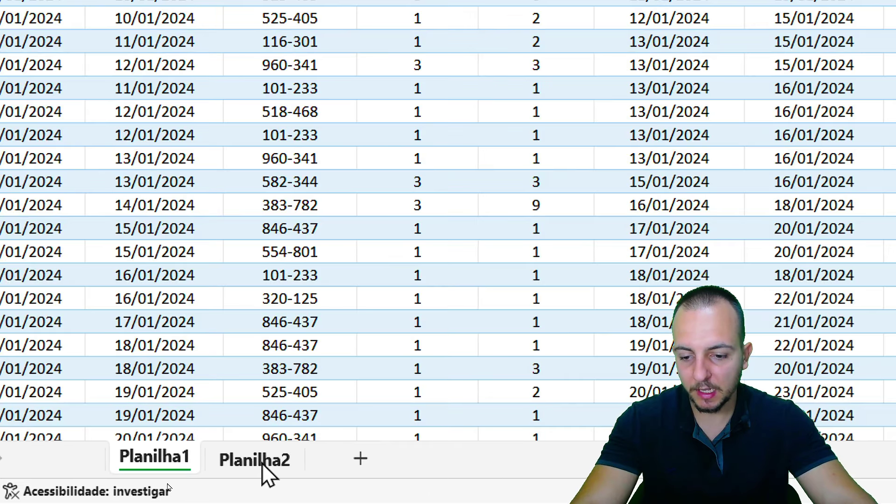
click(266, 476)
right_click(263, 466)
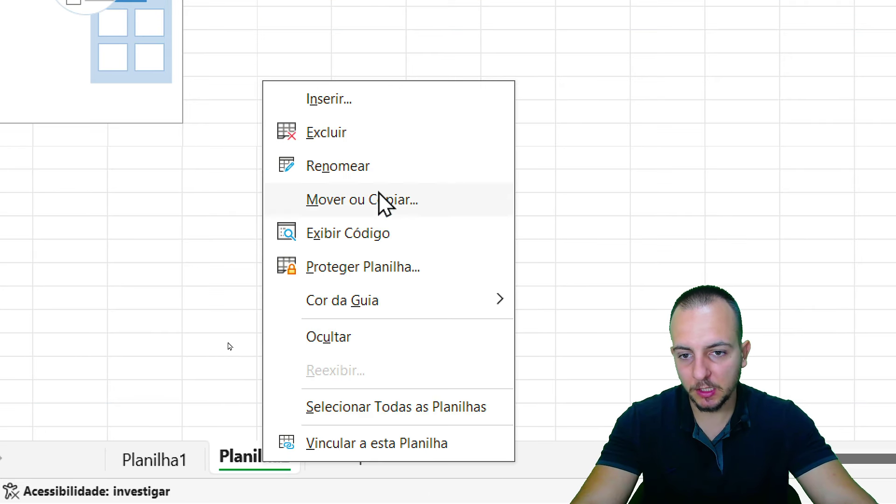
click(391, 165)
text(T)
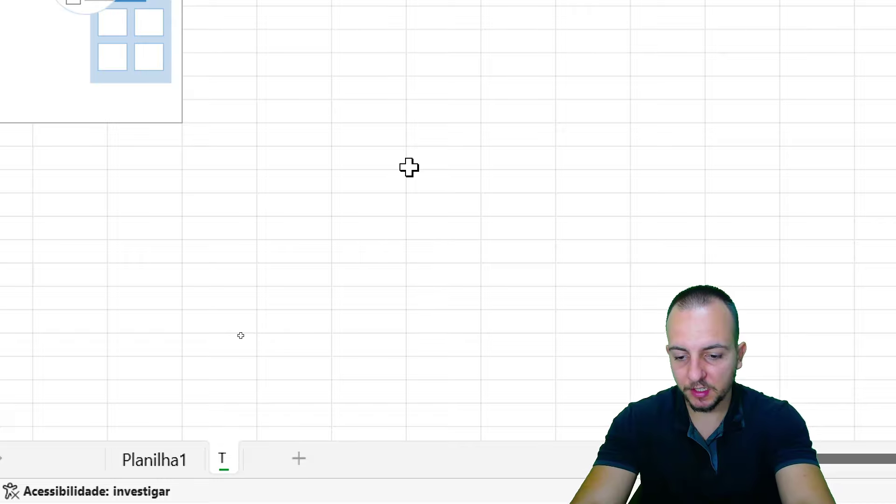
text(abela Dinam)
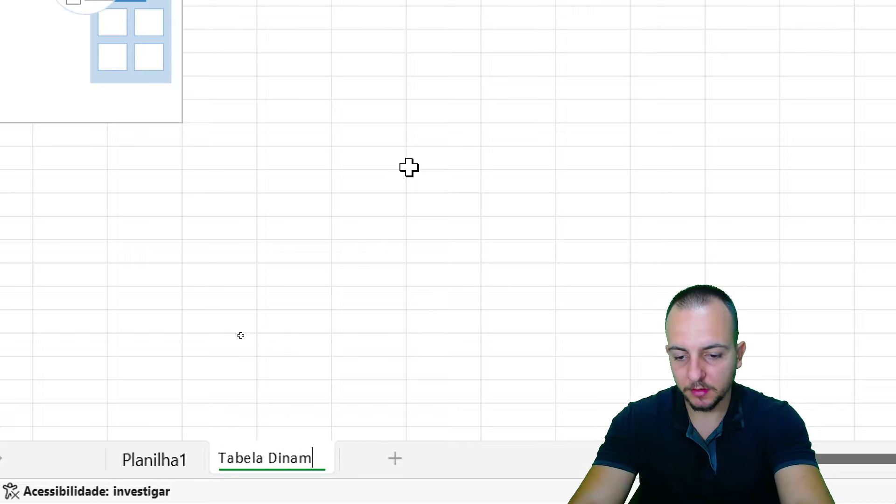
text(ica)
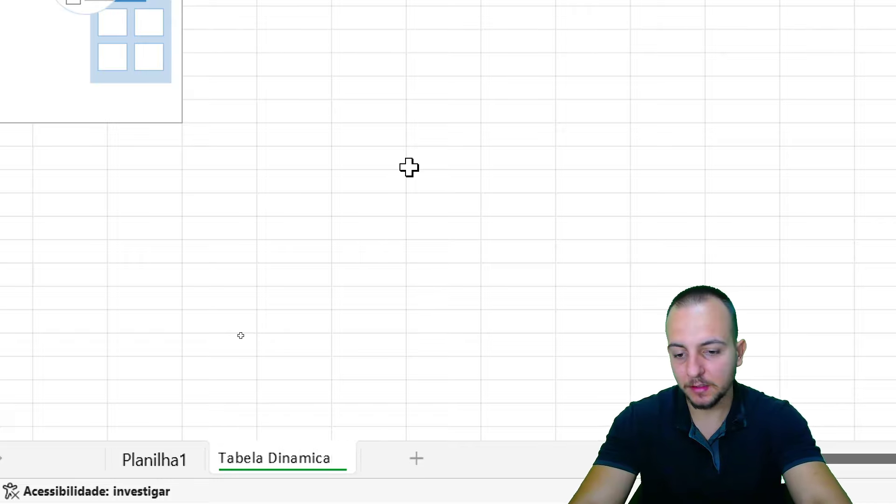
key(Return)
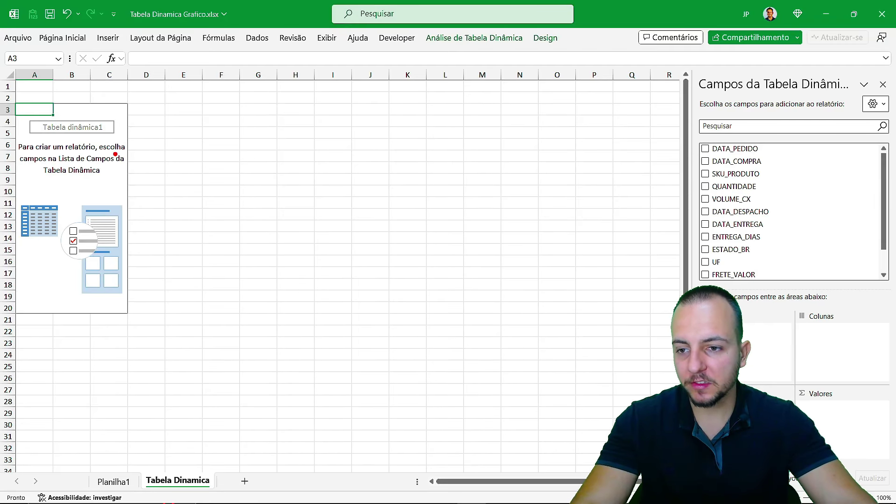
drag(139, 163, 245, 107)
drag(147, 198, 307, 123)
drag(195, 238, 414, 170)
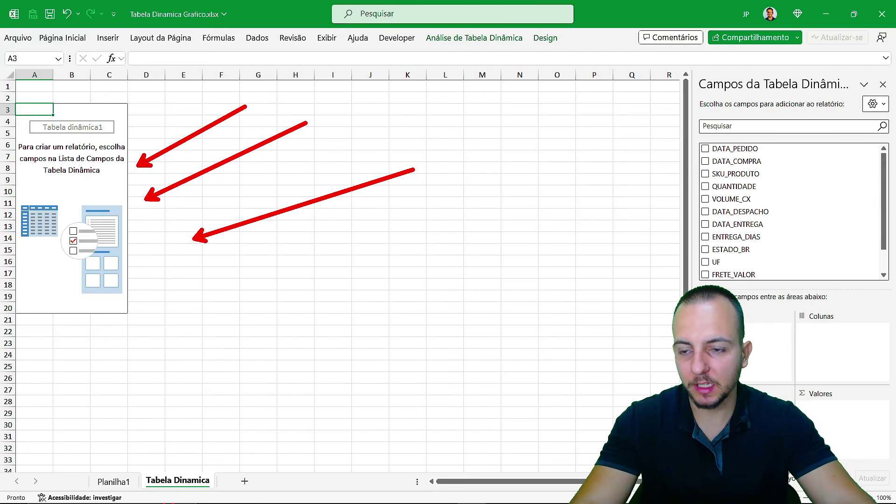
key(Escape)
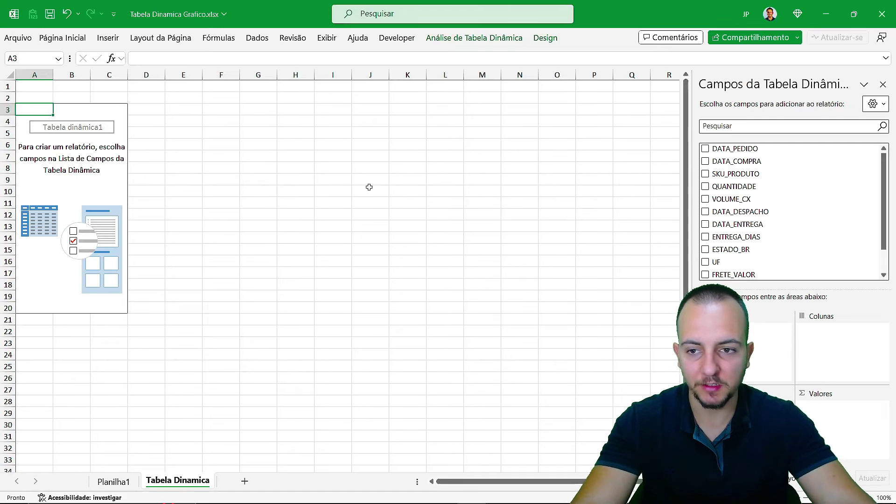
drag(681, 147, 562, 83)
drag(655, 180, 545, 114)
drag(646, 234, 547, 183)
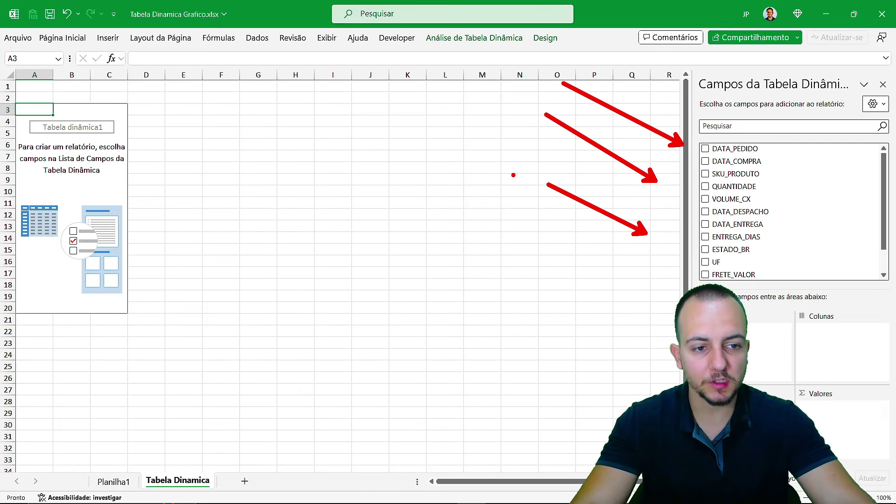
key(Escape)
drag(694, 184, 463, 217)
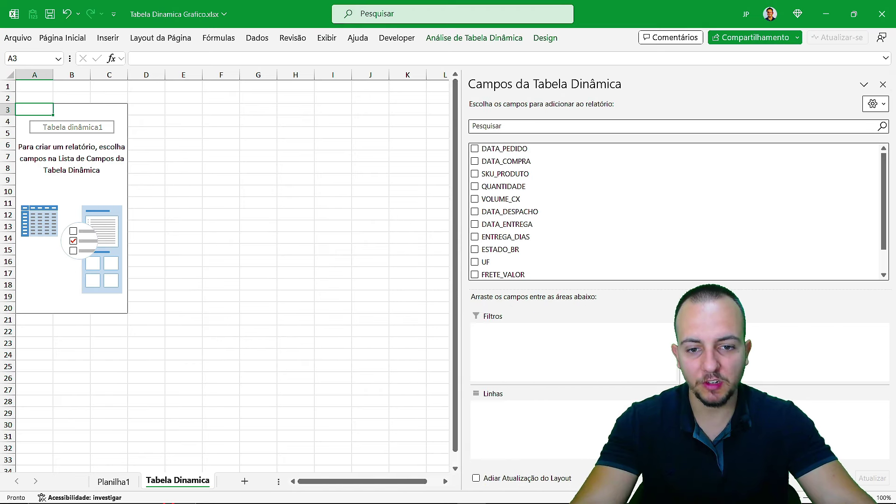
drag(467, 74, 877, 480)
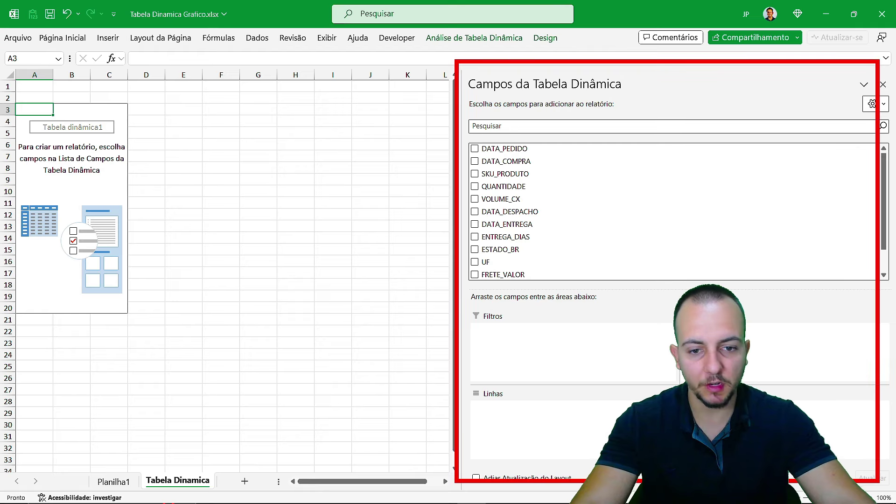
drag(342, 150, 439, 194)
drag(312, 177, 422, 231)
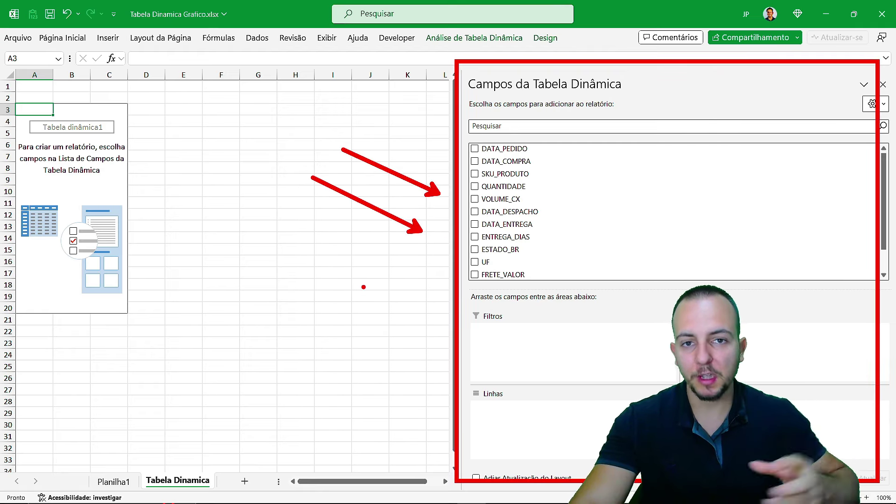
key(Escape)
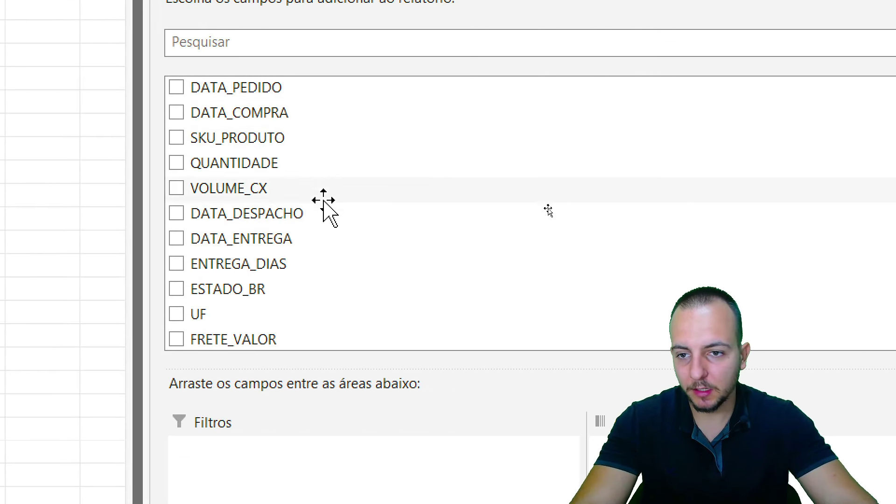
key(ctrl+2)
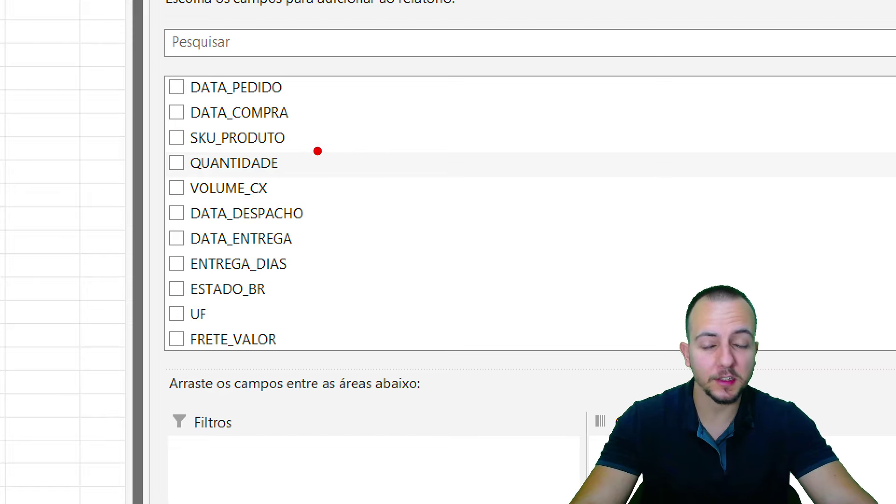
drag(171, 86, 100, 50)
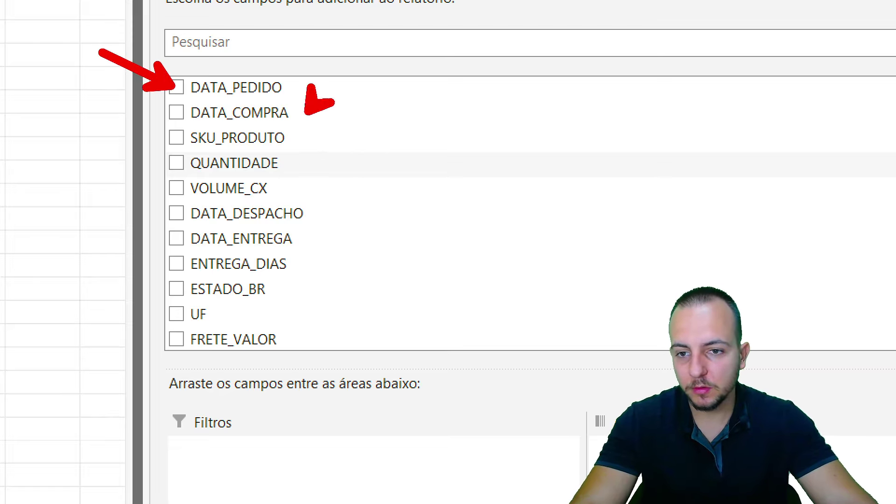
drag(326, 102, 427, 65)
drag(180, 142, 103, 100)
drag(287, 162, 364, 127)
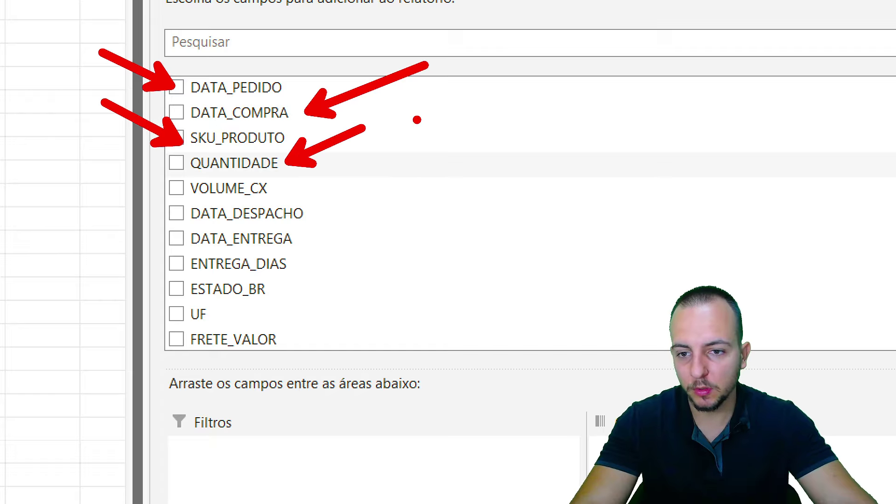
key(Escape)
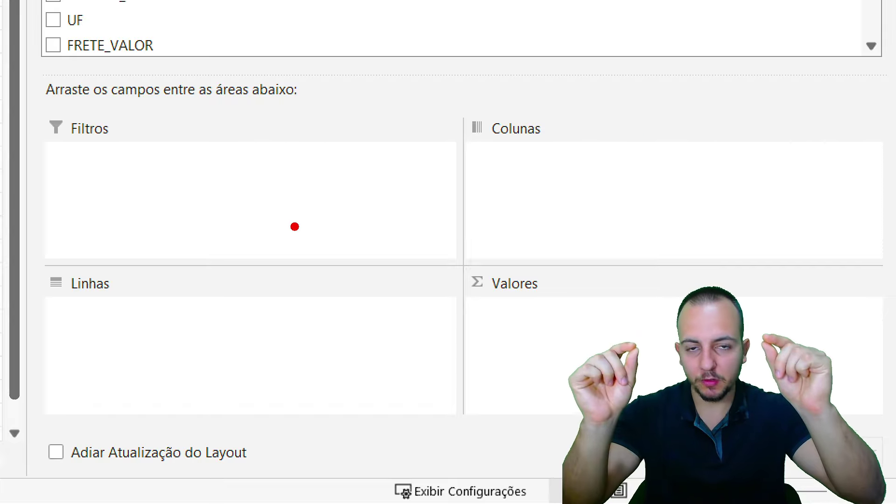
mouse_move(292, 54)
mouse_down()
mouse_move(434, 205)
mouse_move(438, 240)
mouse_move(466, 175)
mouse_up()
key(e)
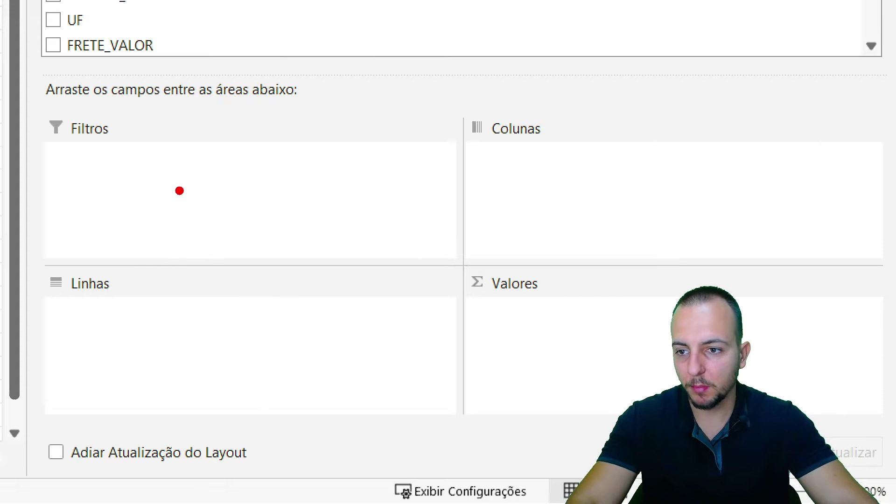
drag(177, 154, 164, 224)
drag(220, 345, 258, 383)
drag(520, 161, 490, 235)
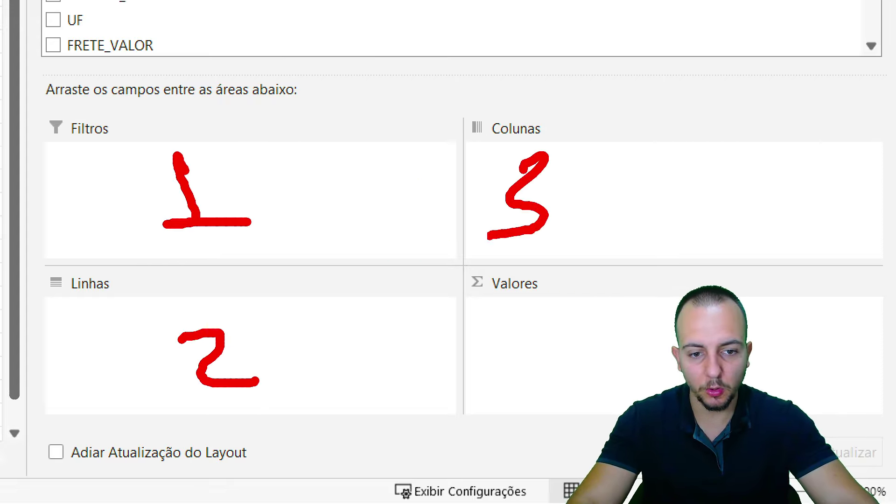
mouse_move(490, 306)
mouse_down()
mouse_move(506, 345)
mouse_move(496, 401)
mouse_up()
key(e)
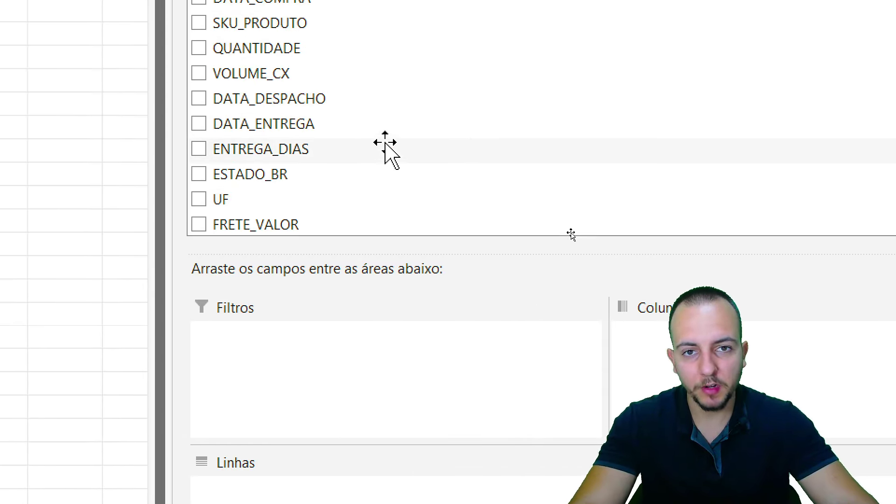
Put FRETE_VALOR in Valores so the pivot shows total freight of 23902,18
mouse_move(195, 210)
mouse_down()
mouse_move(346, 188)
mouse_move(189, 212)
mouse_up()
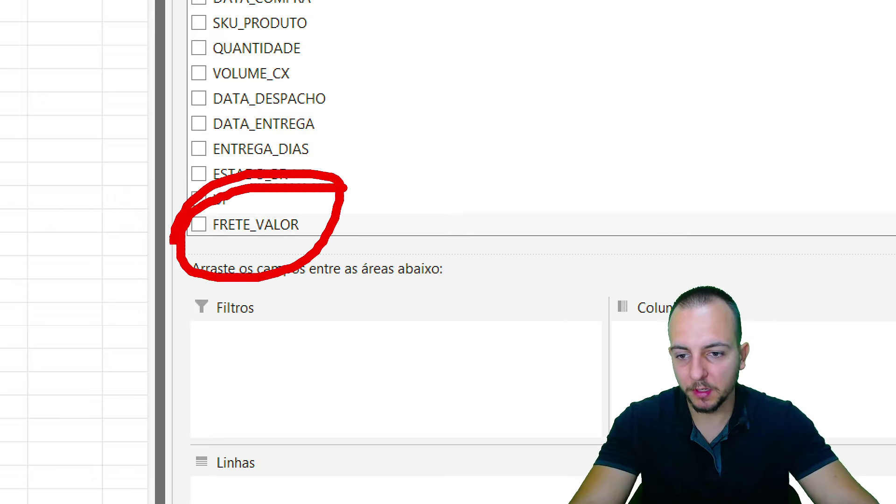
key(Escape)
drag(242, 218, 290, 158)
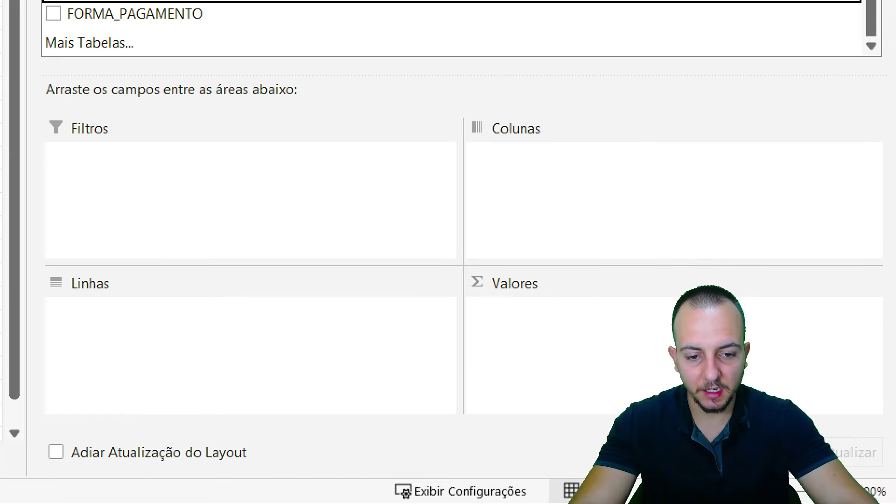
mouse_move(814, 382)
mouse_down()
mouse_move(513, 334)
mouse_move(511, 344)
mouse_up()
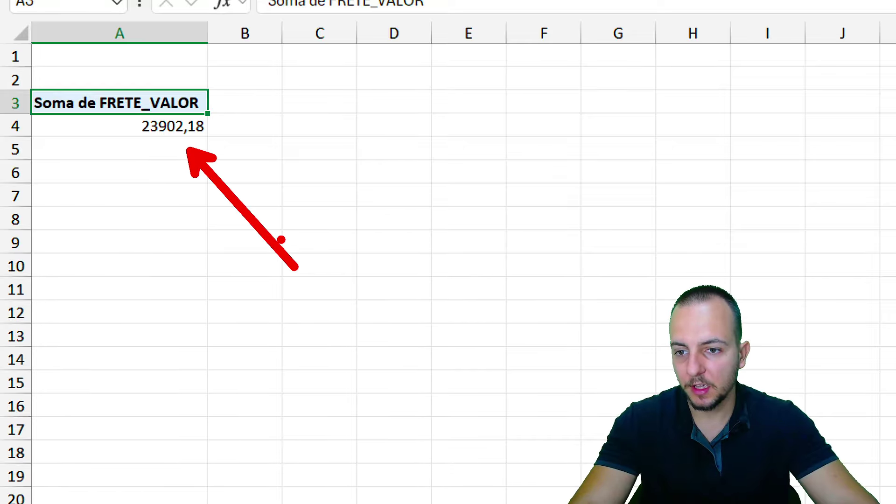
drag(134, 144, 247, 143)
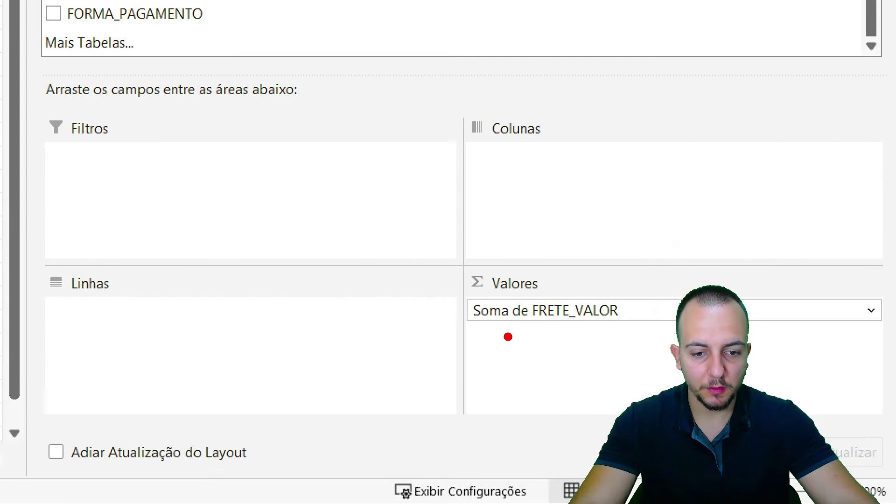
drag(493, 330, 493, 384)
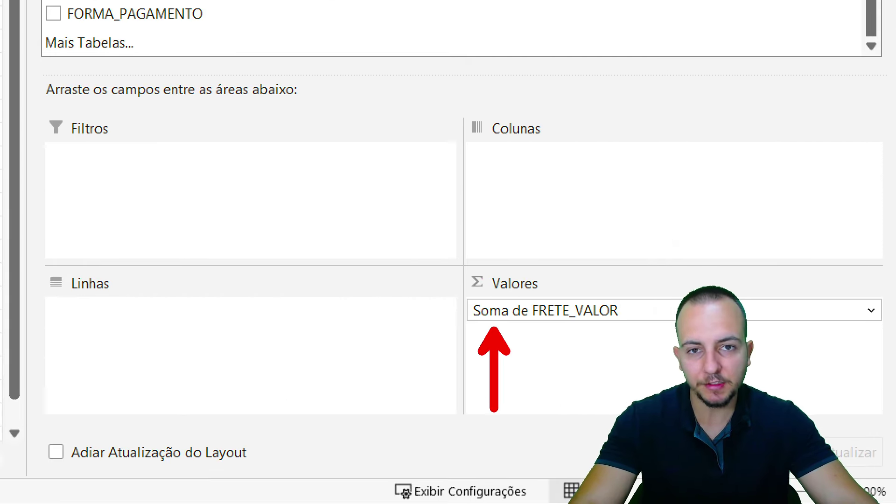
drag(460, 289, 517, 325)
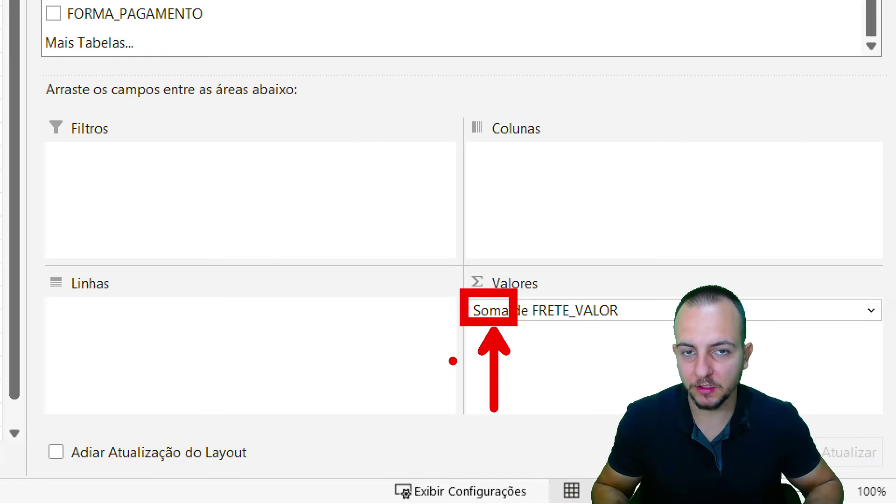
Open Configurações do Campo de Valor for Soma de FRETE_VALOR and try the summary calculations
click(521, 309)
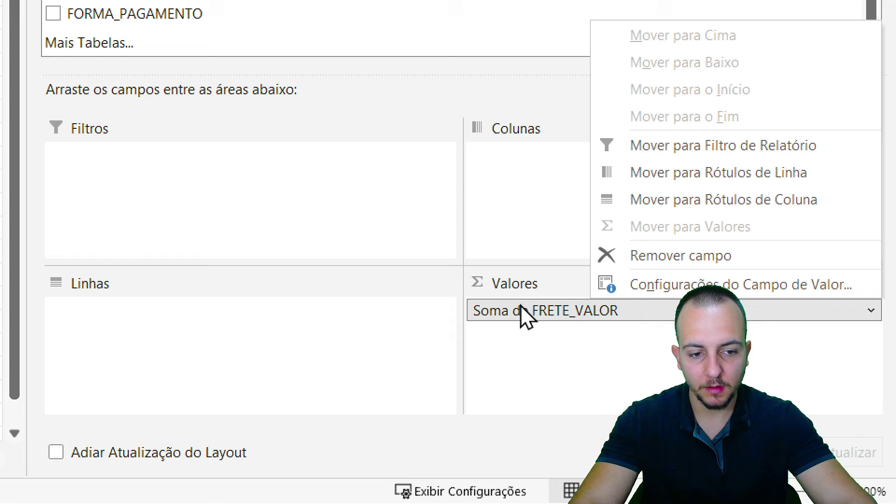
click(614, 290)
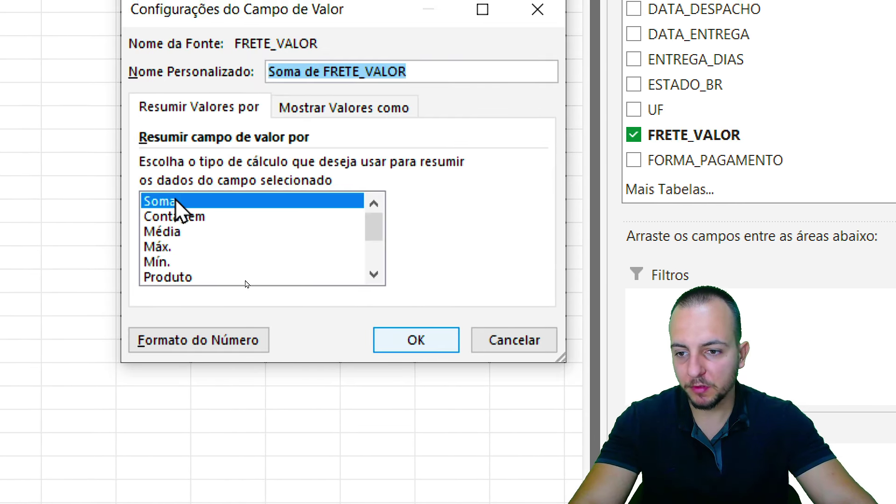
click(176, 202)
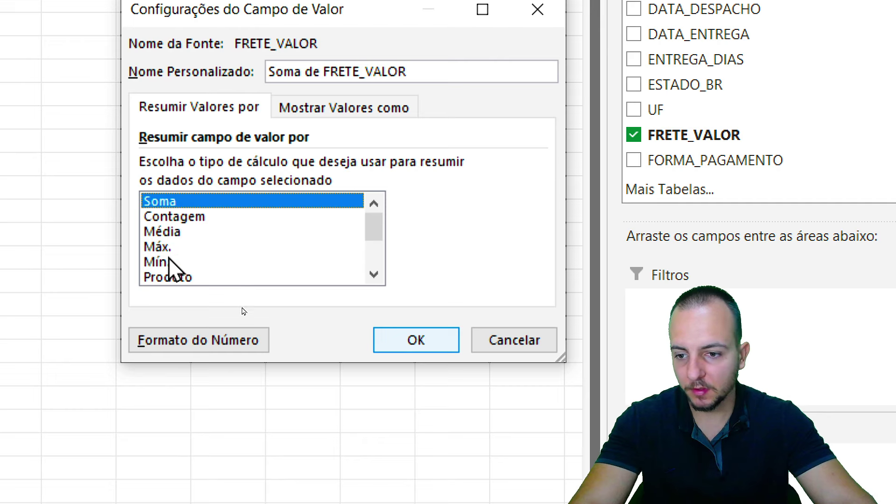
click(169, 231)
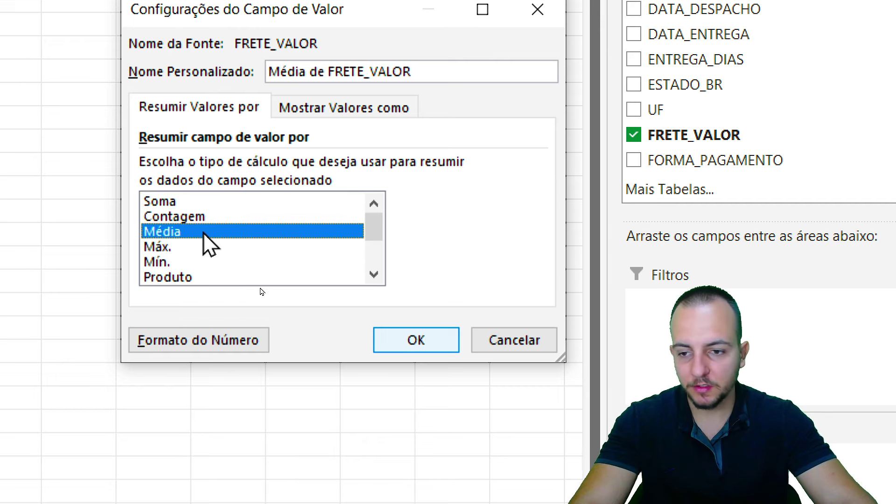
click(197, 217)
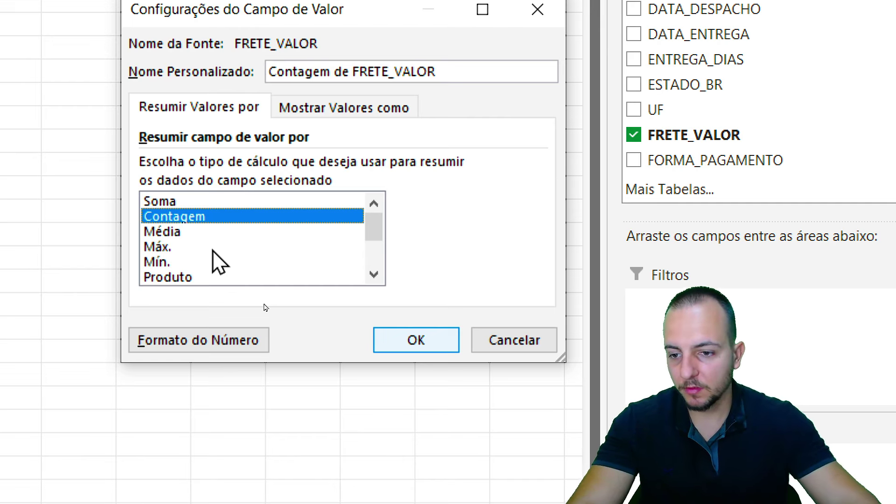
click(199, 247)
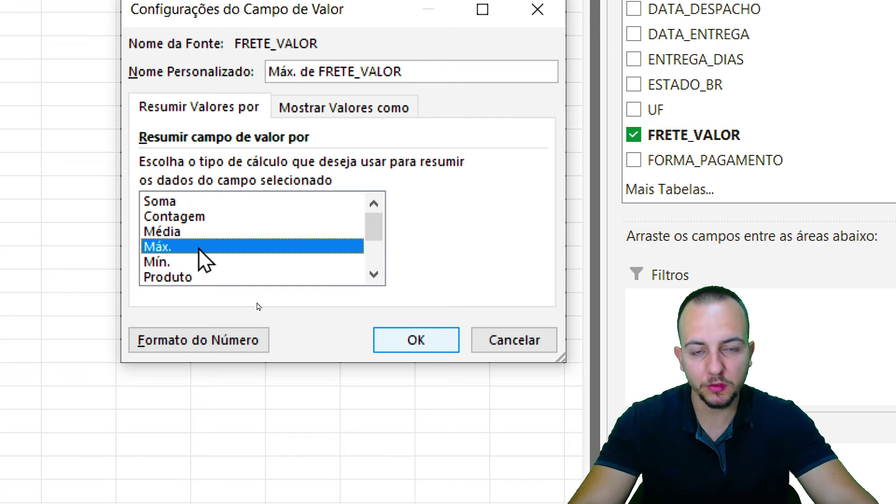
click(184, 262)
scroll(212, 262, down, 1)
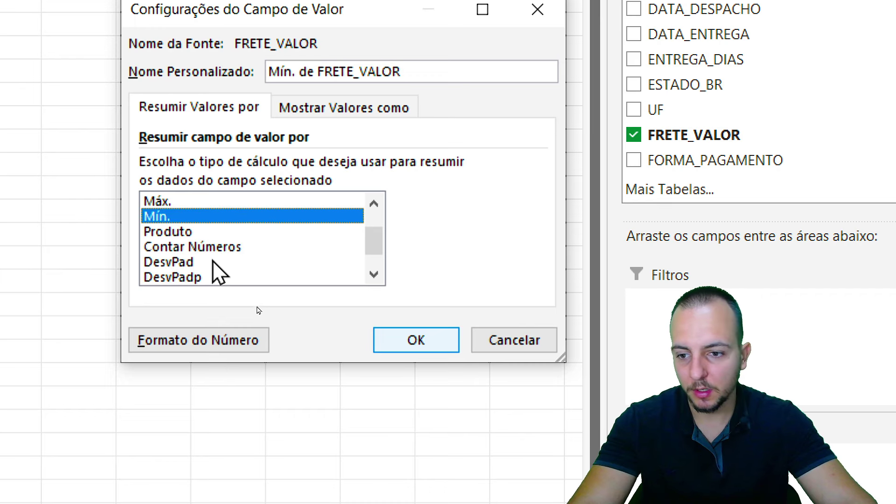
click(194, 229)
scroll(234, 245, down, 1)
scroll(234, 248, up, 2)
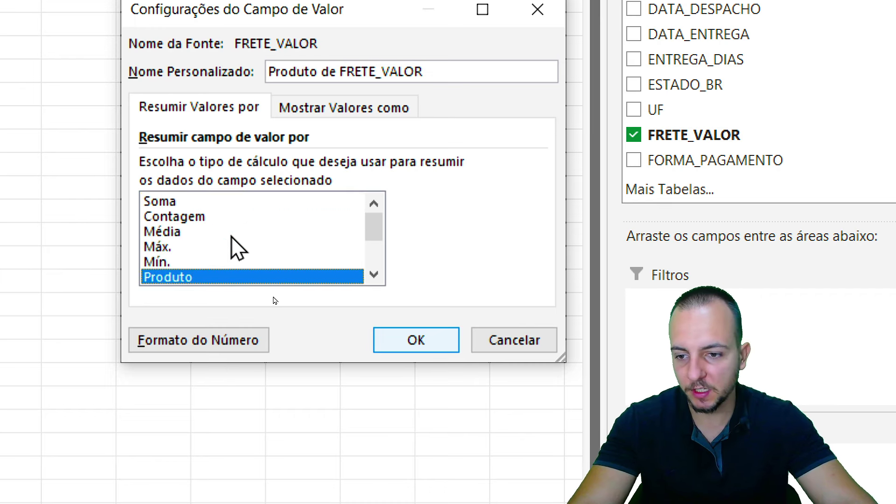
Choose Média as the FRETE_VALOR summary, giving an average of 68,09737892
click(171, 246)
click(168, 231)
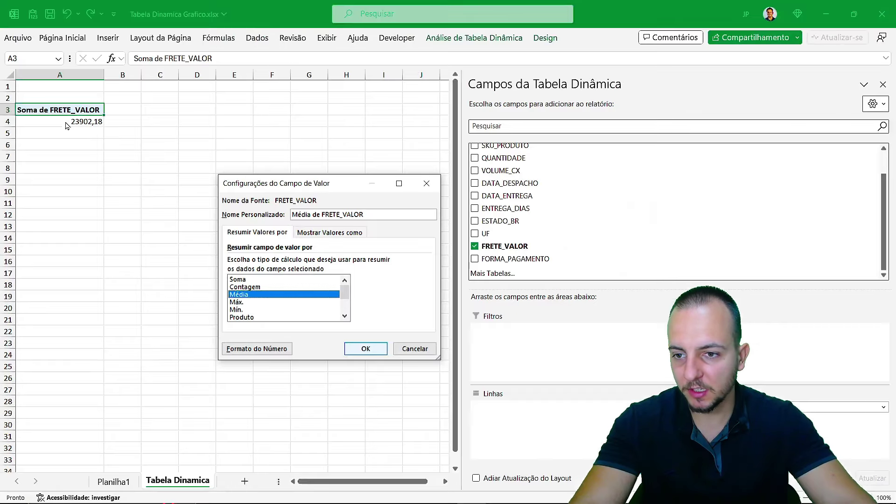
click(352, 355)
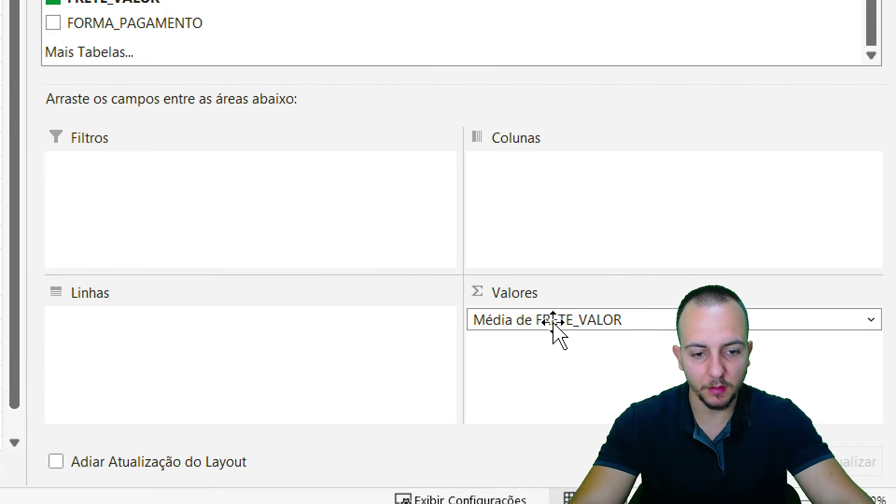
Remove Média de FRETE_VALOR from Valores with Remover campo, leaving the pivot empty
click(553, 322)
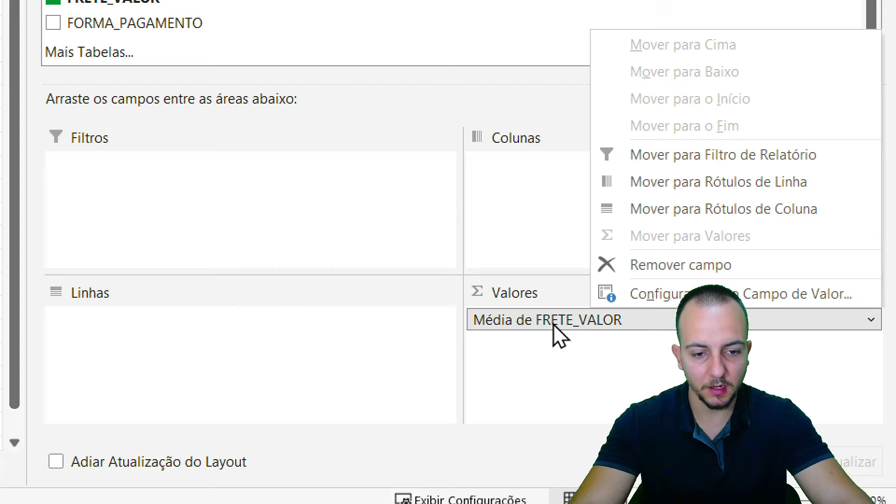
click(700, 269)
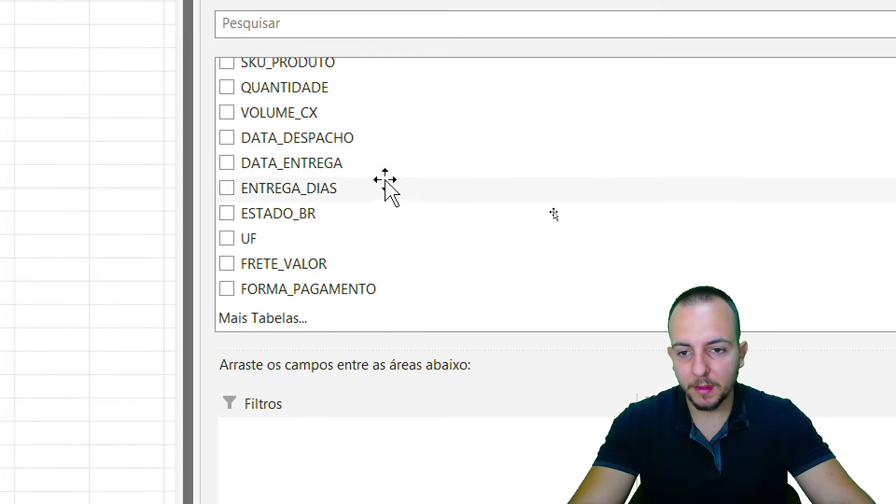
scroll(392, 228, up, 1)
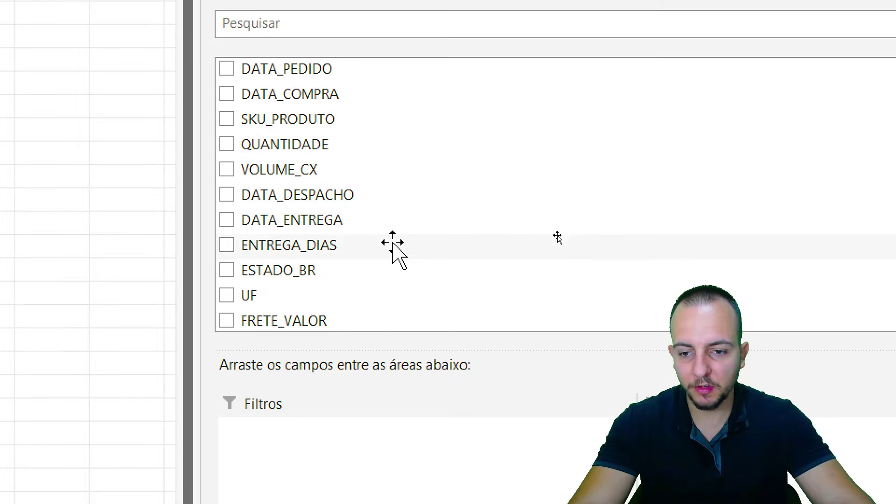
scroll(393, 252, down, 1)
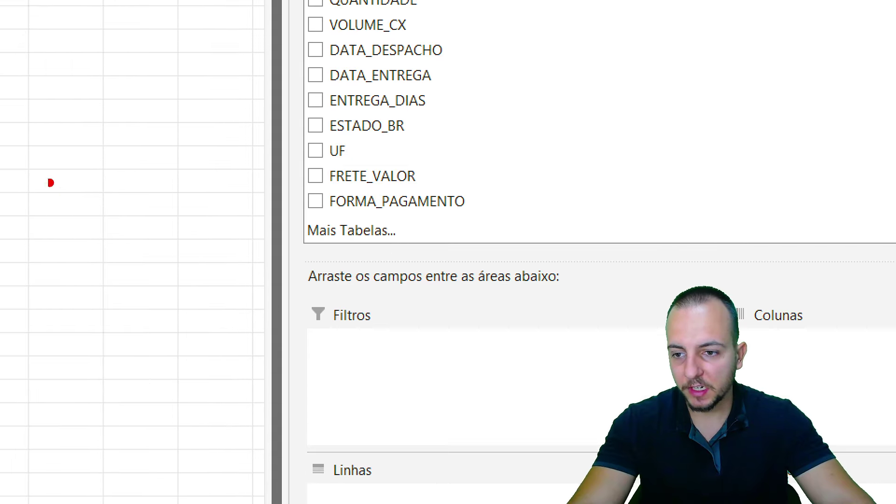
drag(51, 182, 184, 177)
drag(51, 229, 189, 229)
drag(49, 280, 175, 282)
drag(85, 334, 176, 335)
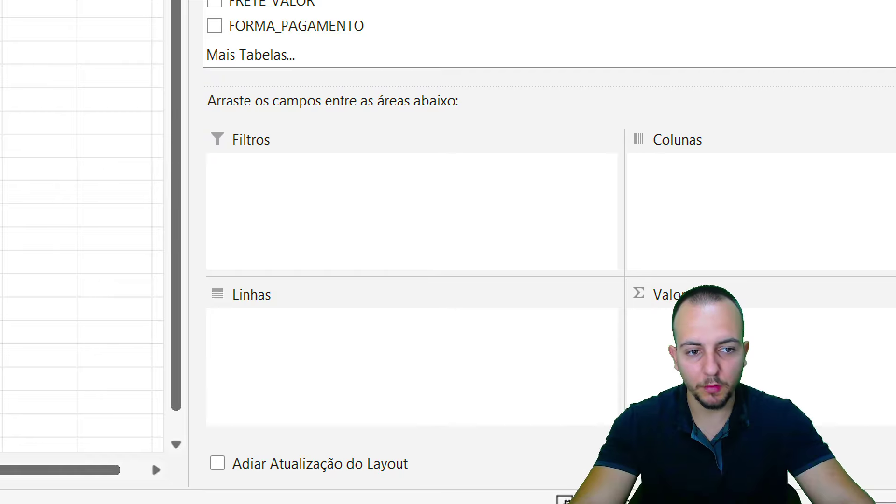
Make and undo a series of trial drags on the pivot sheet and field list
drag(193, 250, 308, 322)
drag(334, 256, 411, 208)
drag(602, 103, 747, 174)
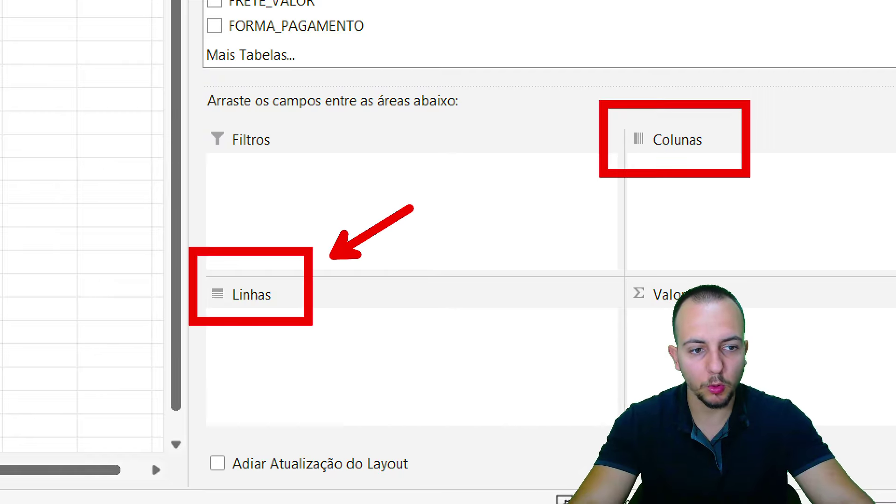
drag(504, 96, 560, 124)
key(ctrl+z)
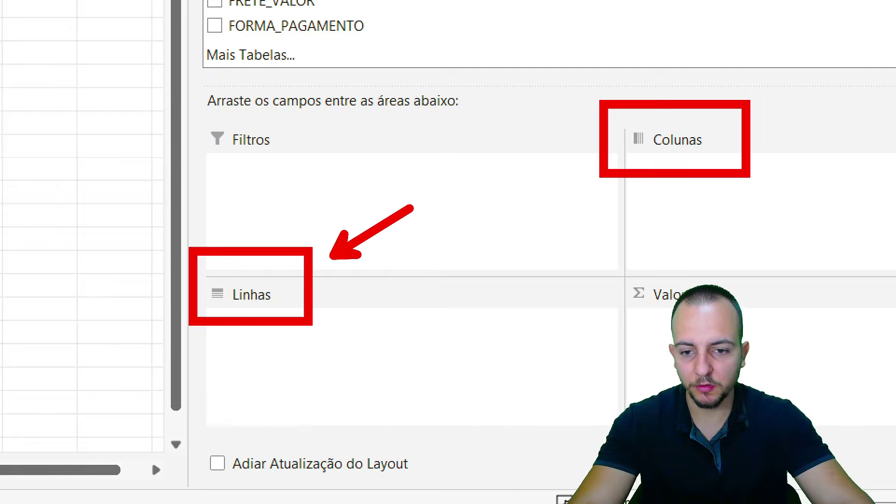
key(ctrl+z)
key(ctrl+z)
key(ctrl+z)
drag(310, 190, 419, 190)
drag(293, 229, 429, 225)
drag(310, 280, 444, 281)
drag(323, 348, 464, 344)
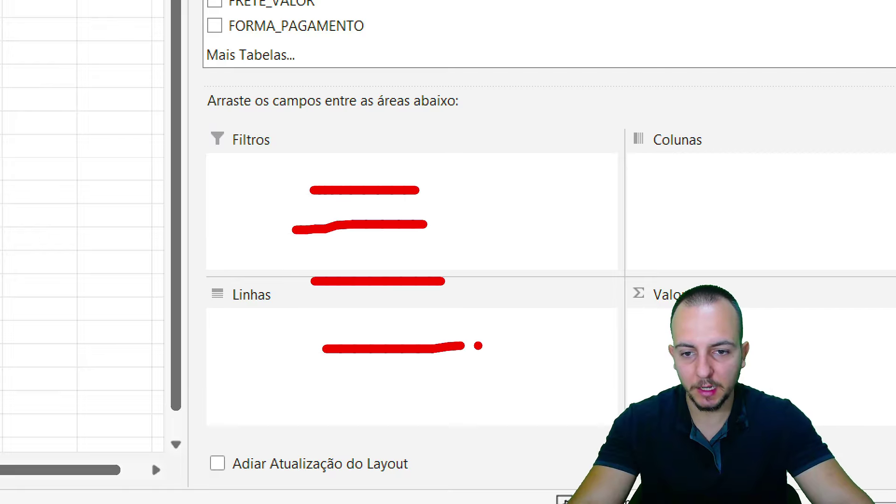
key(ctrl+z)
key(ctrl+z)
key(ctrl+z)
drag(601, 108, 735, 175)
key(ctrl+z)
key(ctrl+z)
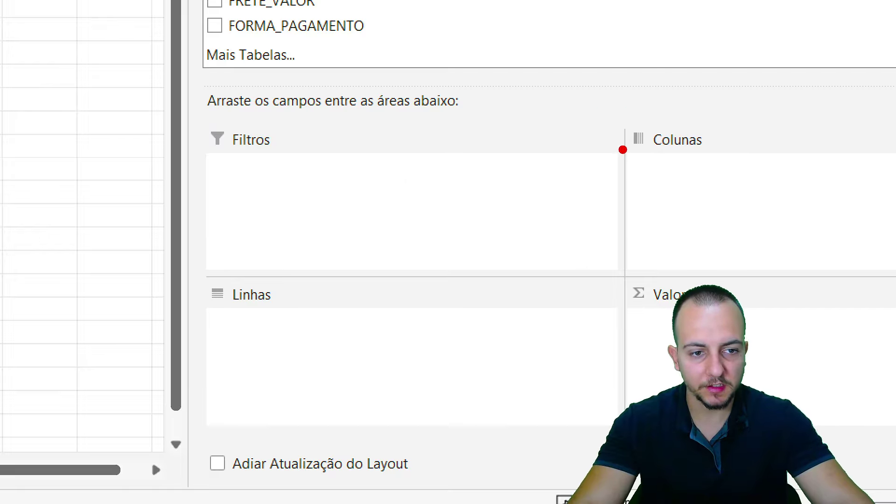
drag(622, 148, 623, 211)
drag(675, 149, 675, 226)
drag(733, 167, 749, 232)
drag(851, 176, 851, 262)
key(Escape)
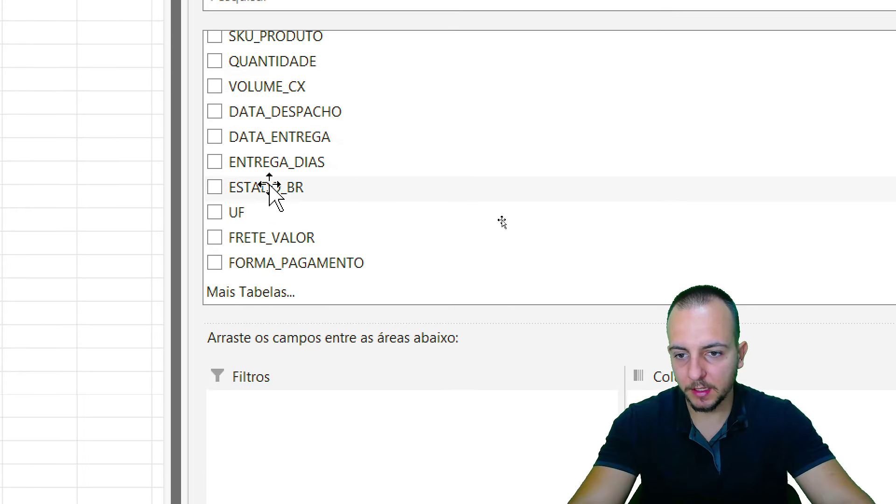
Place ESTADO_BR in Linhas so the pivot lists the nine states
drag(264, 187, 341, 447)
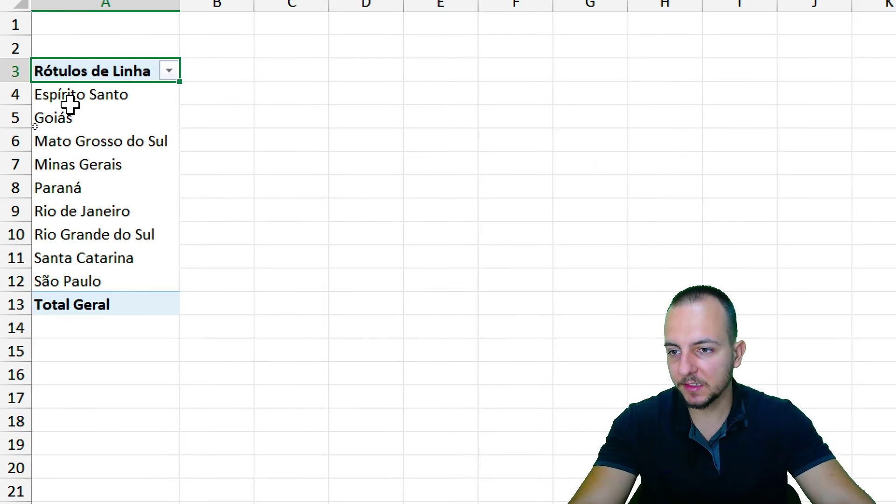
mouse_move(70, 105)
mouse_down()
mouse_move(97, 140)
mouse_move(92, 282)
mouse_up()
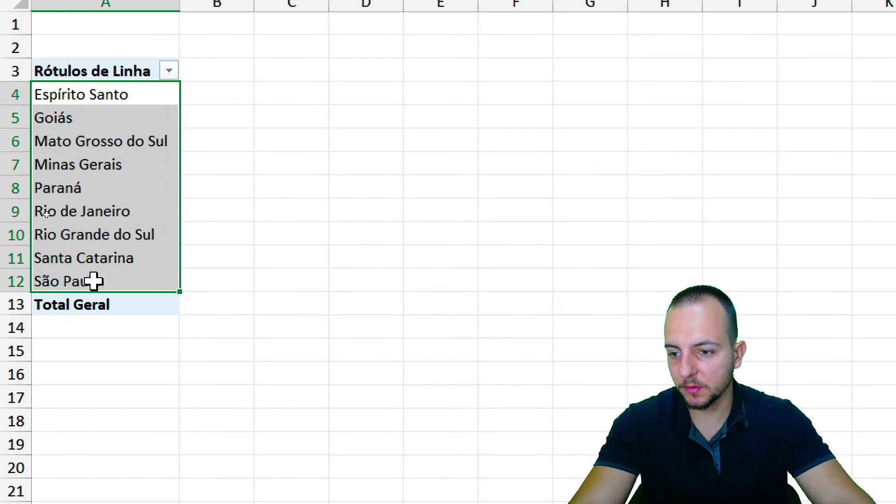
click(110, 70)
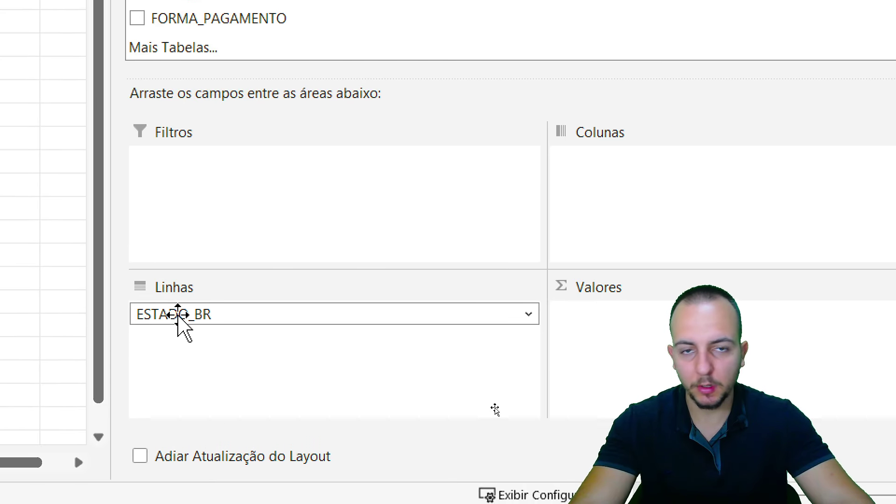
Move ESTADO_BR to Colunas and back to Linhas, marking the state labels with red arrows
mouse_move(180, 315)
mouse_down()
mouse_move(228, 340)
mouse_move(637, 166)
mouse_up()
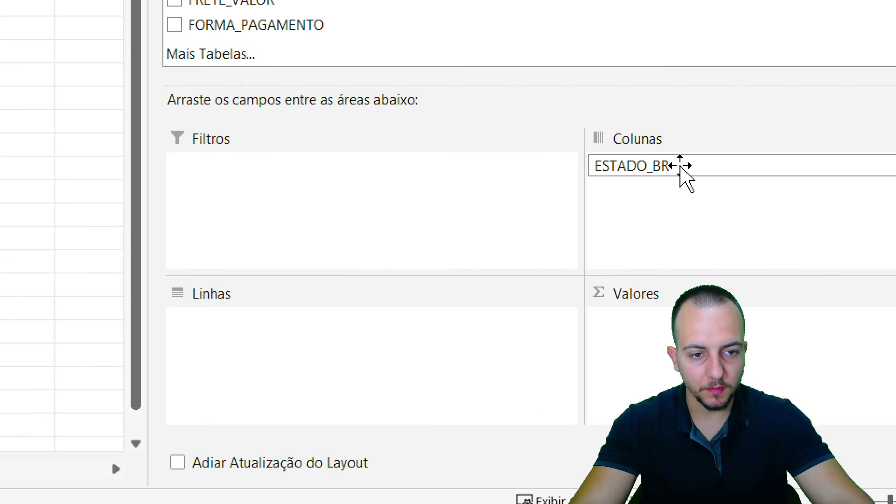
drag(681, 167, 286, 331)
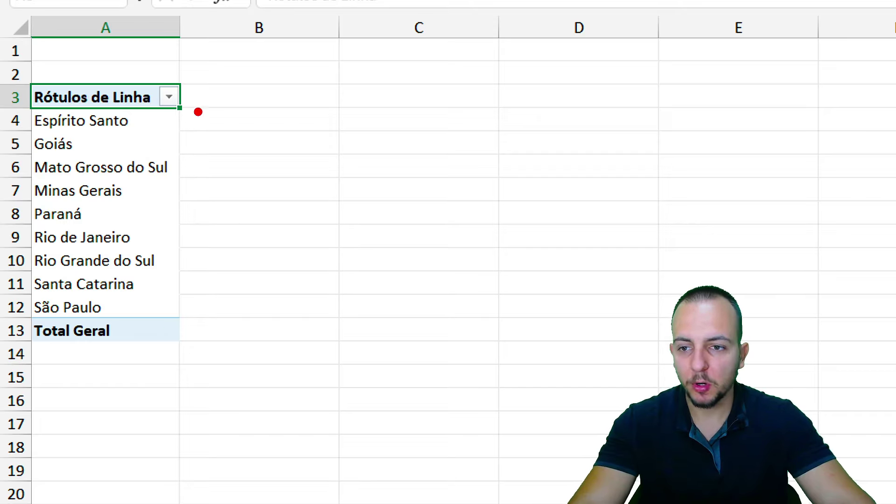
drag(196, 110, 289, 34)
drag(210, 149, 332, 69)
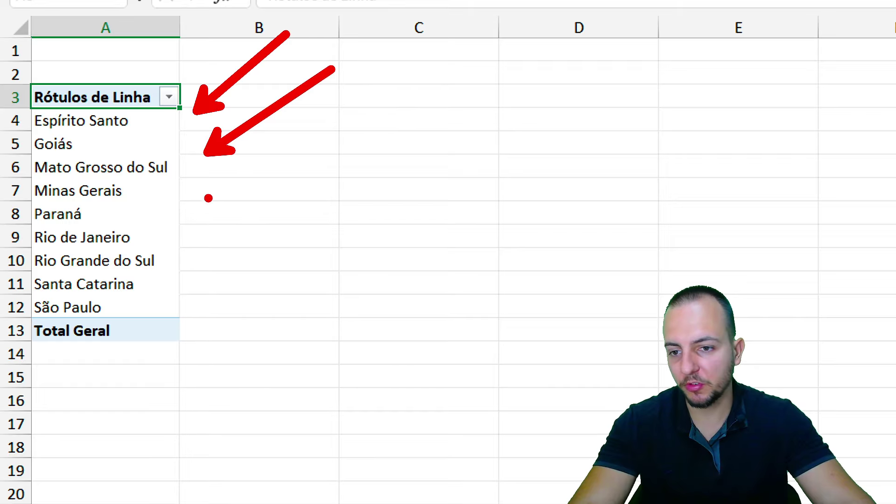
drag(206, 196, 276, 167)
drag(208, 244, 298, 207)
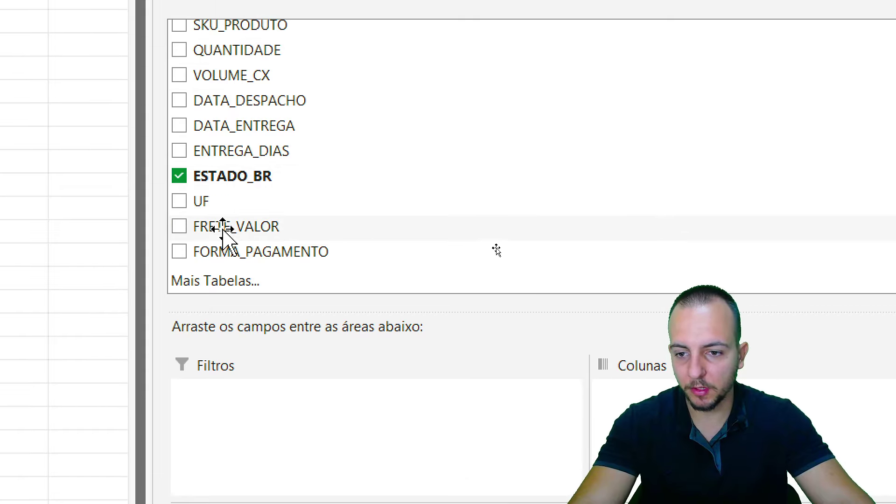
Sum FRETE_VALOR per state and format B4:B13 as Contábil (R$), totalling R$ 23.902,18
mouse_move(237, 230)
mouse_down()
mouse_move(448, 228)
mouse_move(633, 376)
mouse_up()
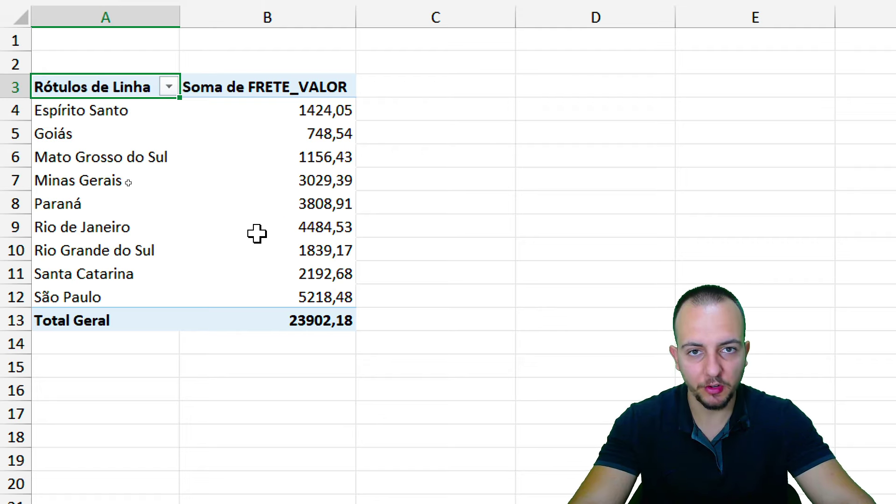
mouse_move(258, 228)
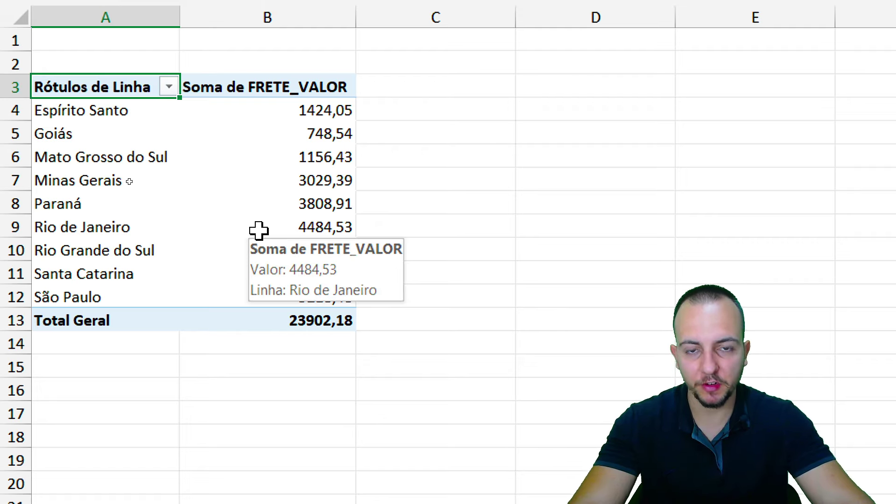
drag(326, 107, 322, 317)
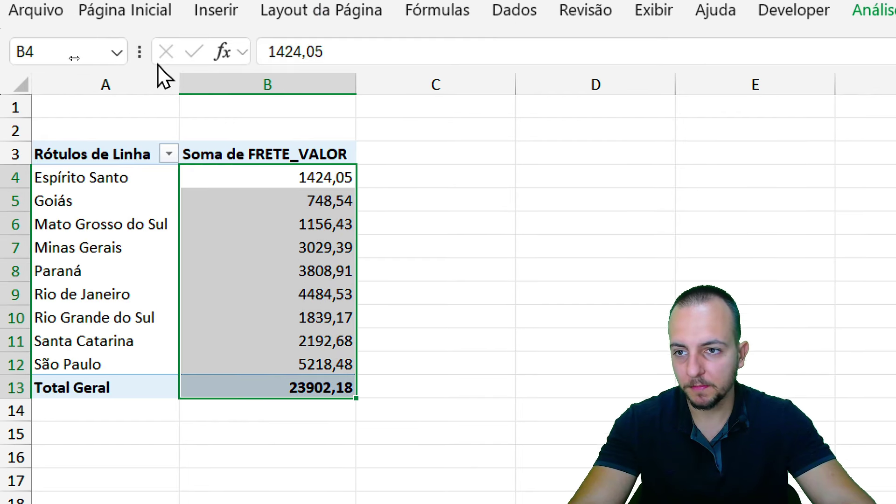
click(137, 70)
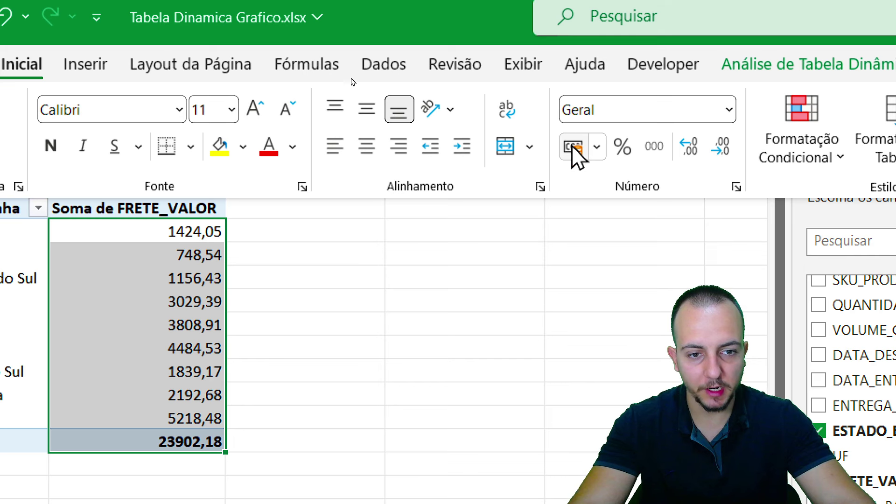
click(573, 146)
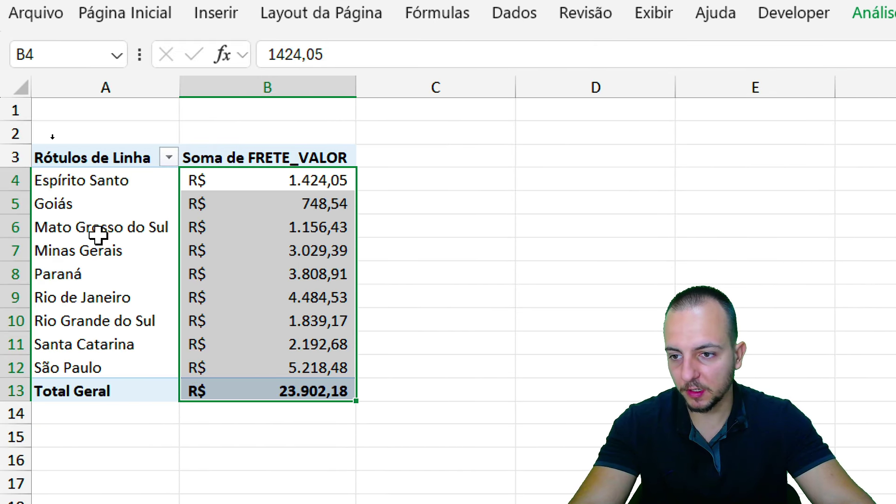
click(121, 159)
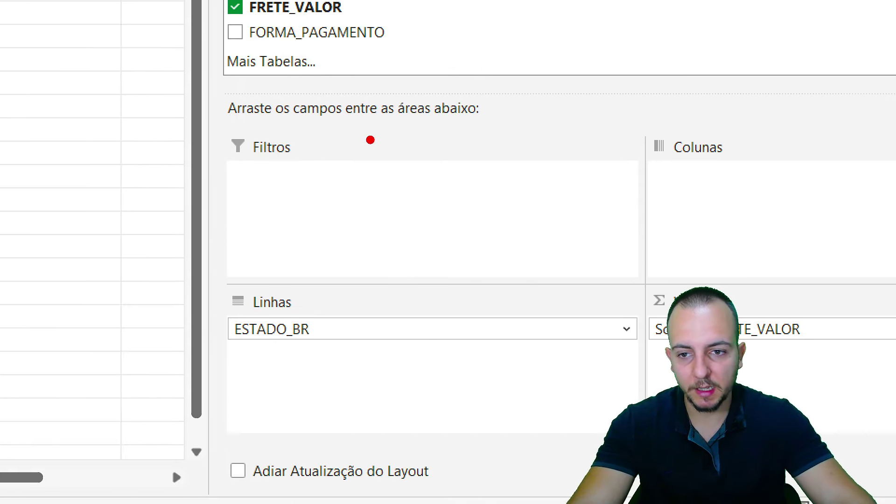
Mark where filters will go, review the pivot's columns, and switch to Planilha1
drag(370, 140, 338, 117)
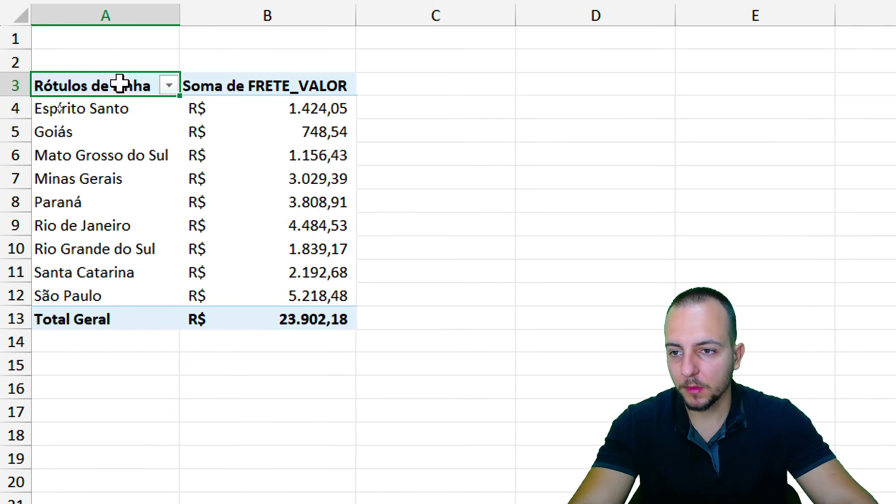
drag(119, 83, 180, 340)
drag(250, 314, 276, 76)
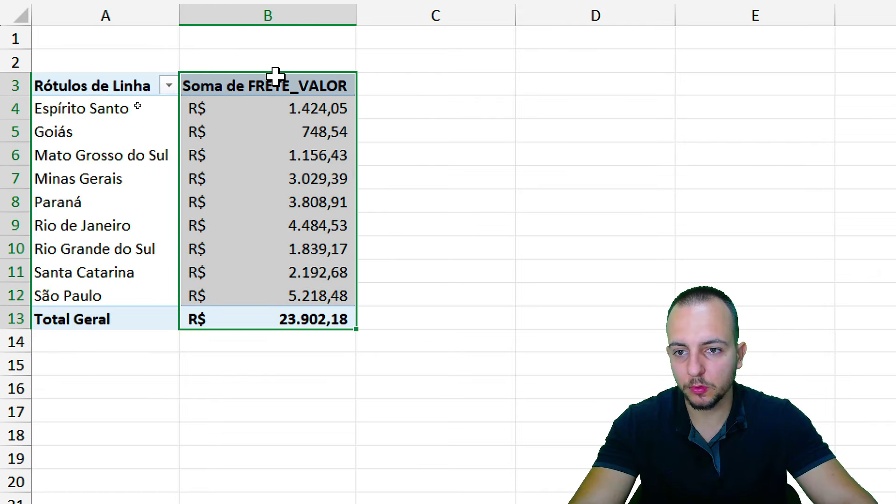
click(112, 95)
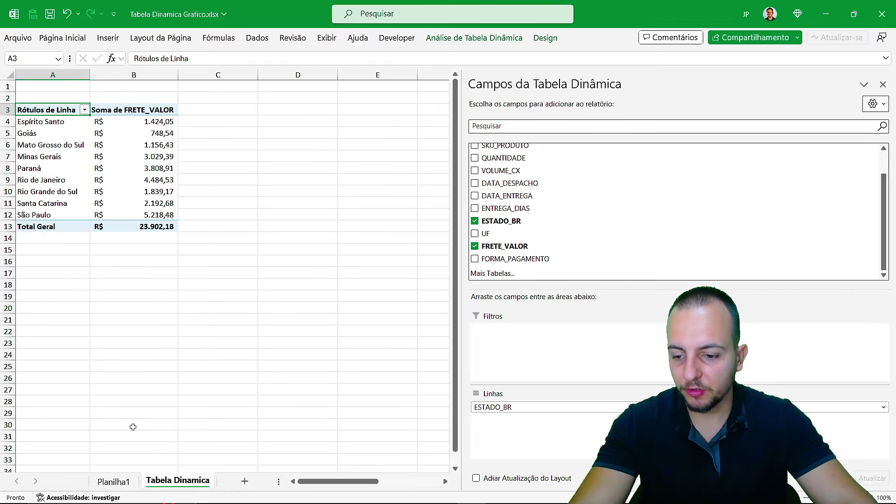
click(124, 479)
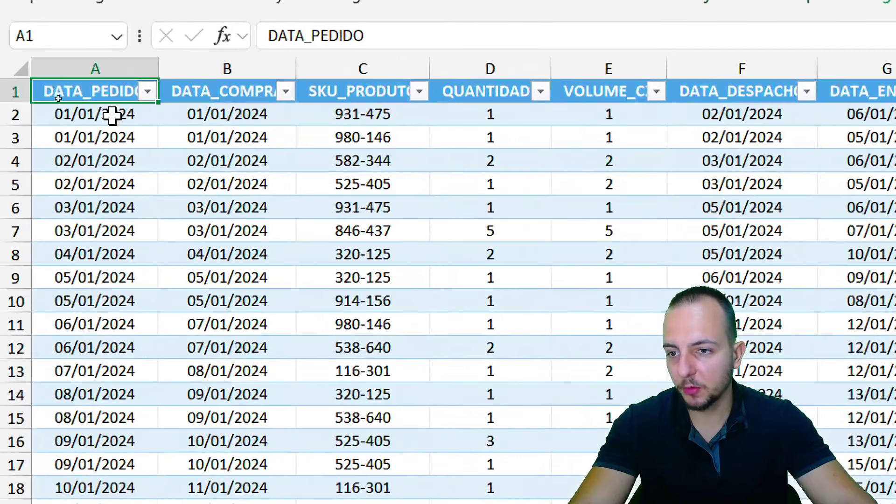
Scroll through the DATA_PEDIDO order dates on Planilha1, selecting a run of February dates
click(57, 86)
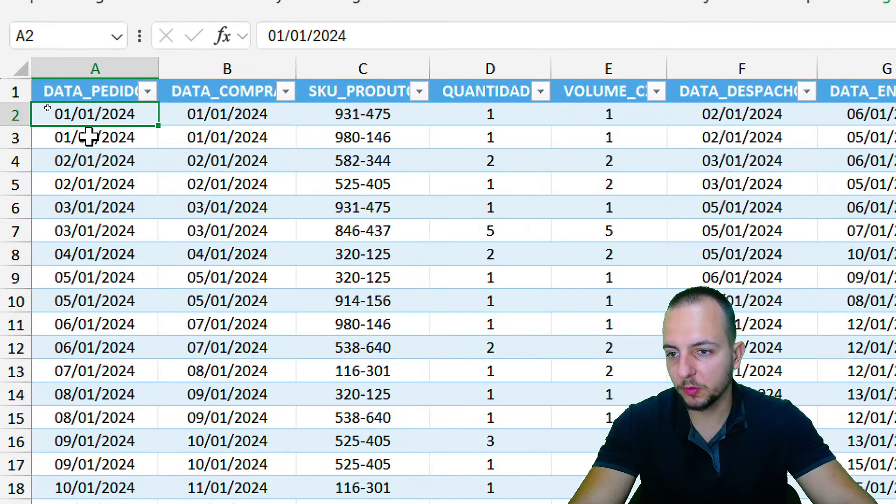
click(120, 160)
scroll(154, 308, down, 6)
scroll(150, 304, down, 14)
scroll(150, 304, down, 7)
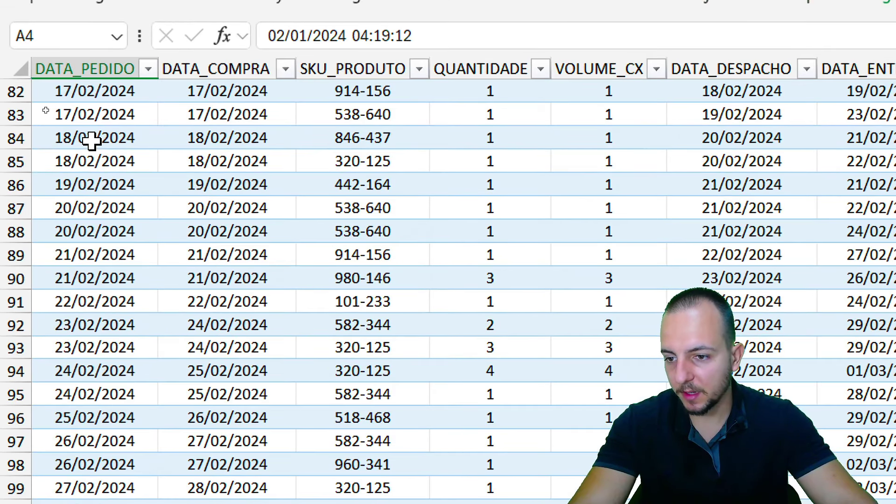
drag(92, 140, 80, 372)
scroll(96, 320, down, 14)
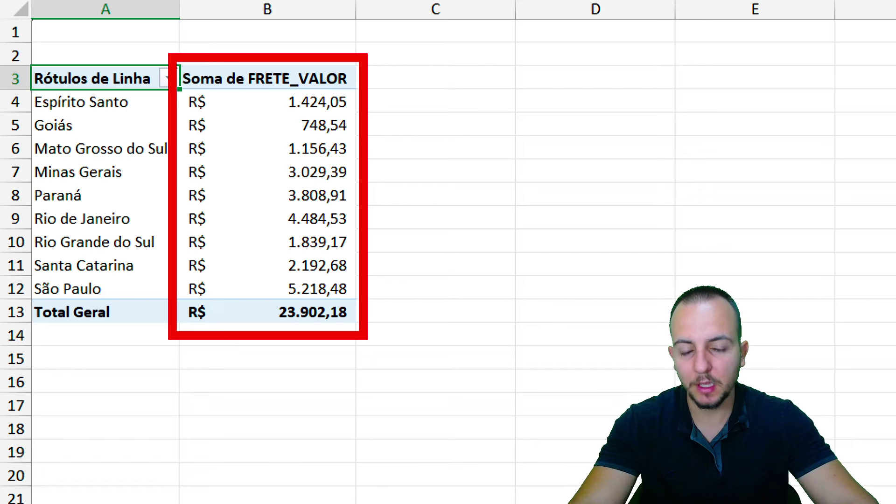
Sketch month initials, an M and a question mark in red, then clear the annotations
drag(379, 85, 502, 62)
drag(465, 80, 397, 152)
drag(563, 77, 605, 38)
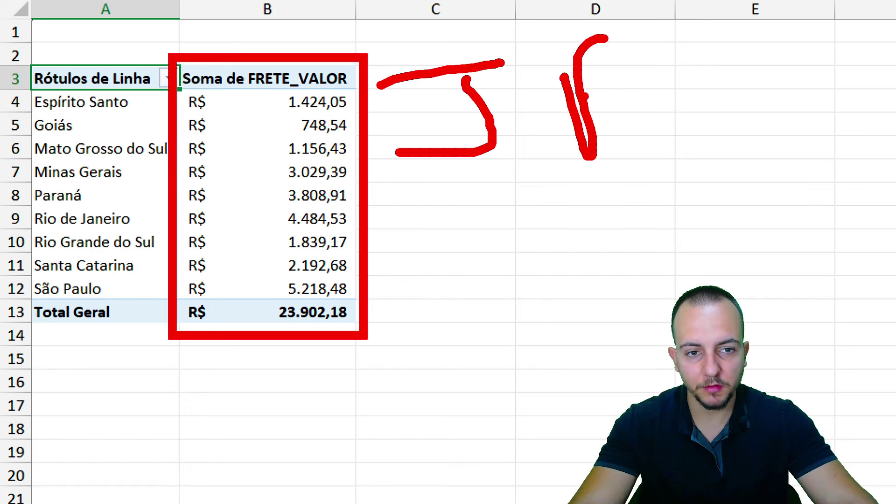
drag(591, 100, 645, 92)
mouse_move(483, 226)
mouse_down()
mouse_move(468, 258)
mouse_move(597, 255)
mouse_up()
click(638, 264)
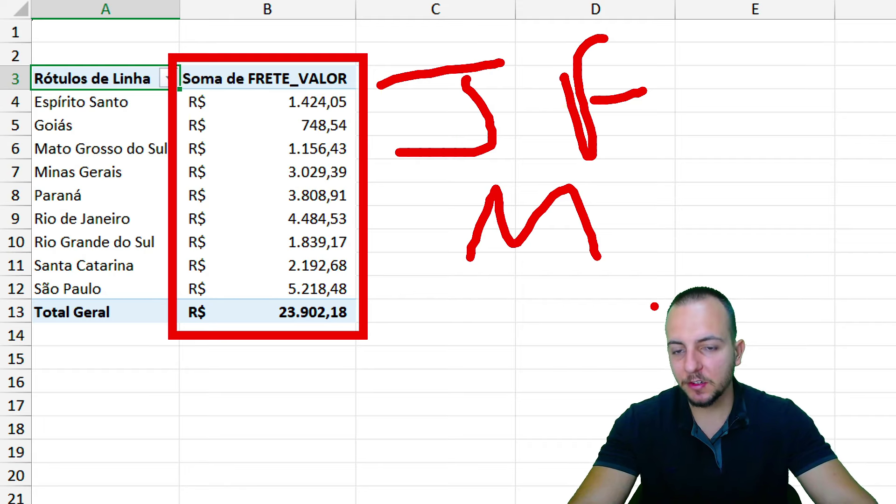
key(ctrl+z)
key(ctrl+z)
key(ctrl+z)
key(ctrl+z)
key(ctrl+z)
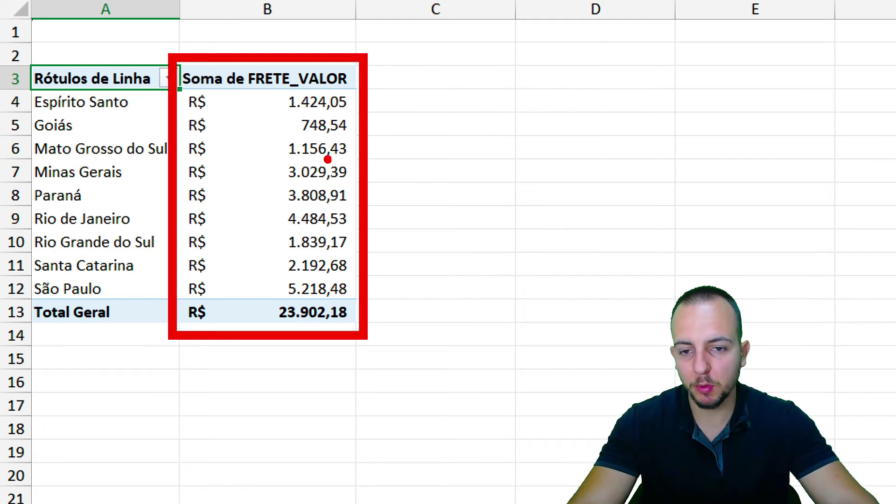
mouse_move(443, 214)
mouse_down()
mouse_move(450, 161)
mouse_move(557, 233)
mouse_up()
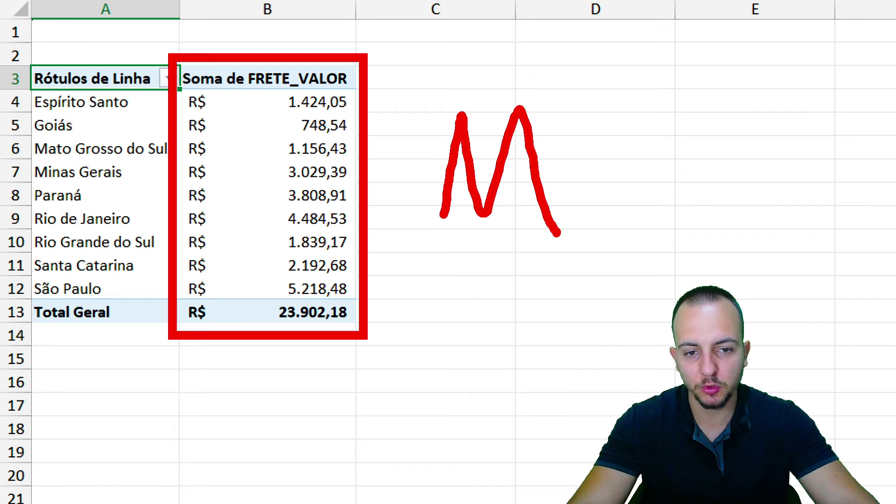
key(Escape)
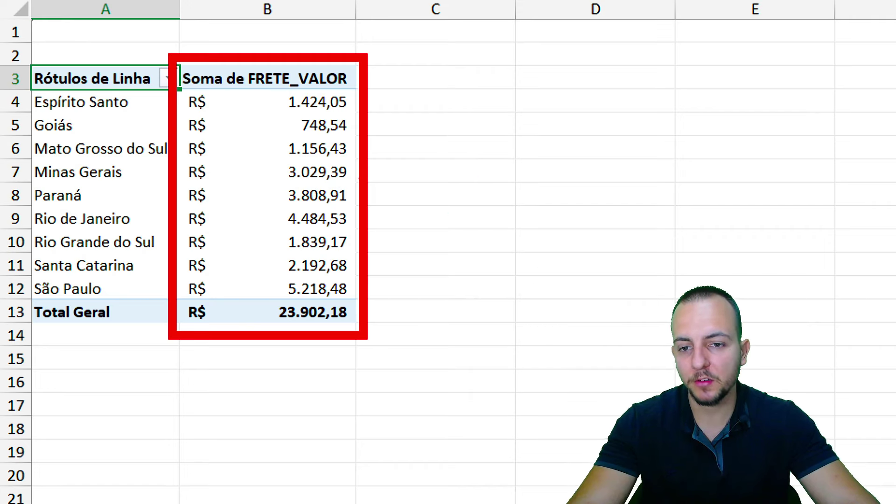
mouse_move(427, 119)
mouse_down()
mouse_move(527, 97)
mouse_move(495, 140)
mouse_move(427, 172)
mouse_up()
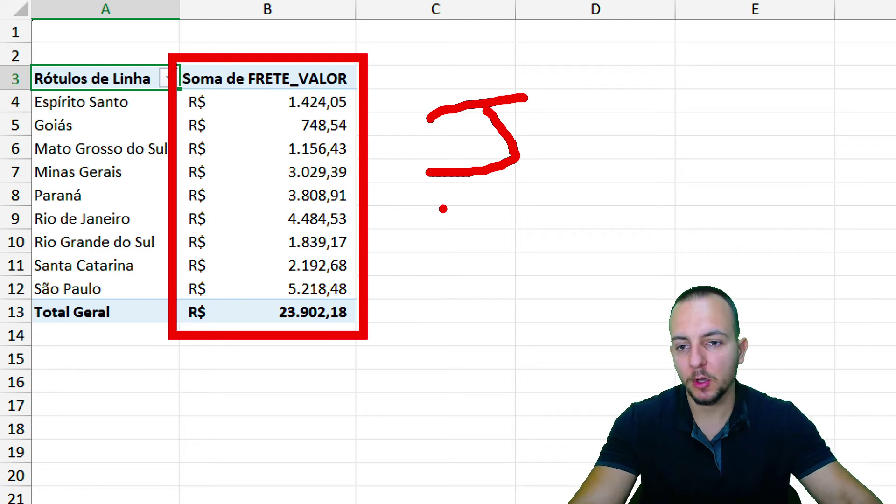
key(Escape)
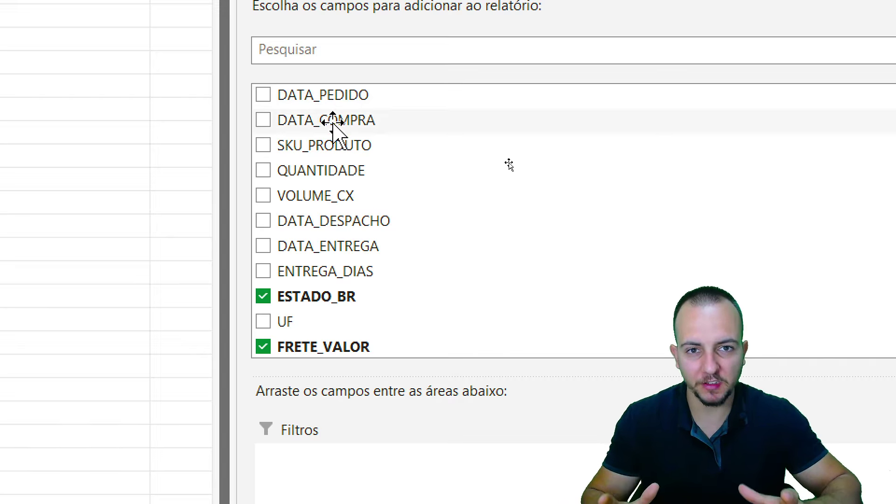
Add DATA_PEDIDO as a pivot filter and enable selecting multiple order dates
mouse_move(376, 94)
mouse_down()
mouse_move(411, 421)
mouse_move(384, 229)
mouse_up()
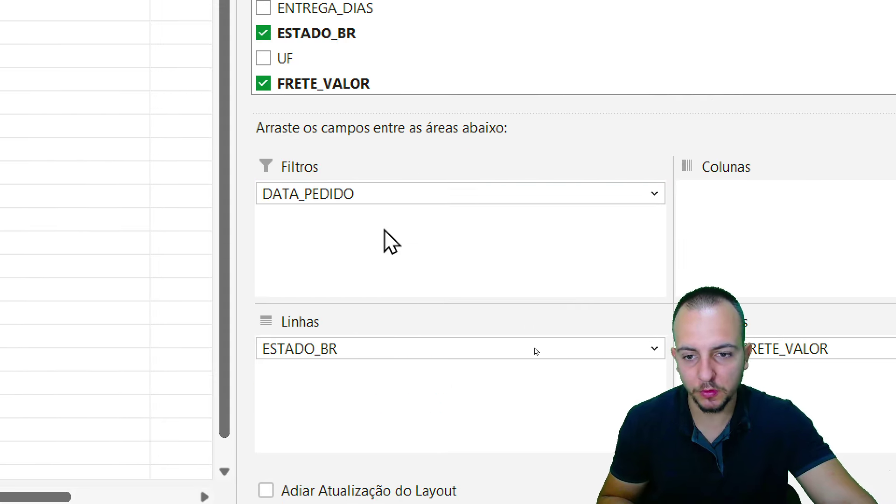
click(410, 196)
click(328, 250)
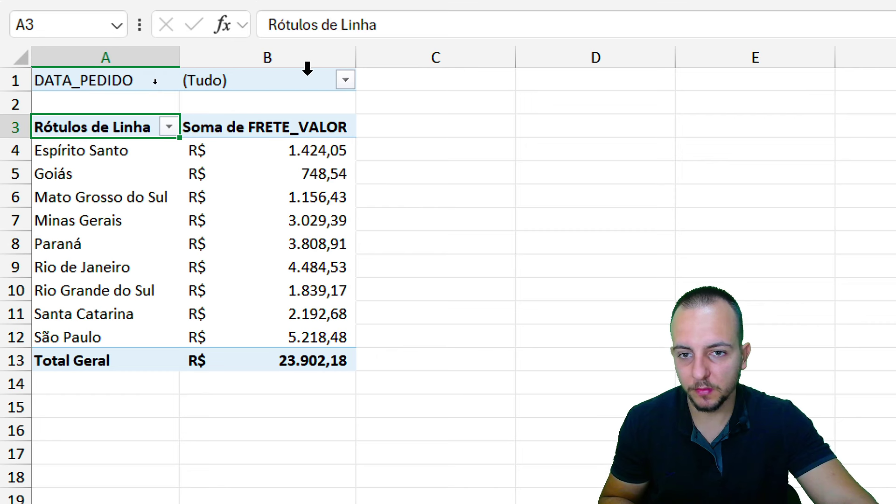
click(345, 81)
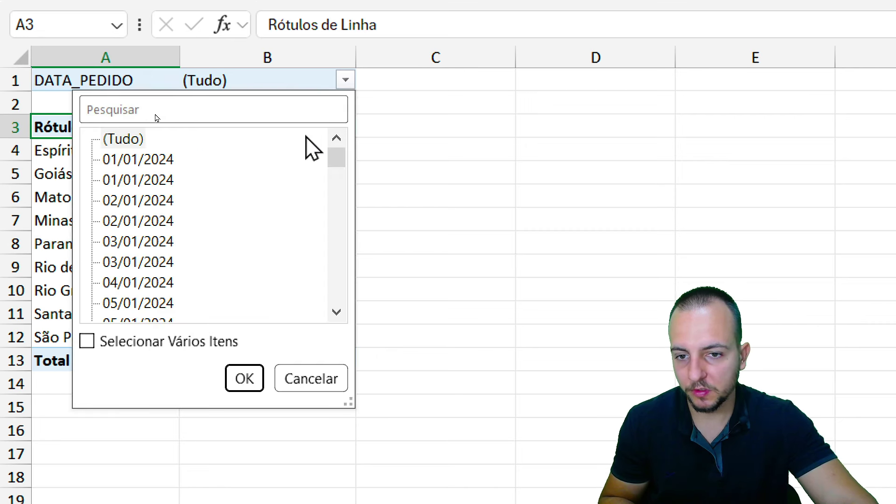
mouse_move(331, 162)
mouse_down()
mouse_move(315, 307)
mouse_move(332, 209)
mouse_move(239, 160)
mouse_up()
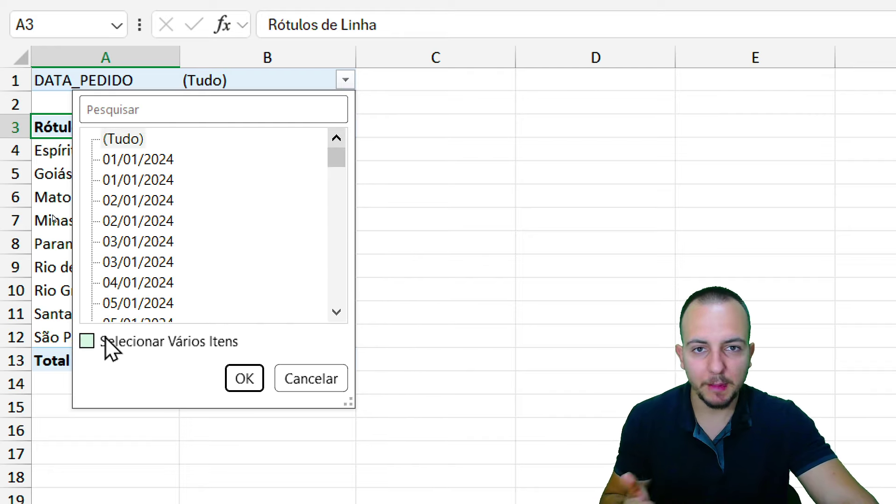
click(137, 167)
click(142, 179)
click(140, 161)
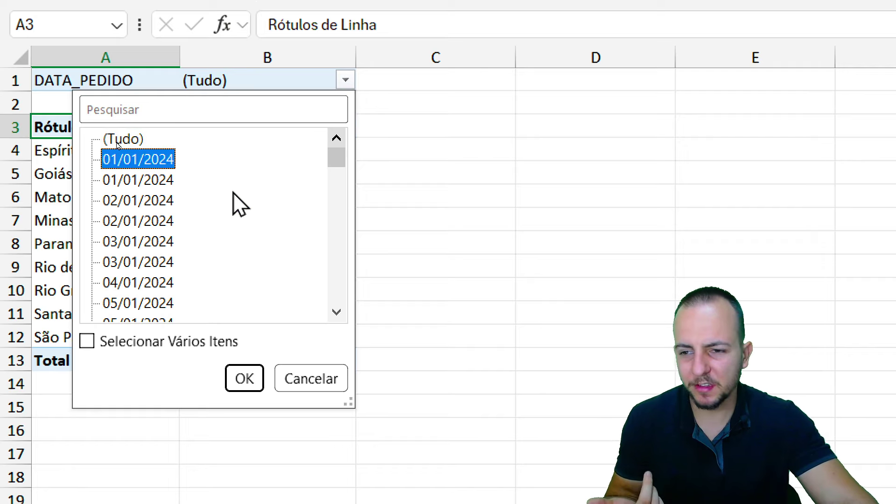
click(87, 341)
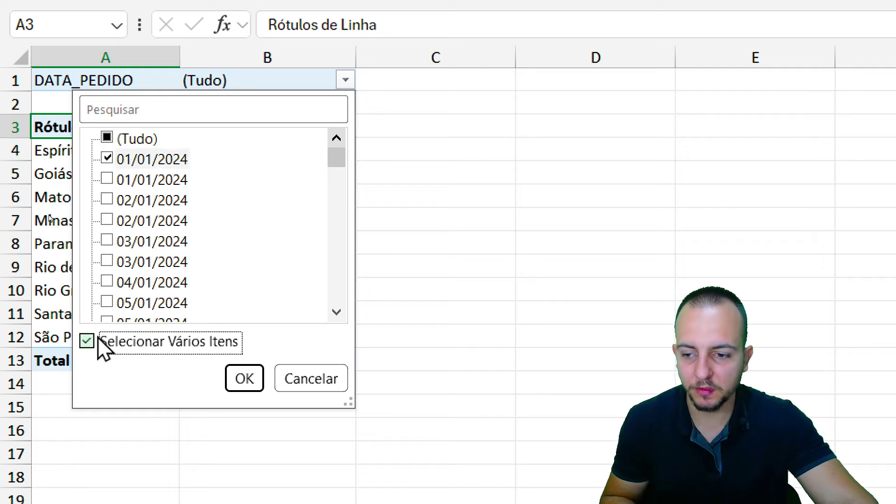
Tick the 01/01, 02/01 and 03/01/2024 order dates and apply the filter
click(129, 182)
click(107, 179)
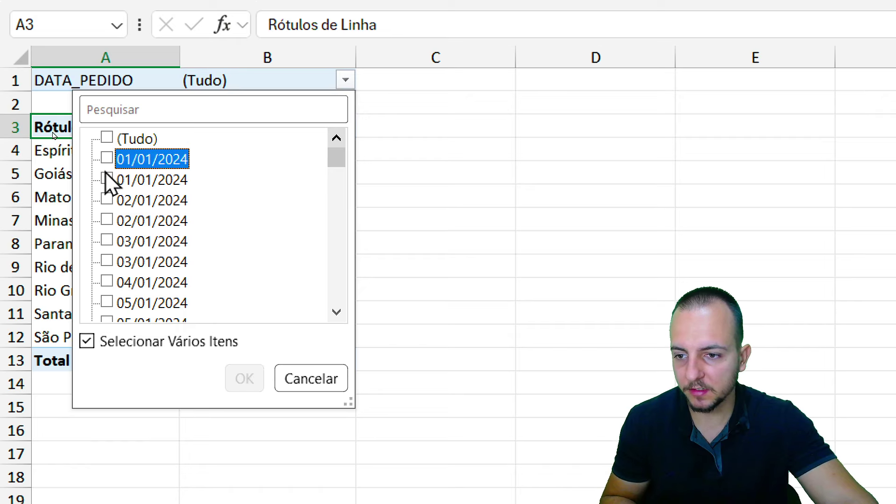
click(108, 178)
click(107, 179)
click(108, 201)
click(108, 220)
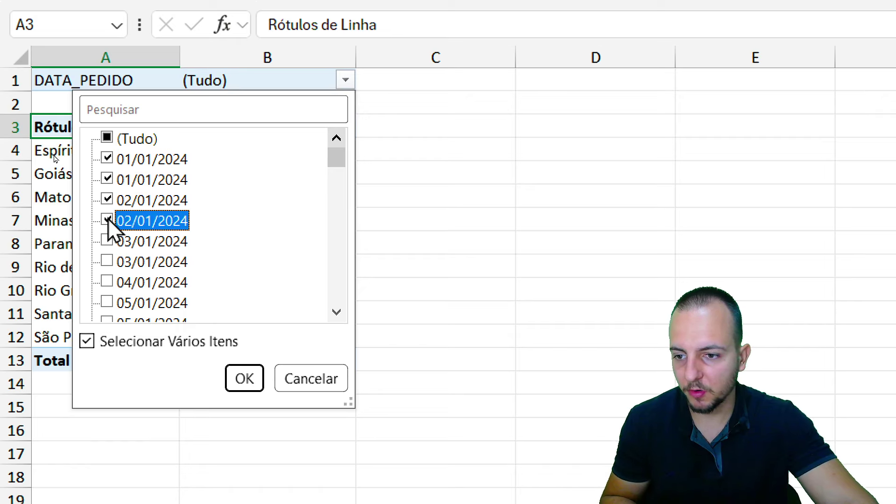
click(108, 240)
click(108, 261)
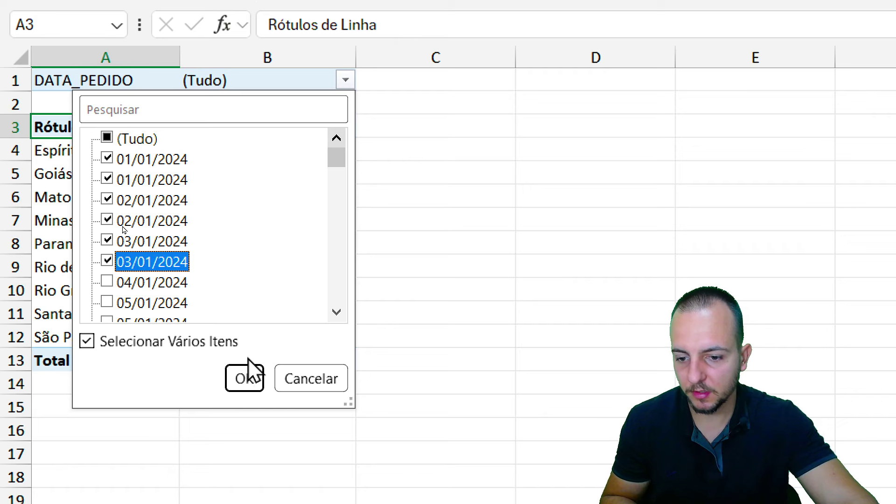
click(239, 376)
Review the filtered states and the date list unchanged, then go to the Planilha1 raw data
drag(166, 150, 280, 243)
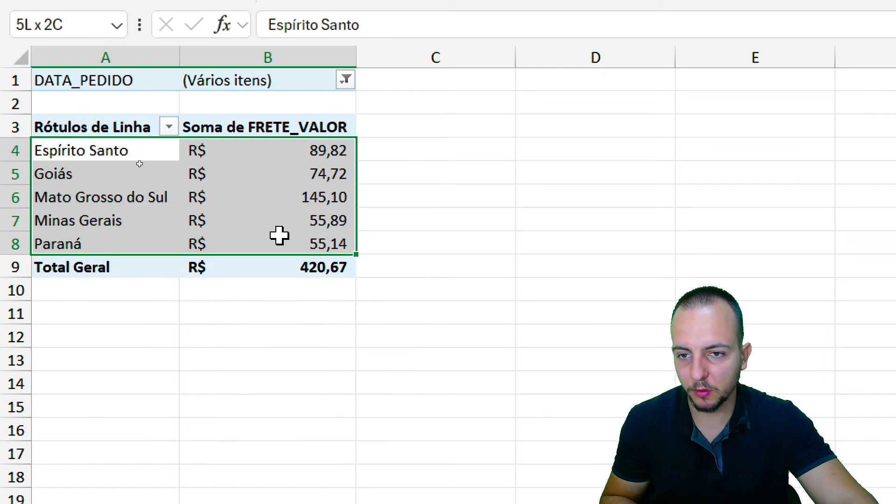
click(307, 84)
click(345, 80)
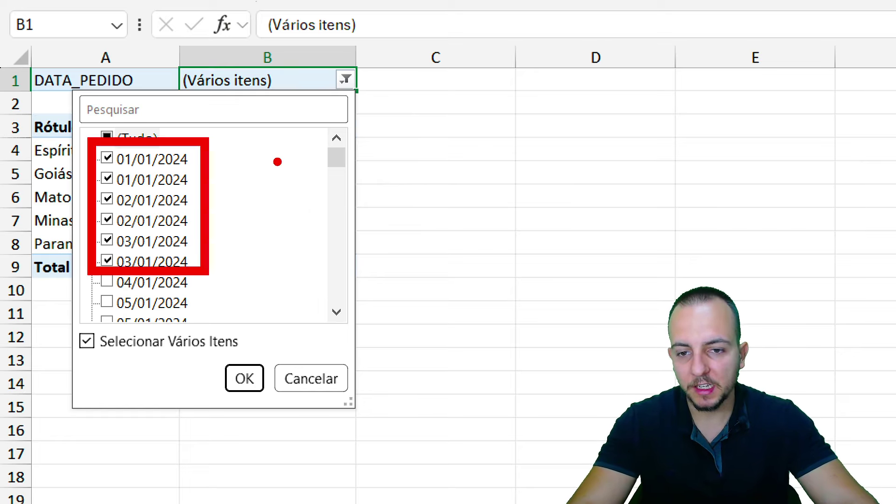
drag(281, 152, 385, 133)
drag(334, 145, 300, 226)
drag(466, 209, 498, 110)
drag(467, 164, 527, 154)
mouse_move(438, 299)
mouse_down()
mouse_move(427, 311)
mouse_move(555, 289)
mouse_up()
key(ctrl+z)
key(ctrl+z)
key(ctrl+z)
key(ctrl+z)
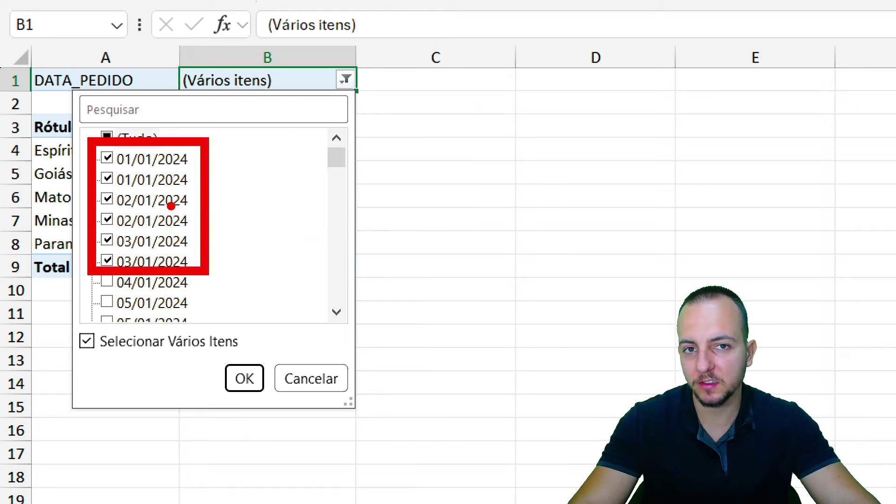
key(Escape)
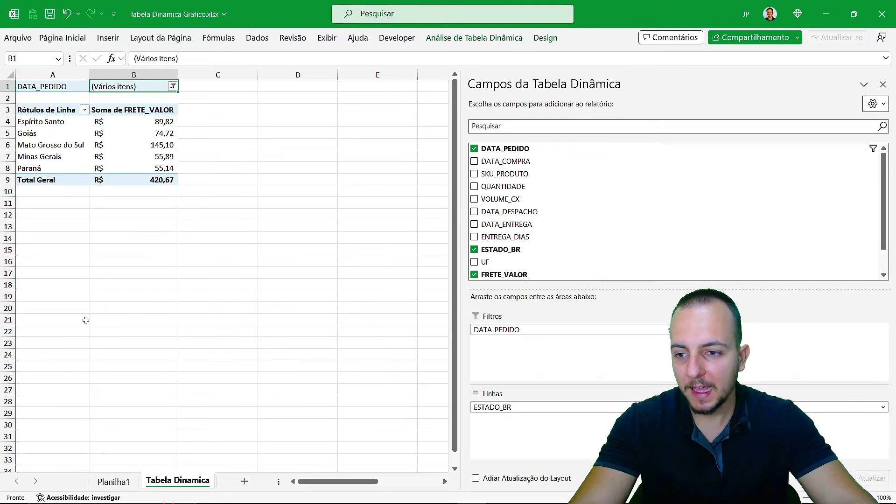
click(113, 481)
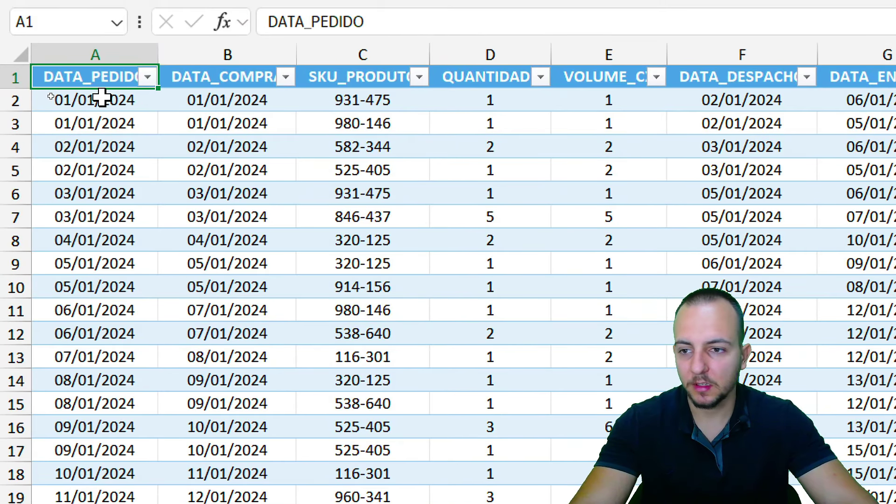
Check the daily order dates in Planilha1 column A, then return to Tabela Dinamica
drag(102, 97, 88, 288)
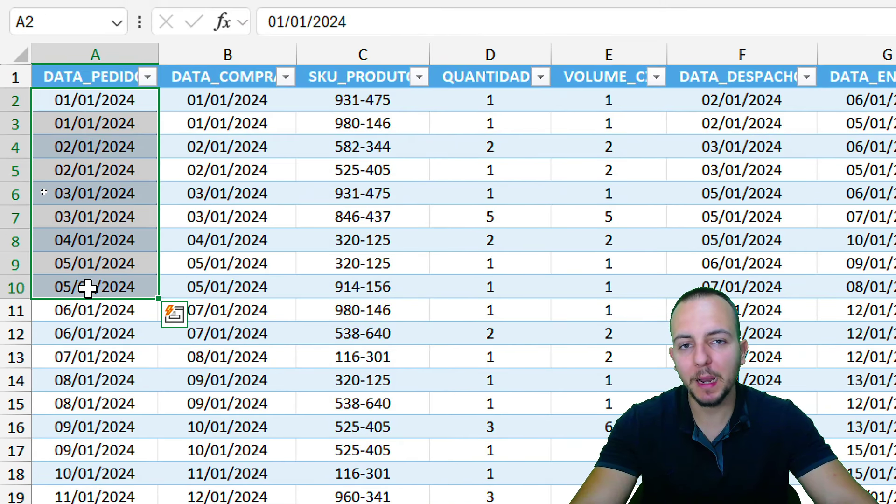
click(53, 107)
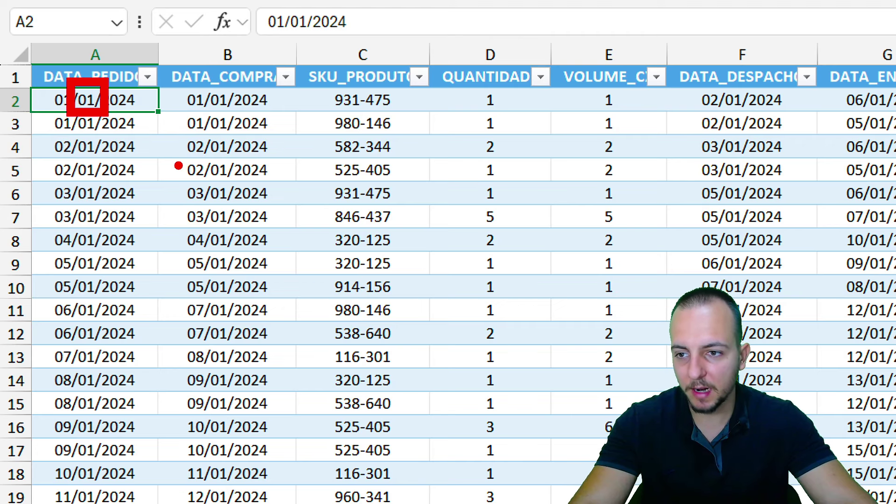
key(Up)
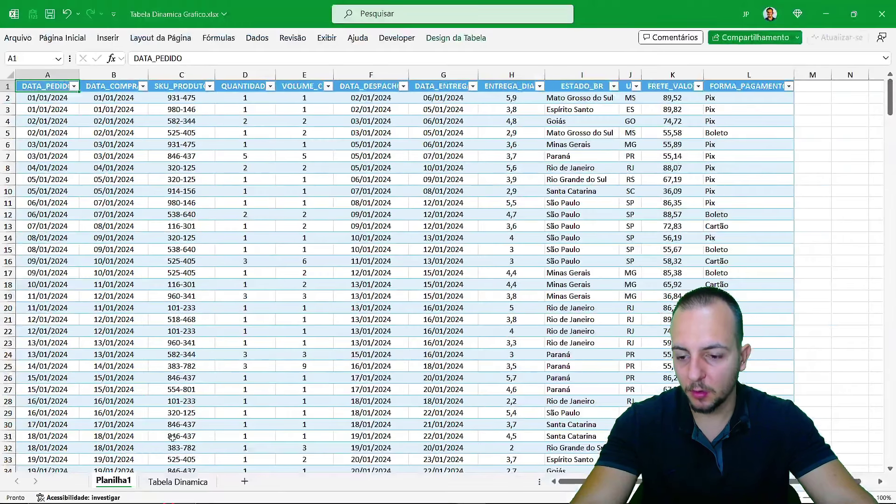
click(174, 479)
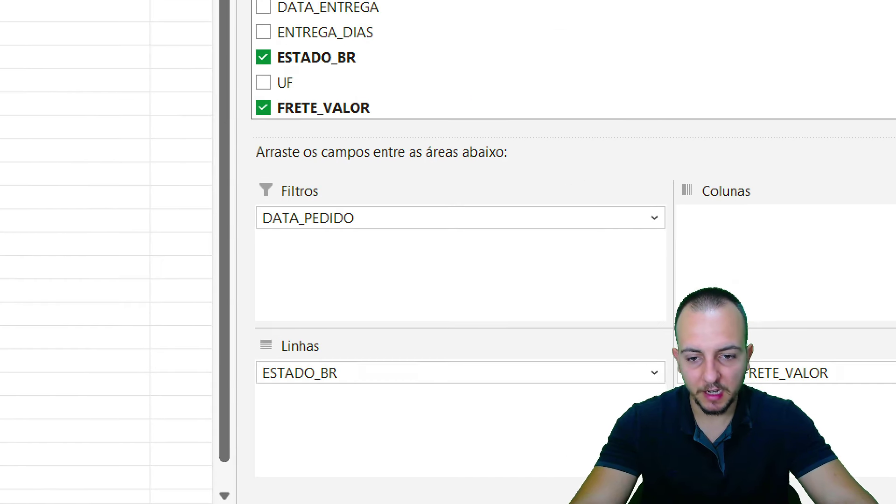
Remove DATA_PEDIDO from Filtros and place it in Linhas below ESTADO_BR
click(542, 329)
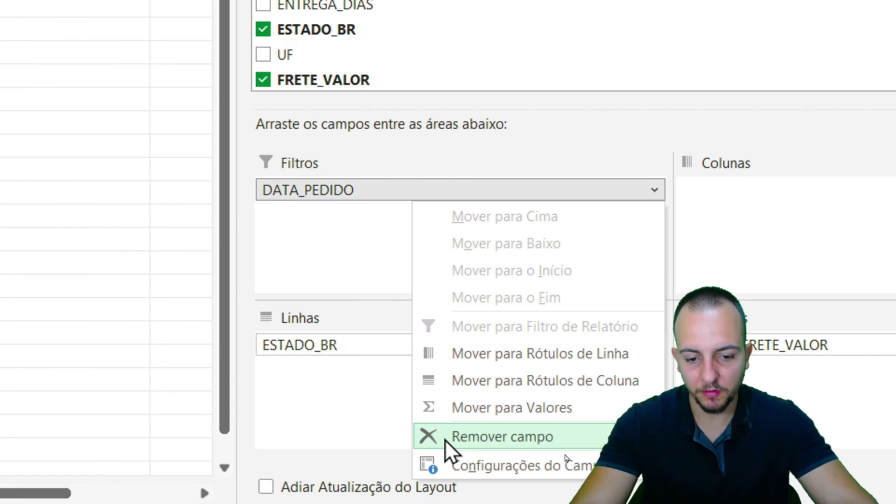
click(448, 465)
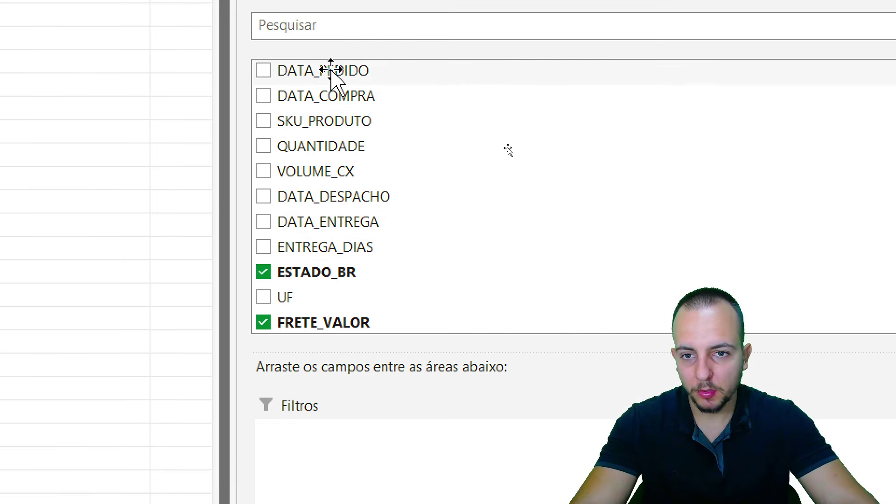
drag(300, 70, 345, 70)
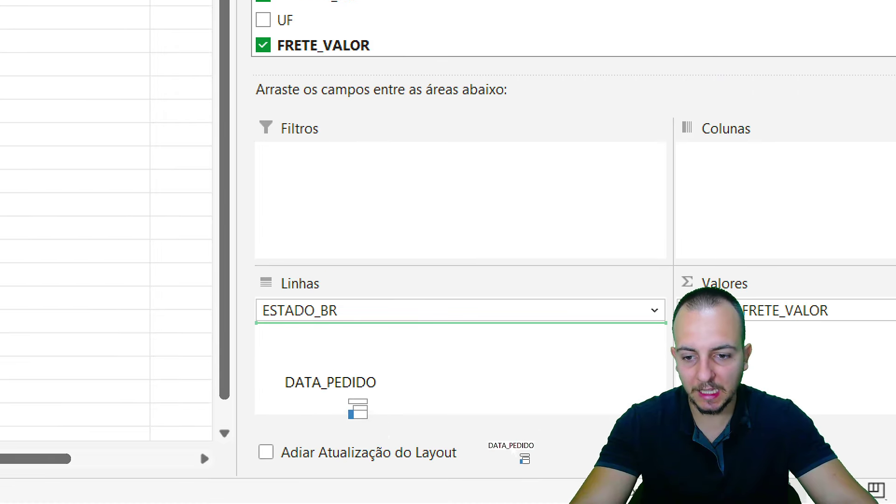
drag(344, 70, 364, 341)
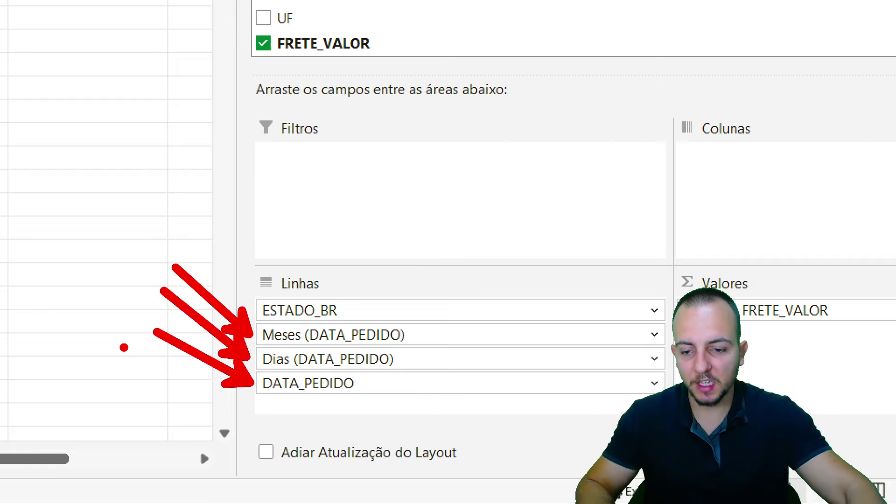
Try rearranging the row fields, undo each change, then open the Dias (DATA_PEDIDO) field menu
drag(243, 410, 149, 363)
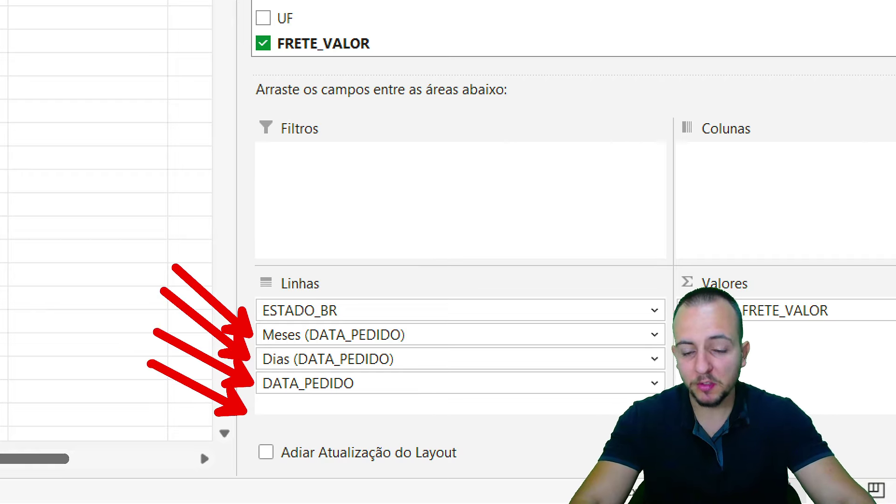
drag(242, 437, 138, 400)
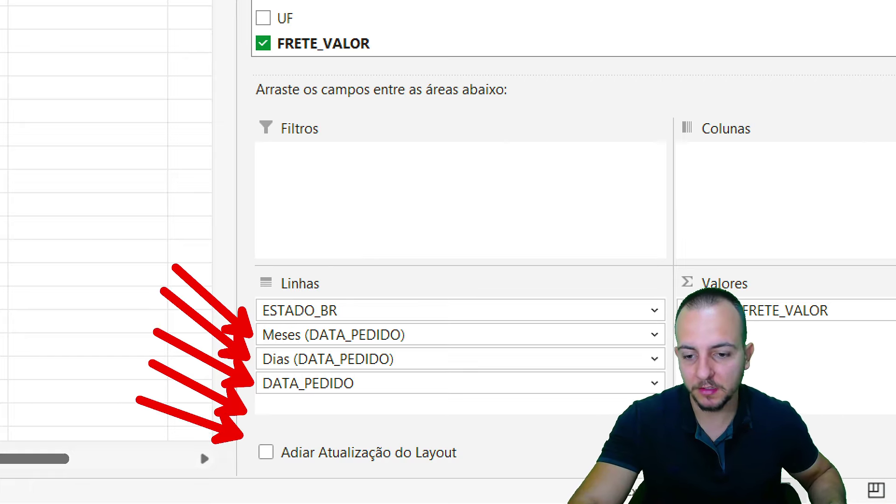
key(ctrl+z)
key(ctrl+z)
key(ctrl+z)
key(ctrl+z)
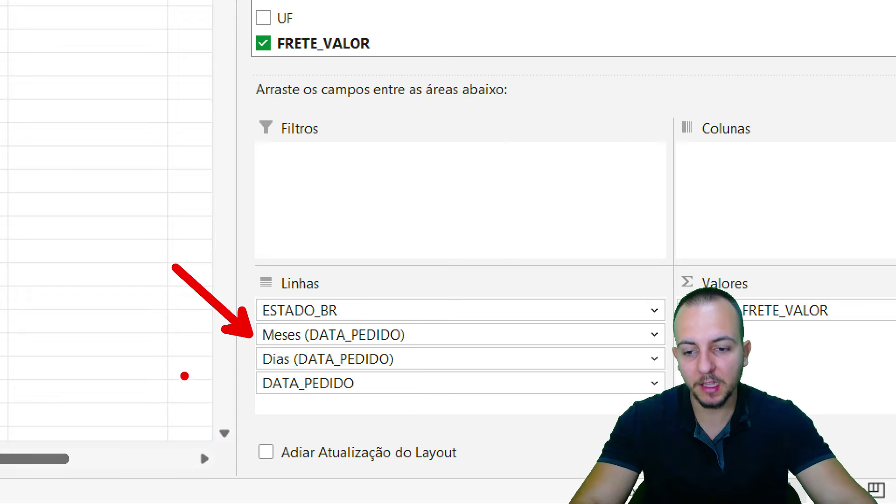
key(ctrl+z)
drag(251, 315, 427, 349)
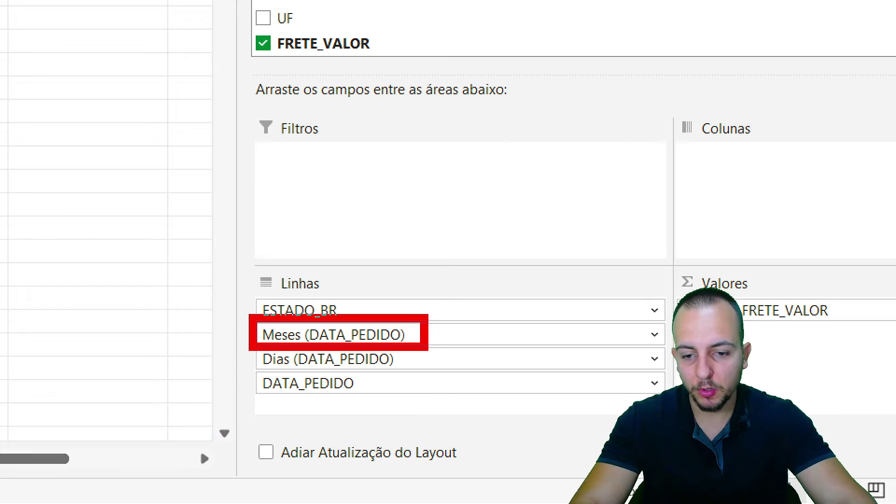
key(ctrl+z)
mouse_move(249, 314)
mouse_down()
mouse_move(419, 354)
mouse_move(531, 279)
mouse_up()
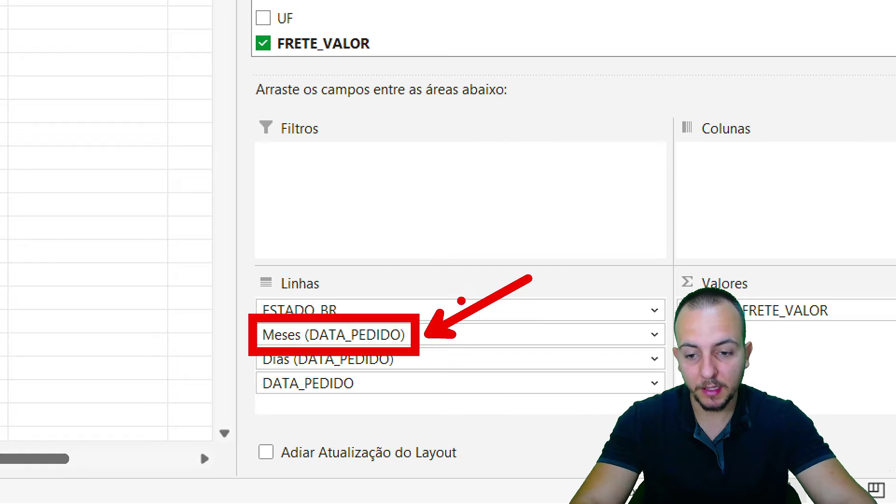
key(ctrl+z)
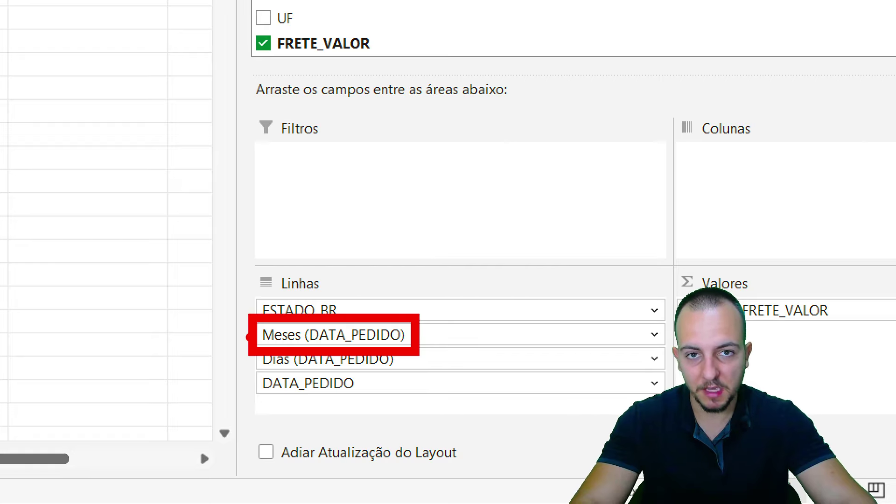
mouse_move(227, 337)
mouse_down()
mouse_move(260, 226)
mouse_move(327, 188)
mouse_up()
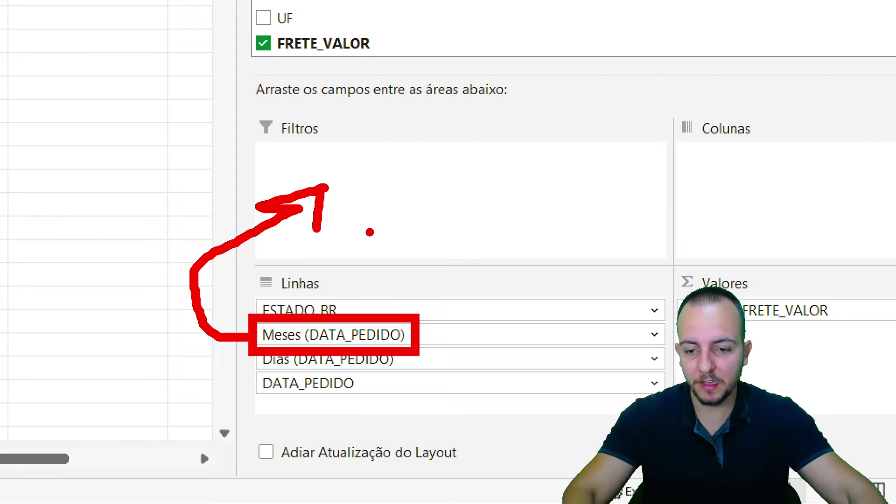
key(Escape)
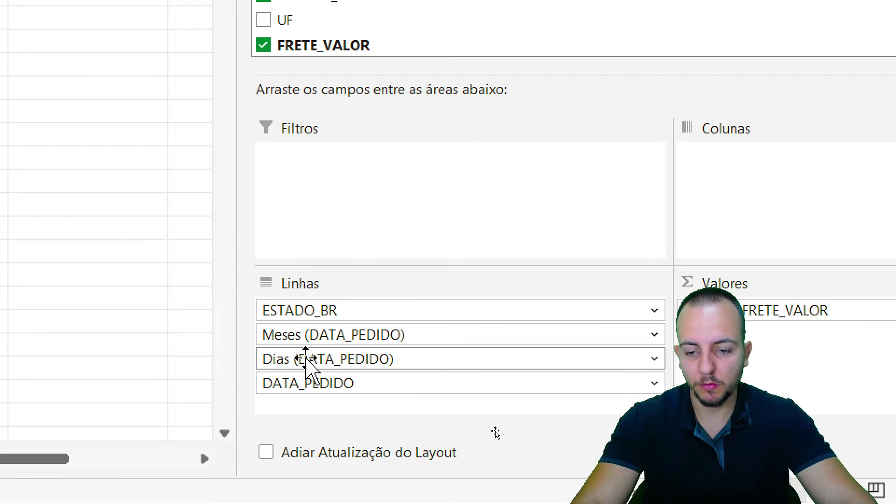
click(306, 360)
Remove Dias (DATA_PEDIDO) and DATA_PEDIDO from the pivot rows
click(473, 302)
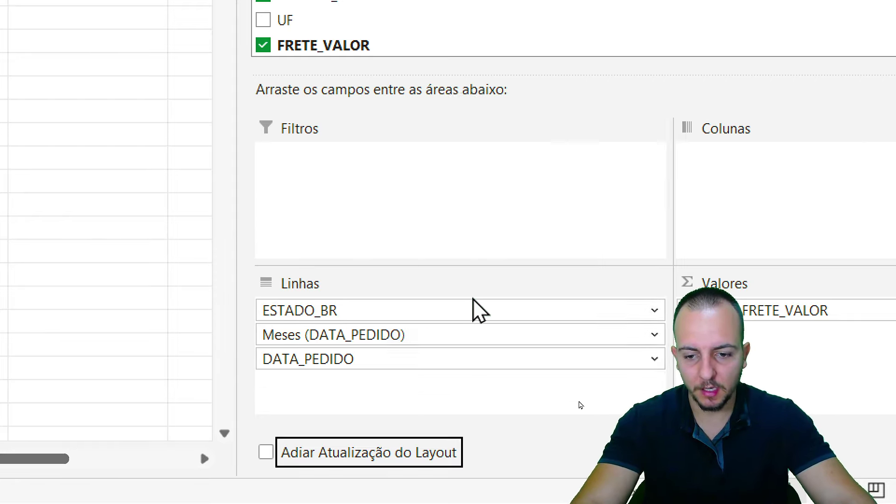
click(336, 362)
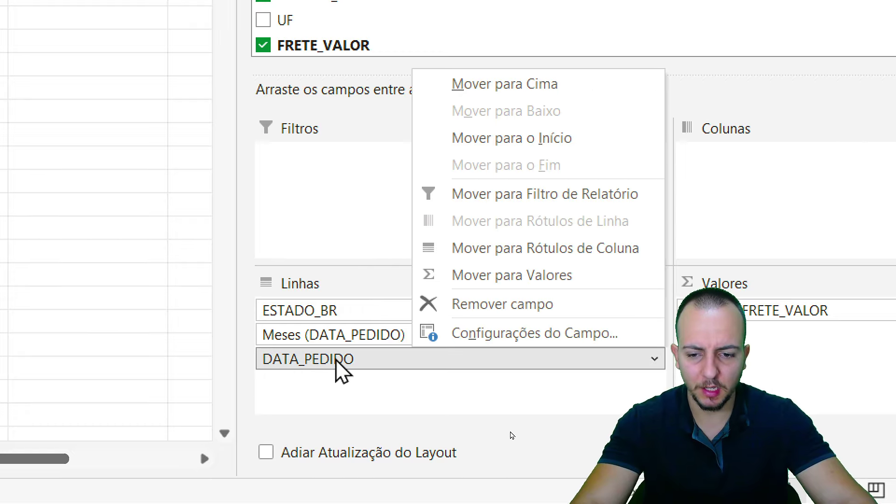
click(443, 304)
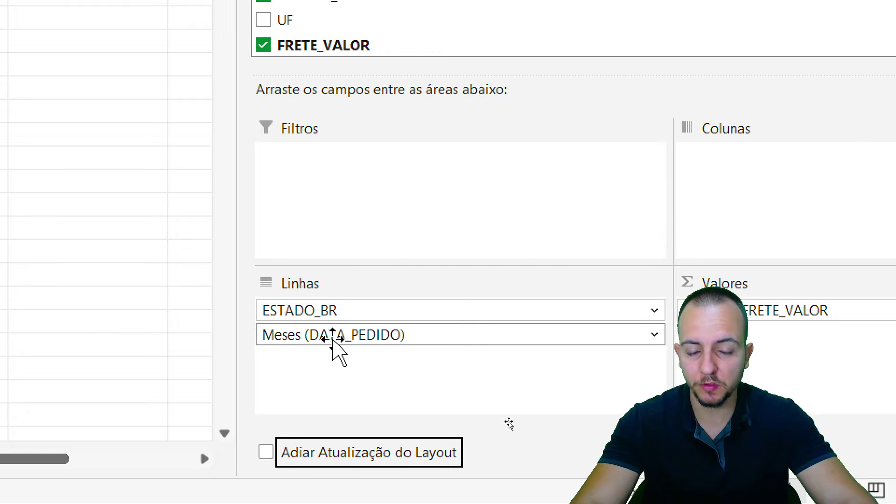
Place Meses (DATA_PEDIDO) in Filtros as the pivot's only report filter
mouse_move(368, 337)
mouse_down()
mouse_move(357, 369)
mouse_move(320, 190)
mouse_up()
click(329, 155)
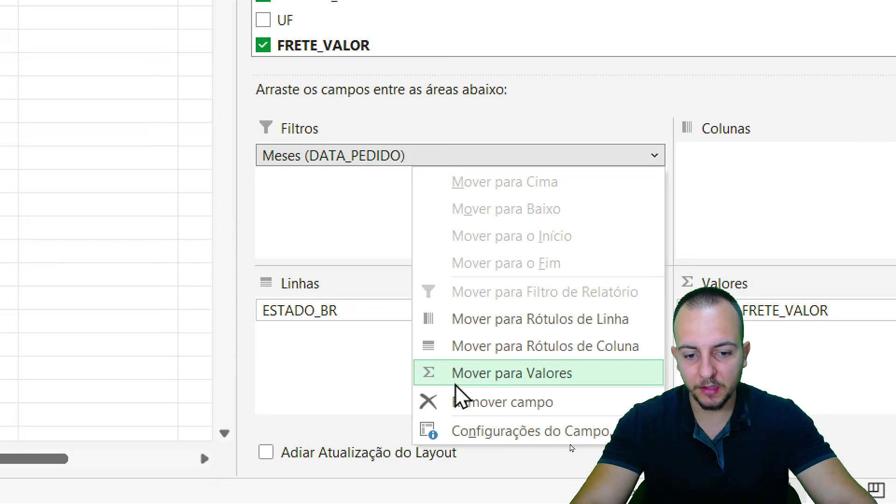
click(456, 400)
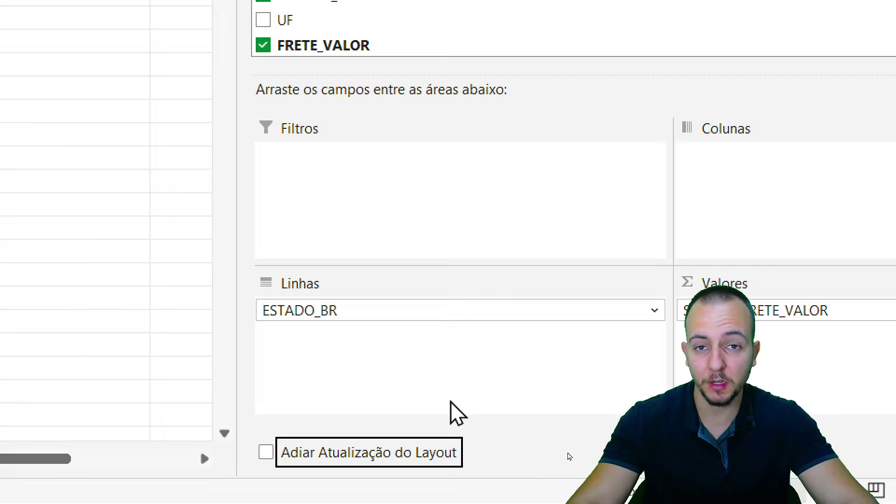
scroll(487, 66, down, 2)
scroll(487, 65, down, 2)
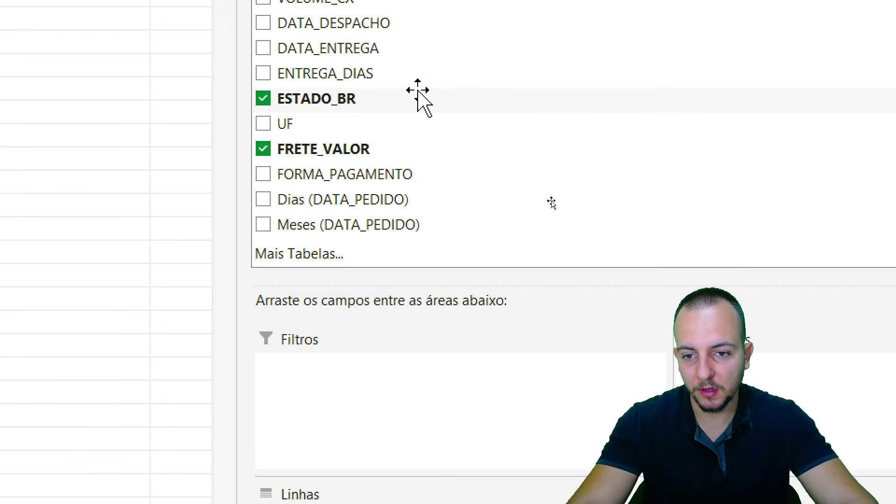
click(406, 301)
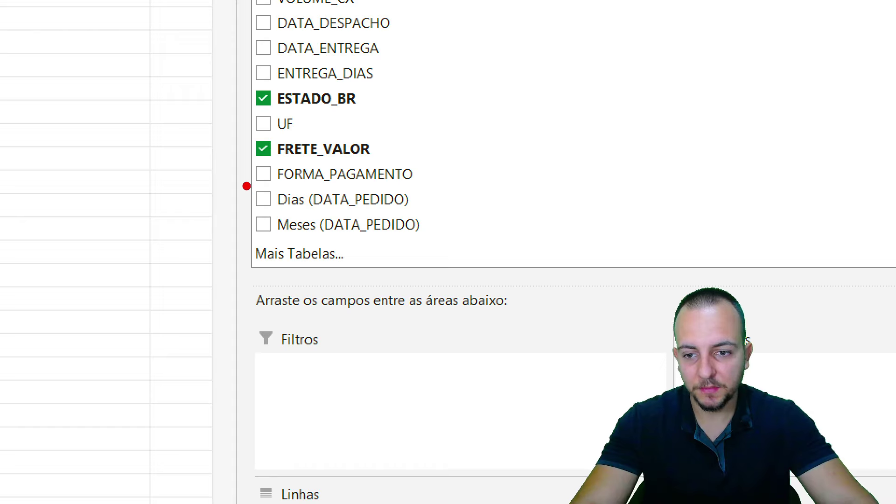
mouse_move(246, 186)
mouse_down()
mouse_move(435, 243)
mouse_move(532, 188)
mouse_up()
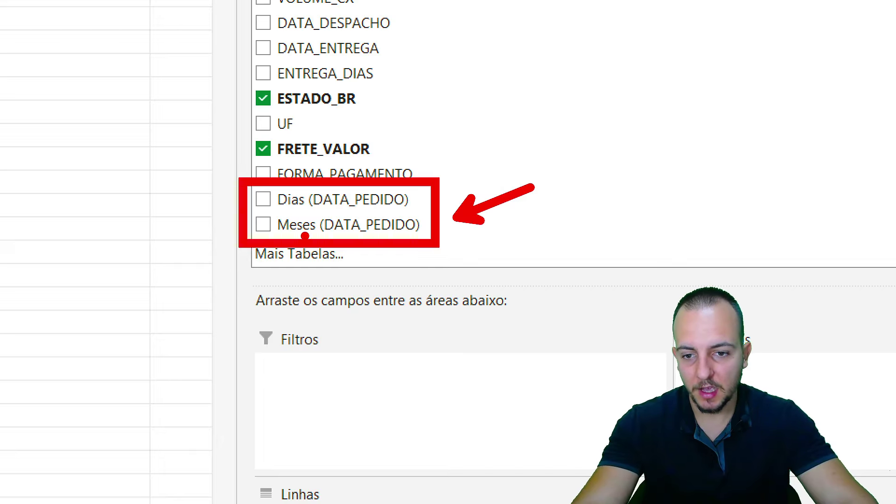
drag(327, 226, 326, 414)
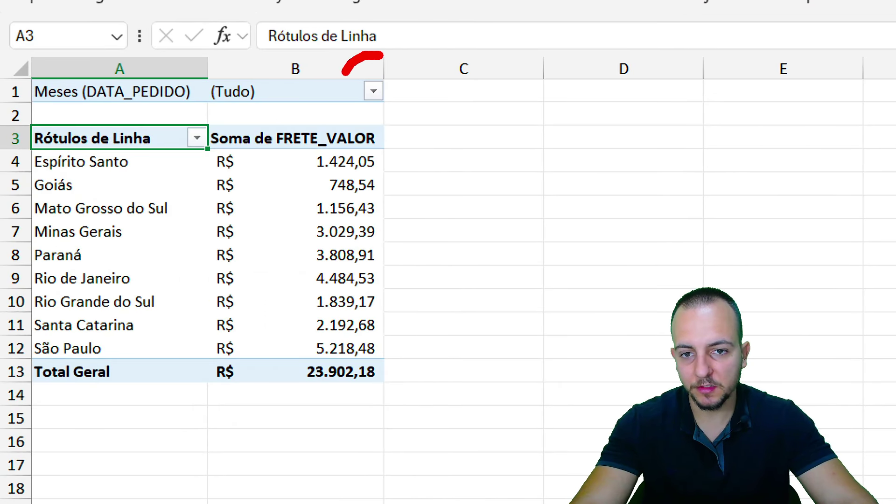
Set the Meses filter to abr, showing April freight per state totalling R$ 3.446,99
click(373, 91)
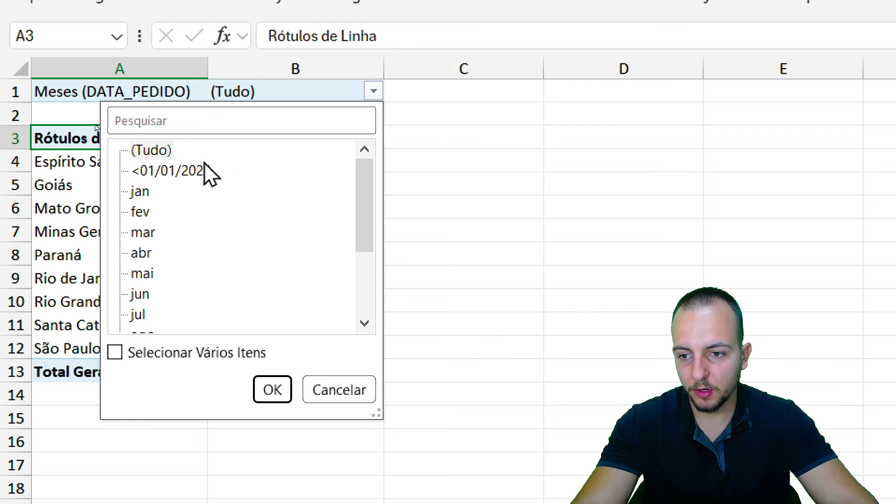
click(141, 191)
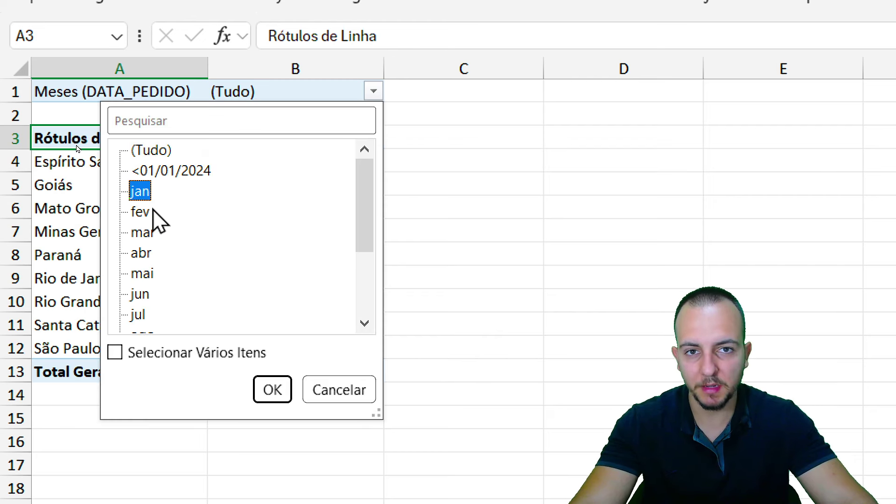
click(144, 233)
click(145, 256)
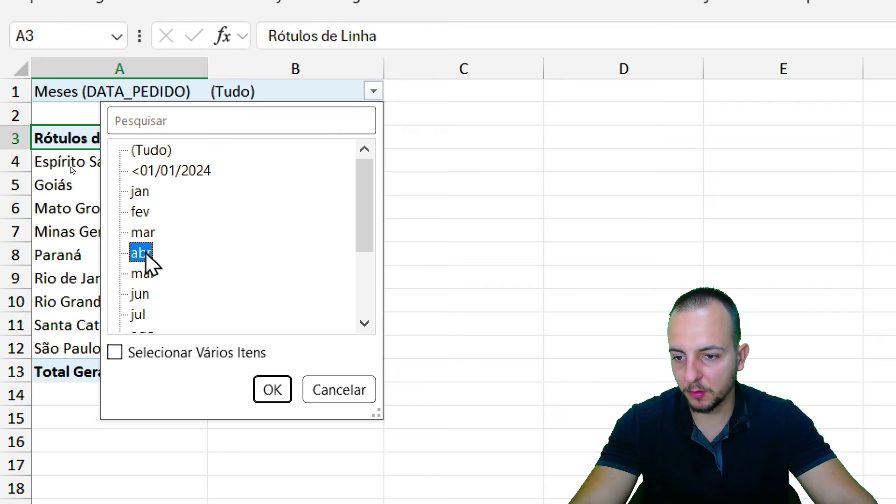
click(263, 395)
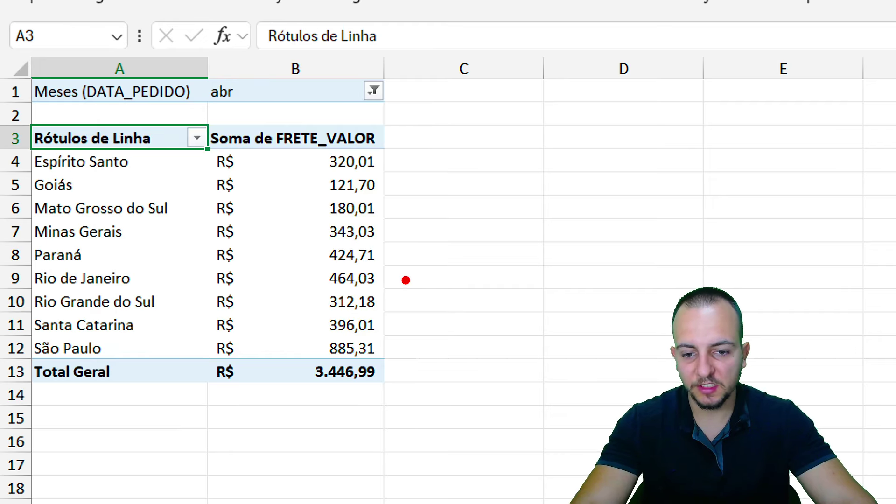
drag(406, 280, 562, 195)
drag(192, 69, 270, 113)
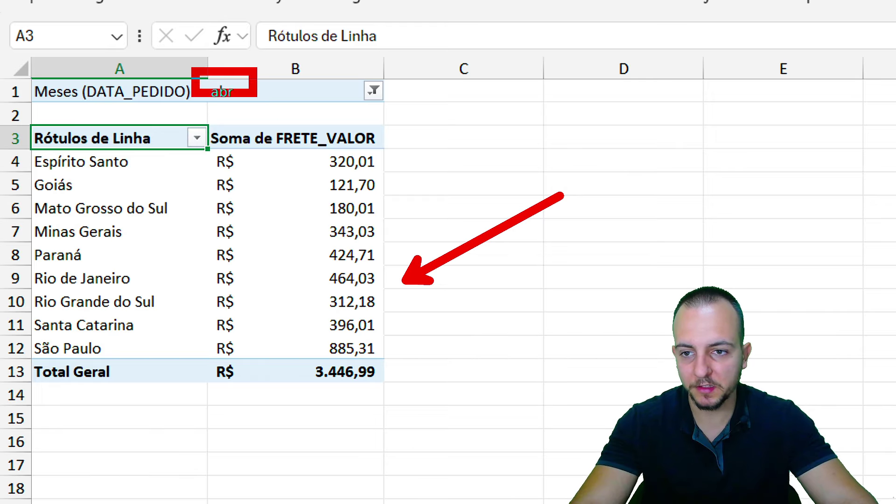
key(Escape)
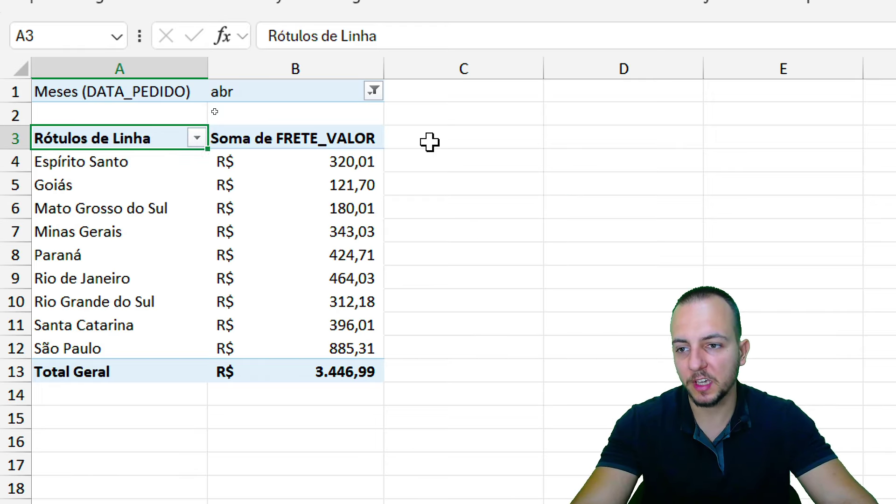
key(Escape)
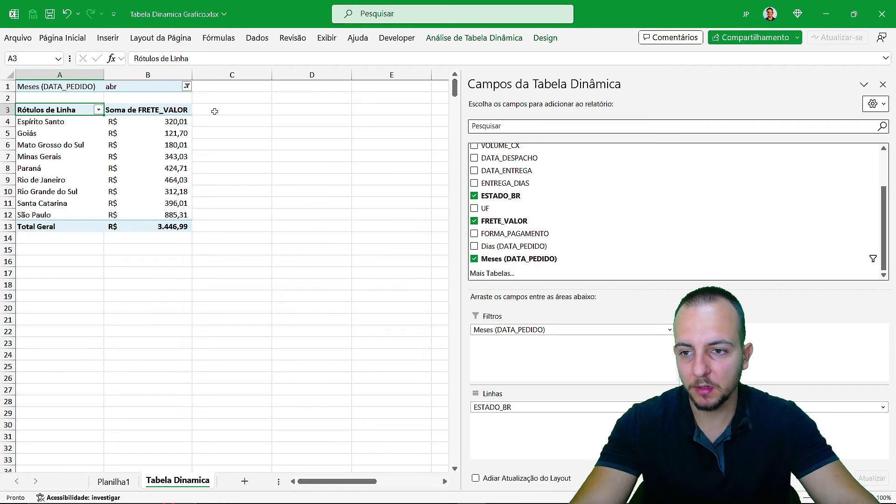
Dismiss stray dialogs and select a cell outside the abr pivot to hide the field list
key(ctrl+1)
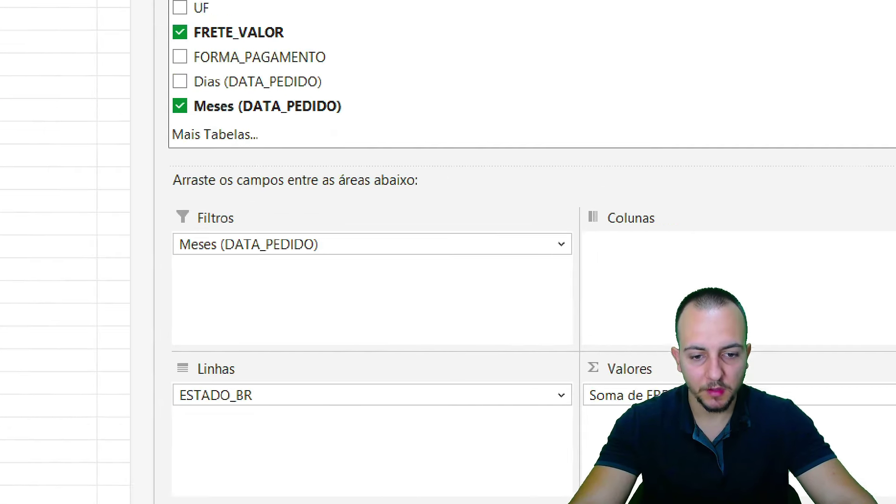
drag(283, 211, 240, 272)
drag(245, 370, 297, 414)
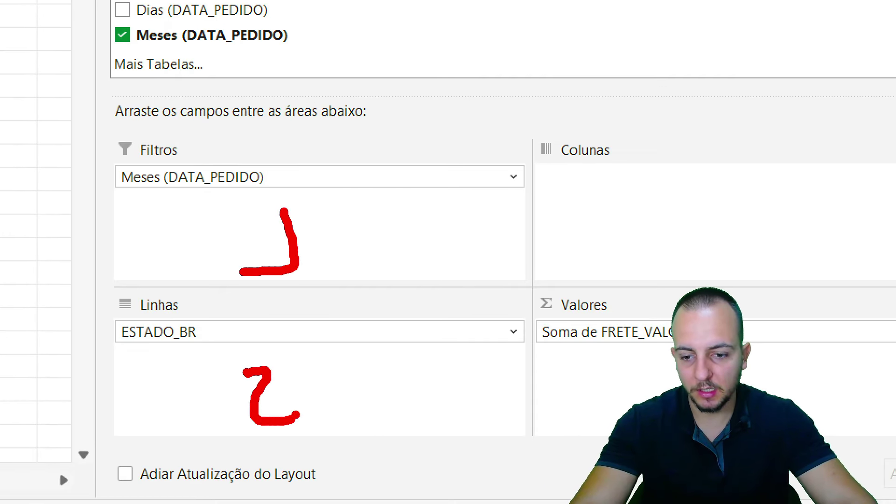
drag(608, 176, 568, 255)
drag(553, 353, 559, 404)
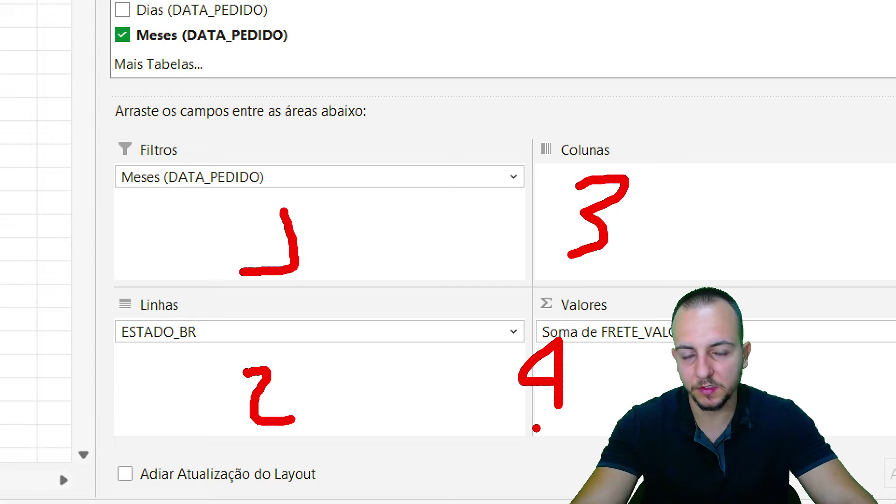
key(ctrl+z)
drag(571, 300, 504, 306)
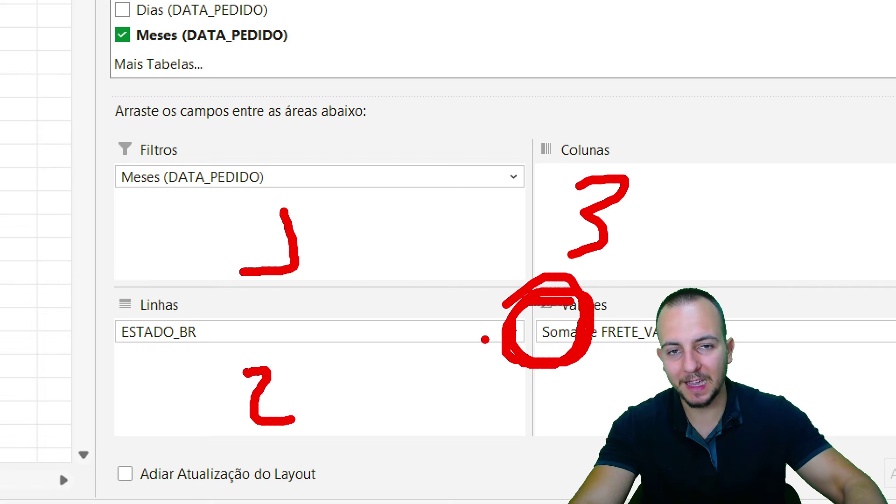
key(Escape)
key(Escape)
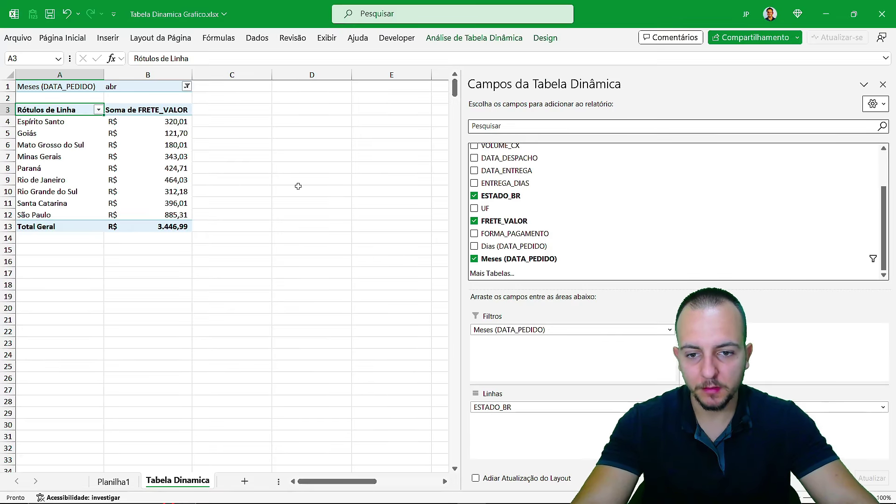
click(299, 188)
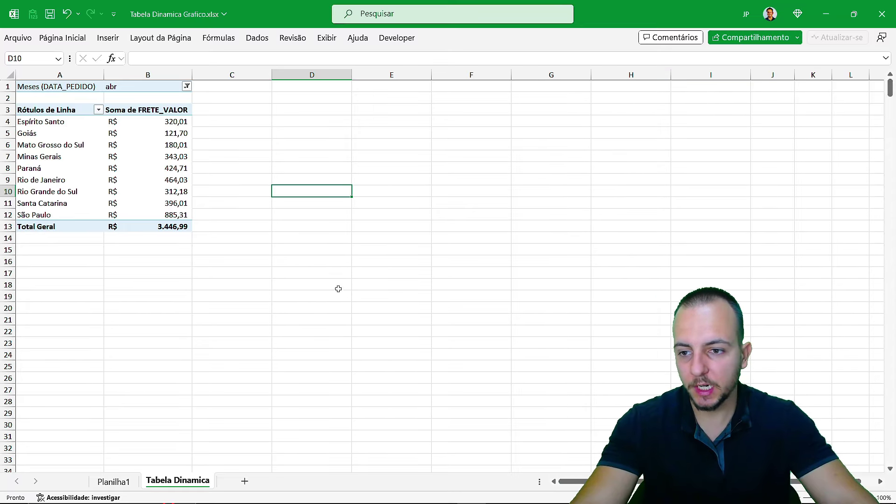
Show the PivotTable Fields list again and expand the Design tab's pivot style gallery
click(159, 176)
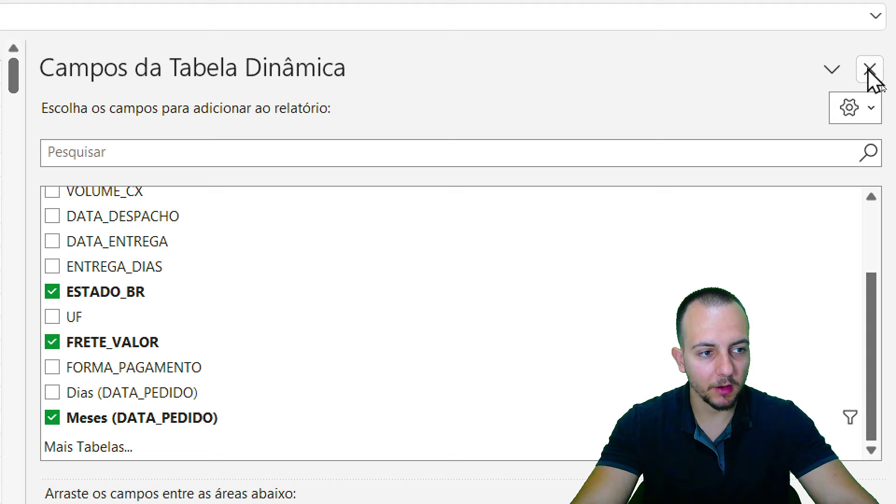
click(882, 84)
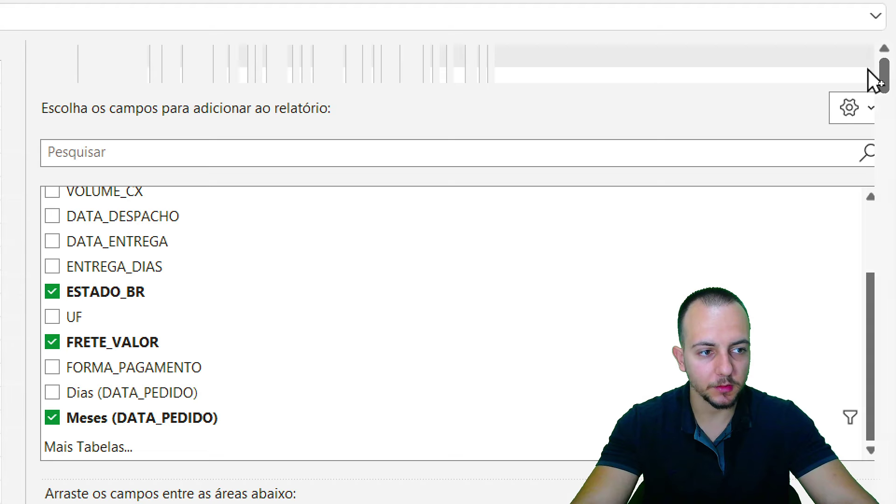
click(376, 181)
click(175, 158)
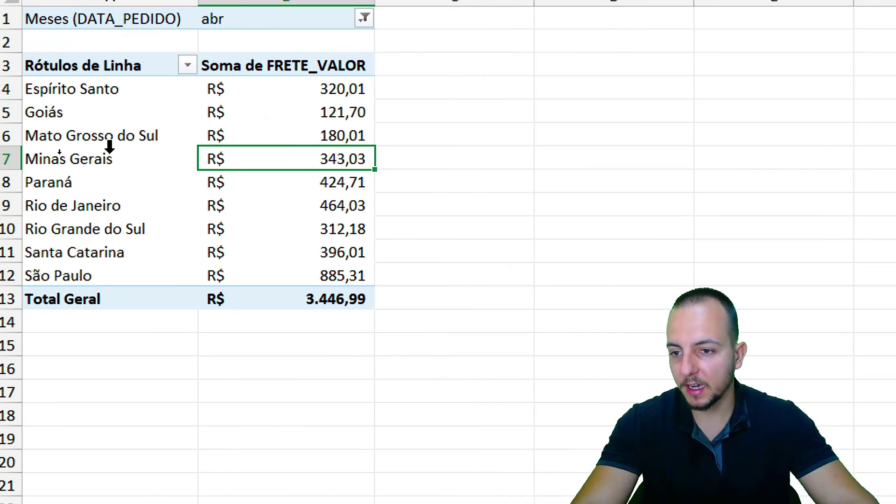
click(149, 133)
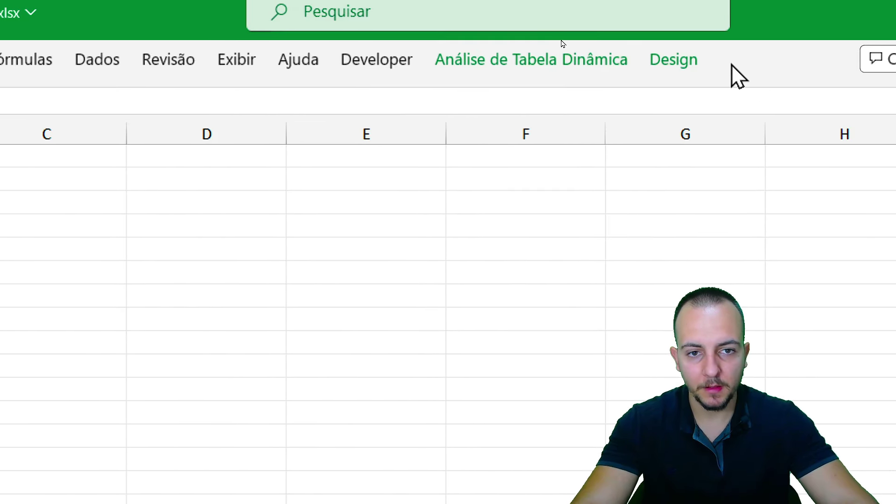
click(598, 74)
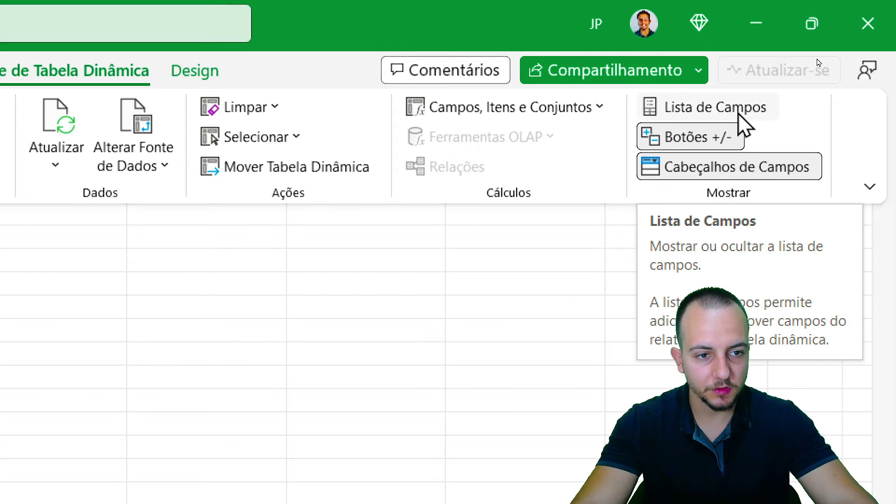
click(739, 112)
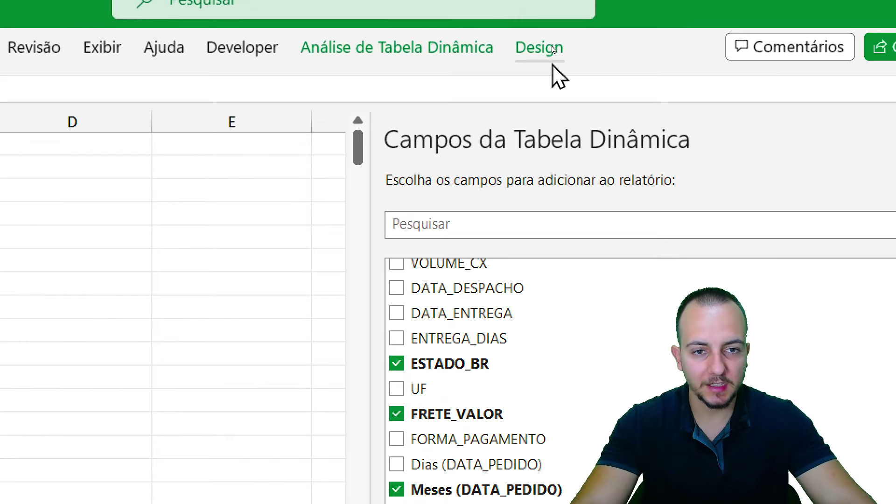
click(551, 40)
click(680, 135)
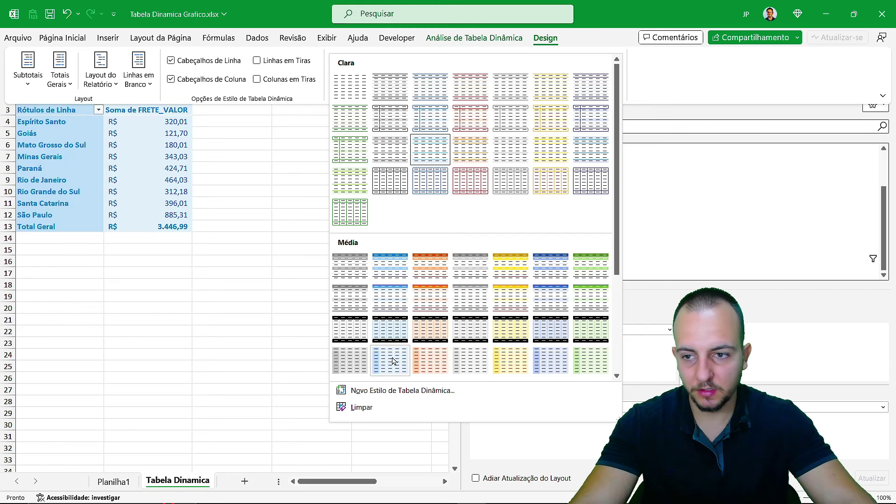
Apply the light blue Medium pivot table style with a solid blue header row
click(397, 307)
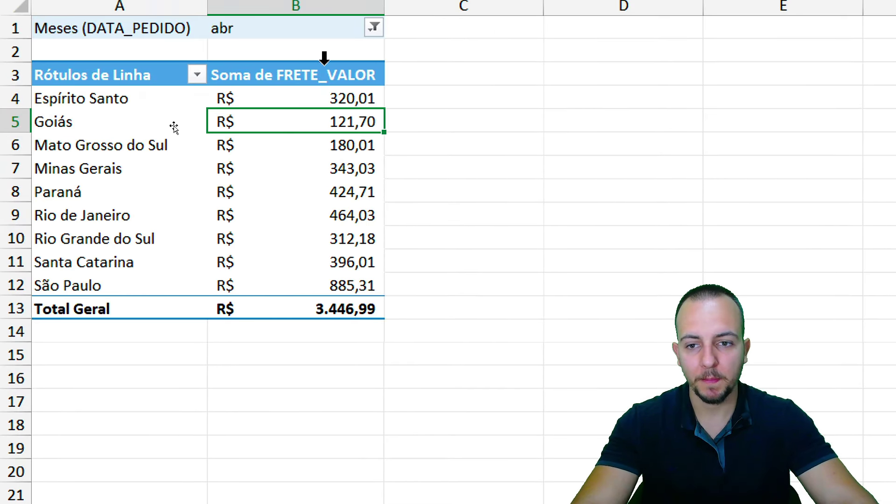
drag(18, 52, 396, 337)
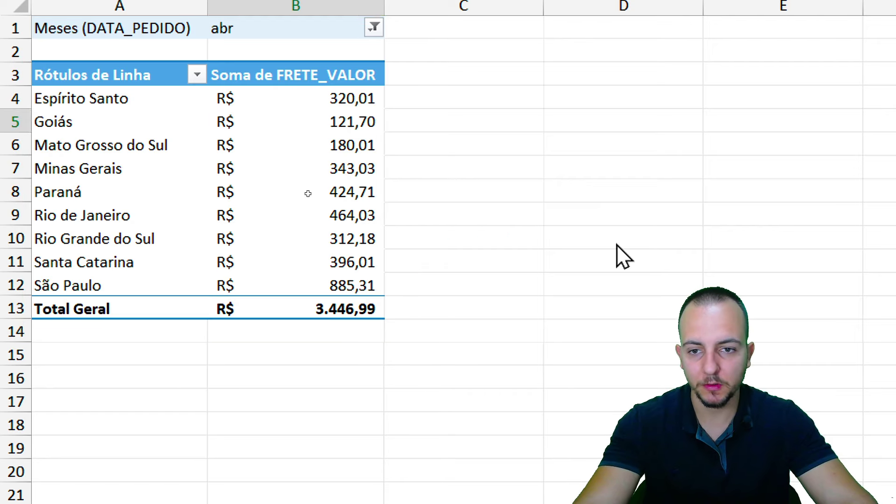
Insert a clustered column pivot chart of April freight by state and move it below the table
click(224, 192)
click(282, 149)
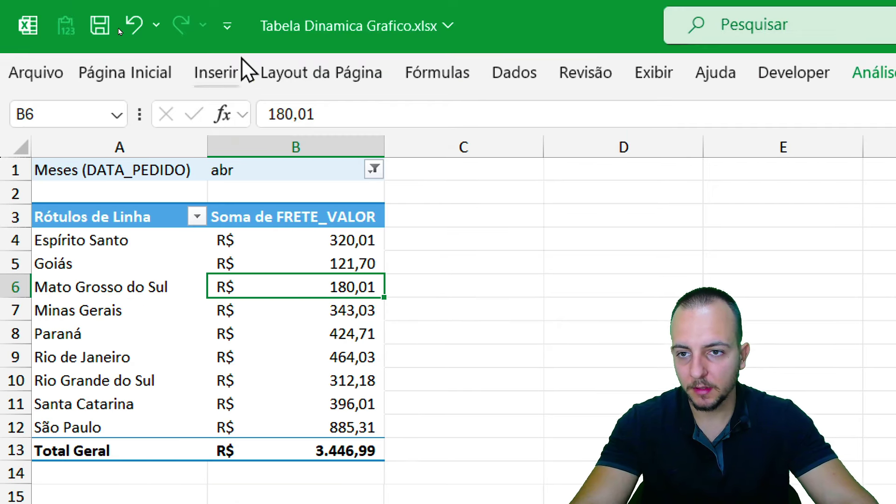
click(215, 75)
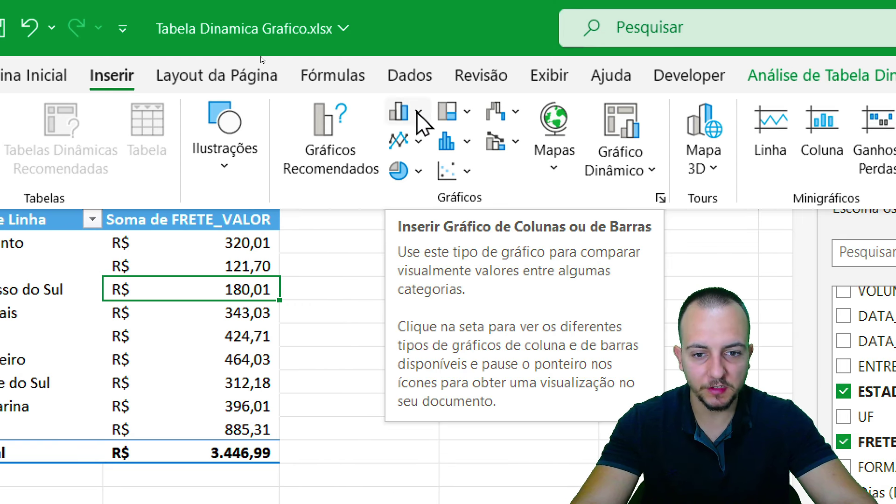
click(417, 114)
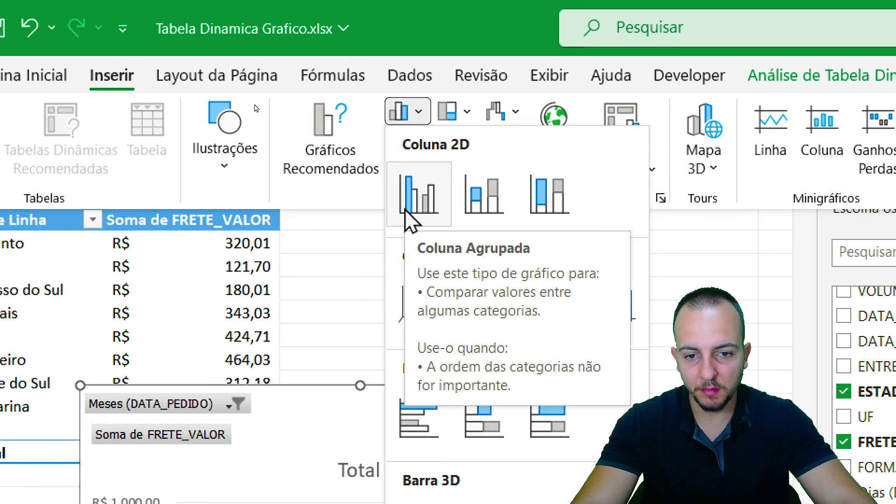
click(405, 214)
drag(178, 233, 130, 252)
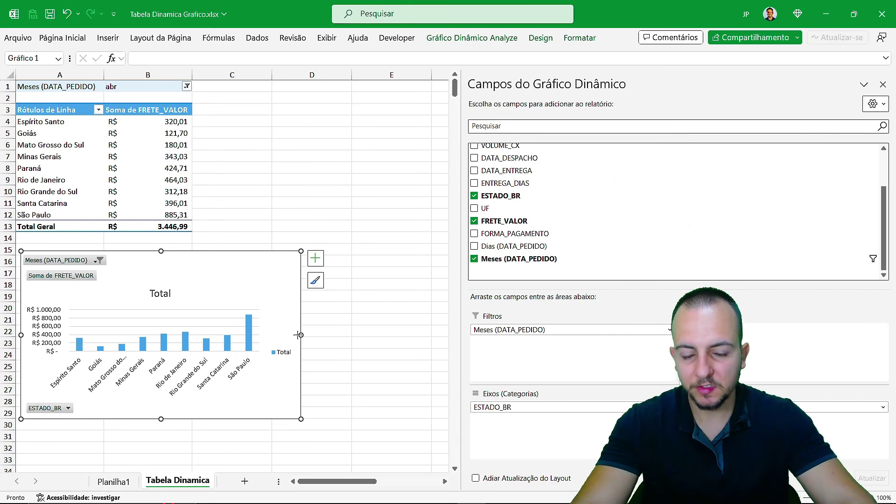
Widen the pivot chart to the right and delete its Total title and legend
drag(301, 335, 406, 331)
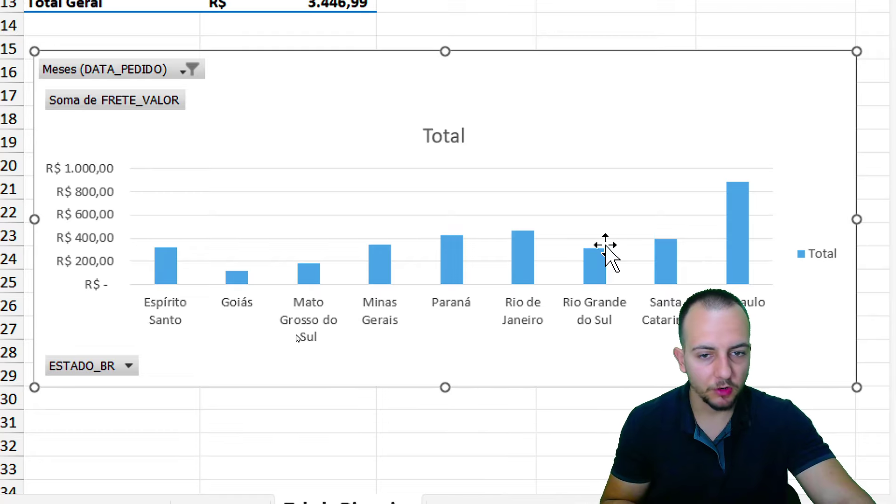
click(457, 136)
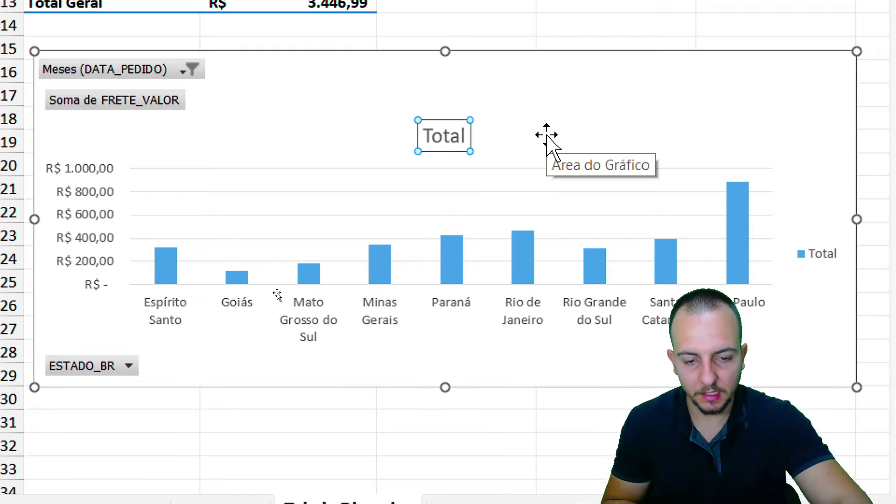
key(Delete)
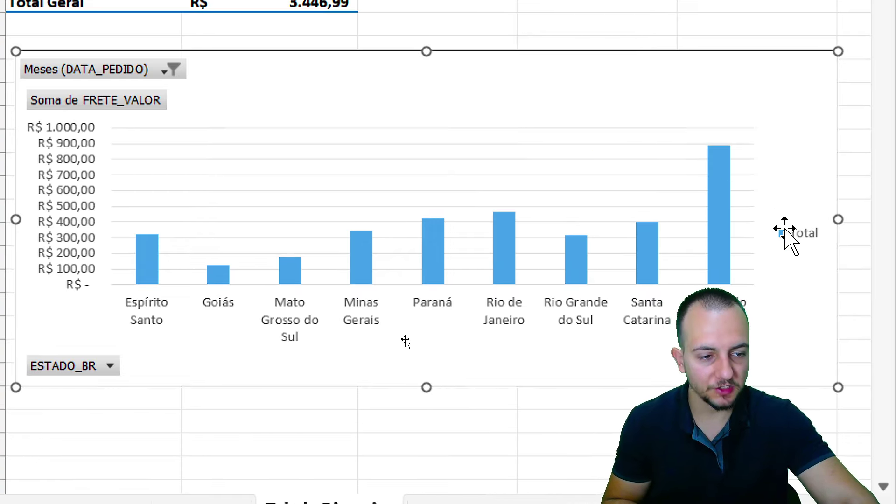
click(788, 236)
key(Delete)
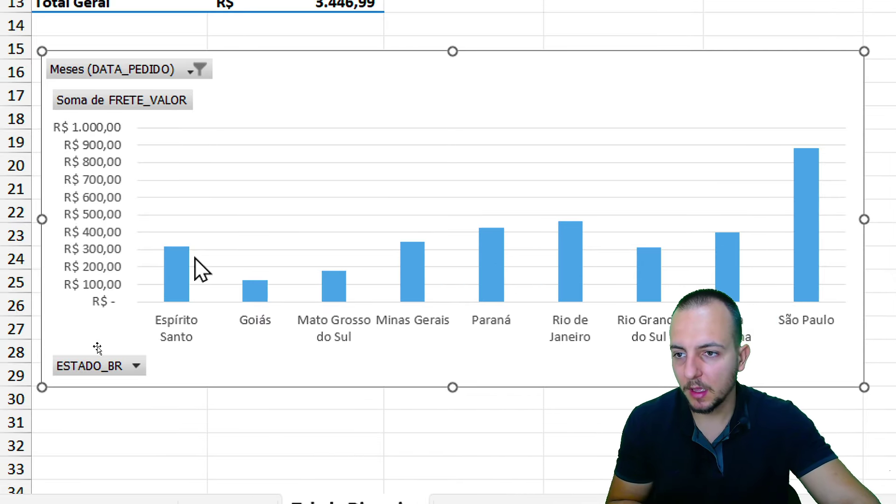
Filter the pivot chart's Meses (DATA_PEDIDO) field to fev
click(188, 70)
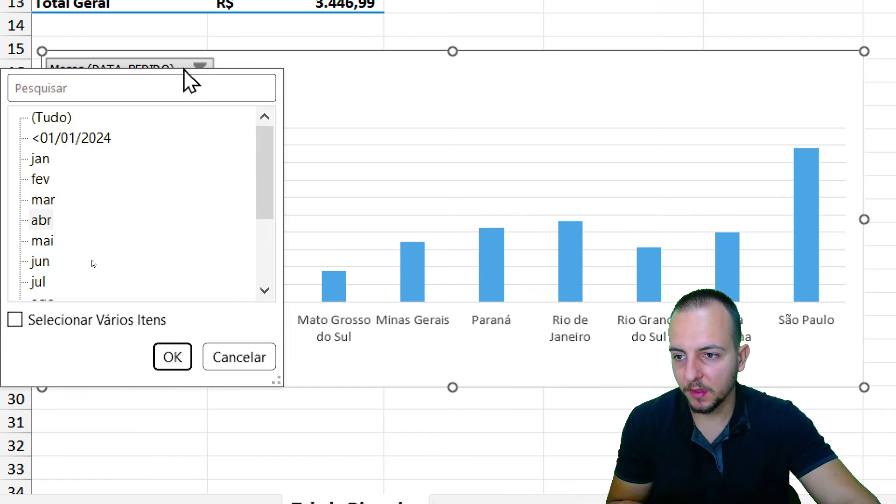
click(189, 70)
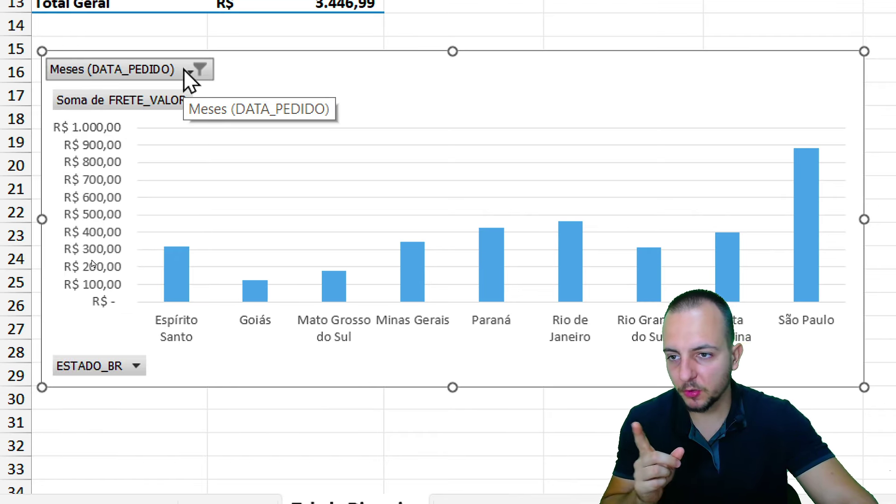
click(189, 70)
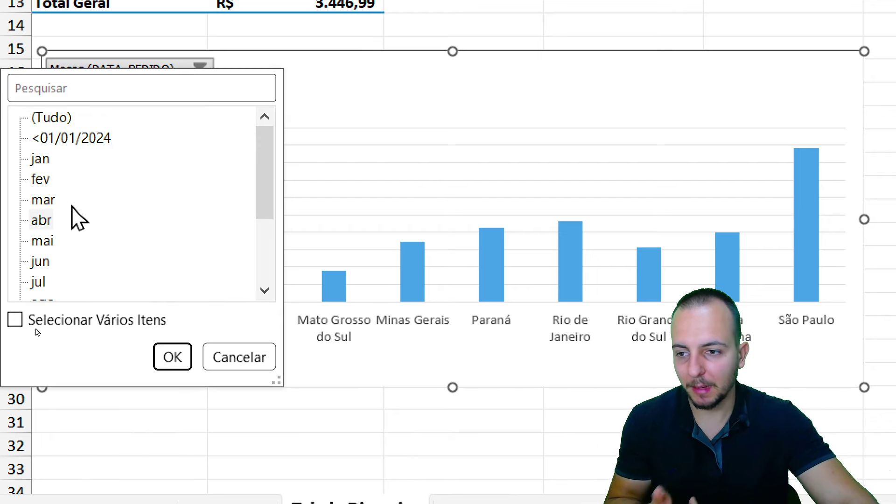
click(42, 180)
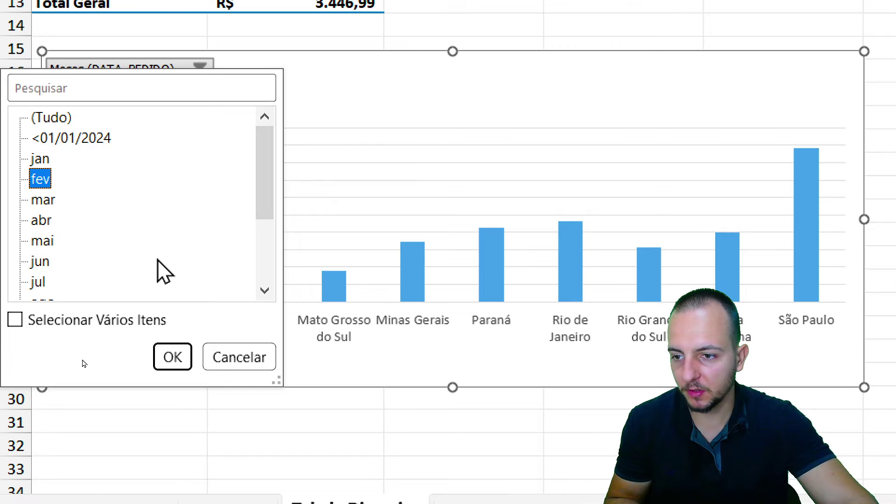
click(173, 357)
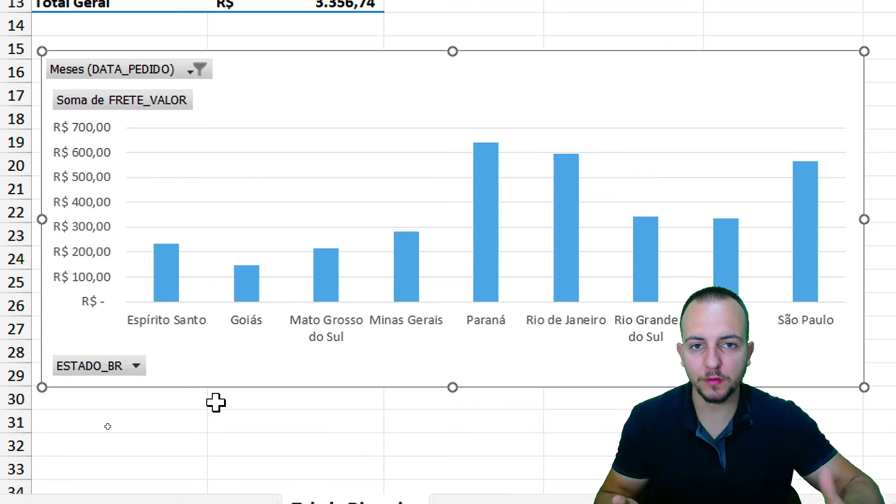
Change the chart's month filter to jun, giving freight totalling R$ 3.507,35
click(171, 75)
click(41, 270)
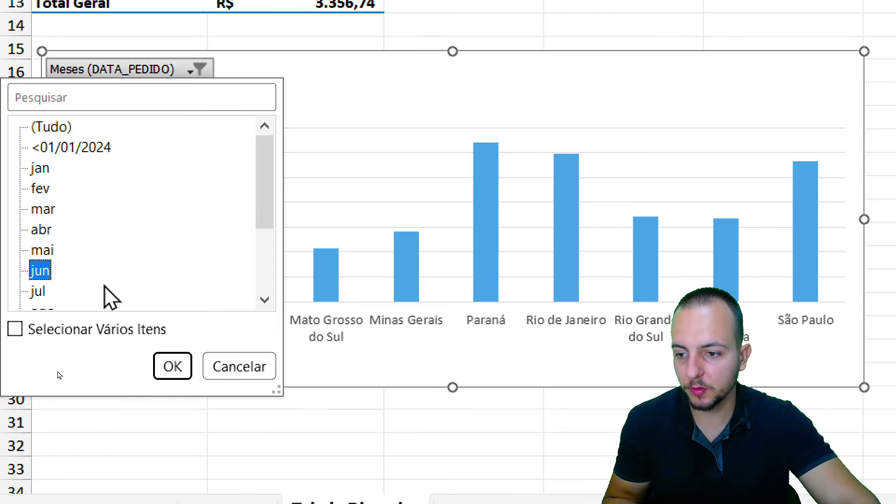
click(172, 366)
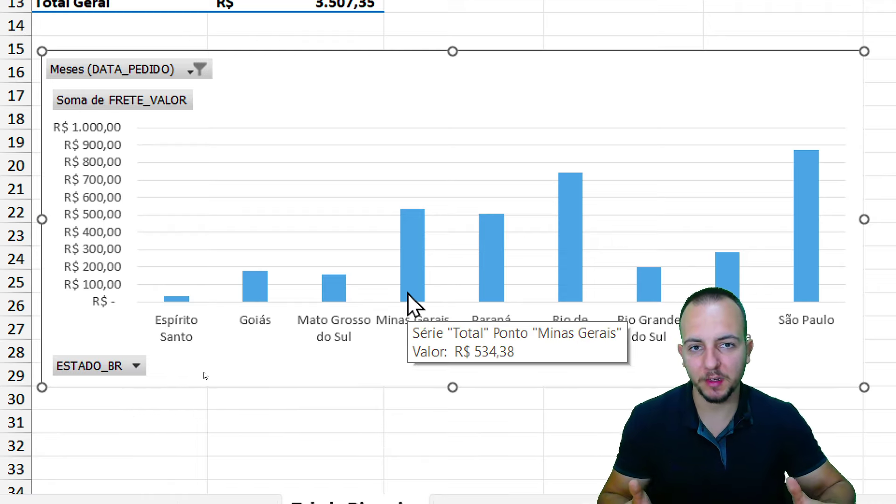
click(125, 367)
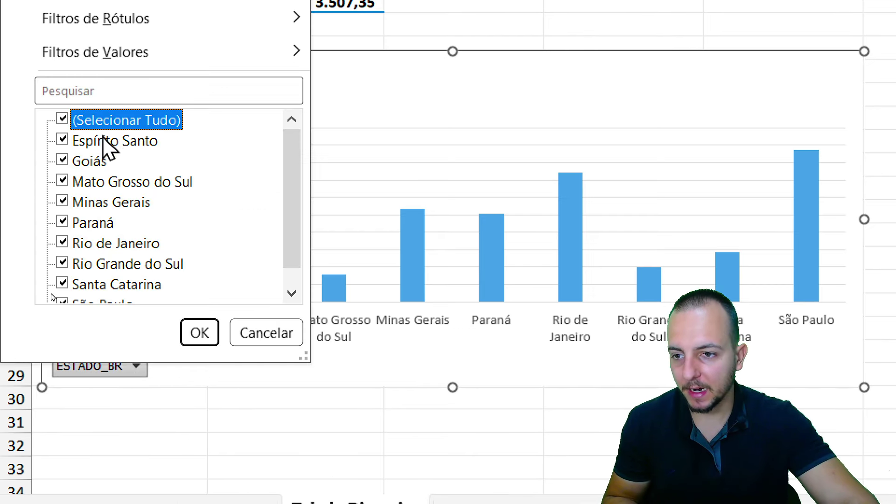
Set the ESTADO_BR filter to only Espírito Santo, Goiás and Minas Gerais
click(62, 120)
click(61, 140)
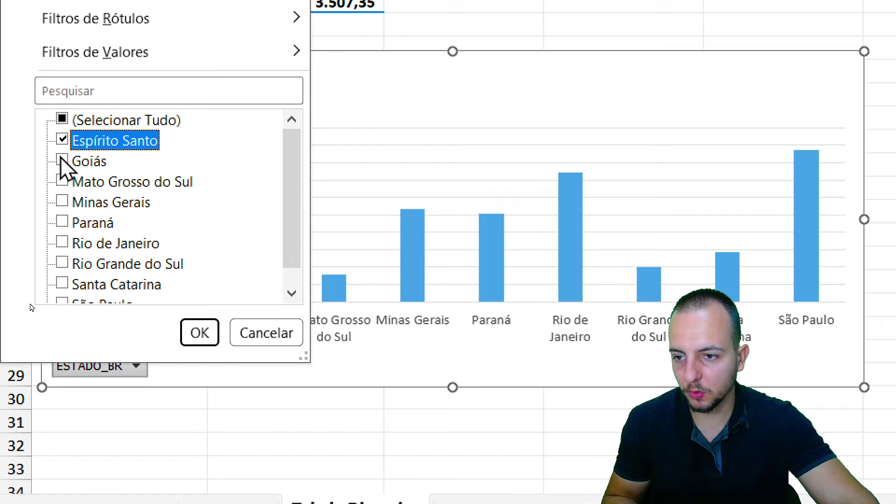
click(62, 160)
click(62, 201)
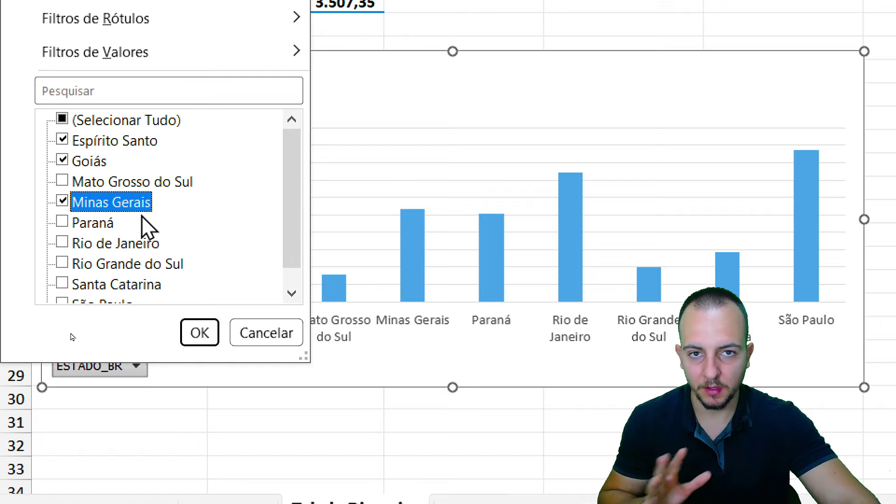
click(199, 333)
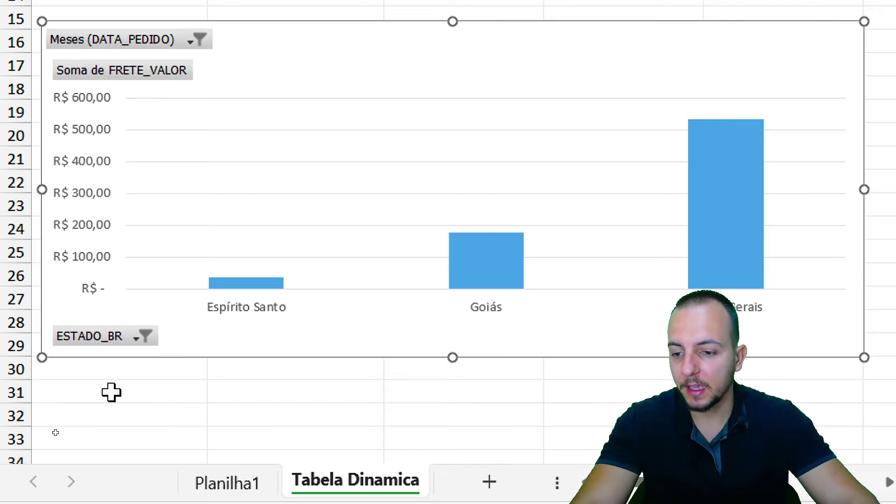
Clear the ESTADO_BR filter so all nine states show for jun, then deselect the chart
click(138, 342)
click(199, 307)
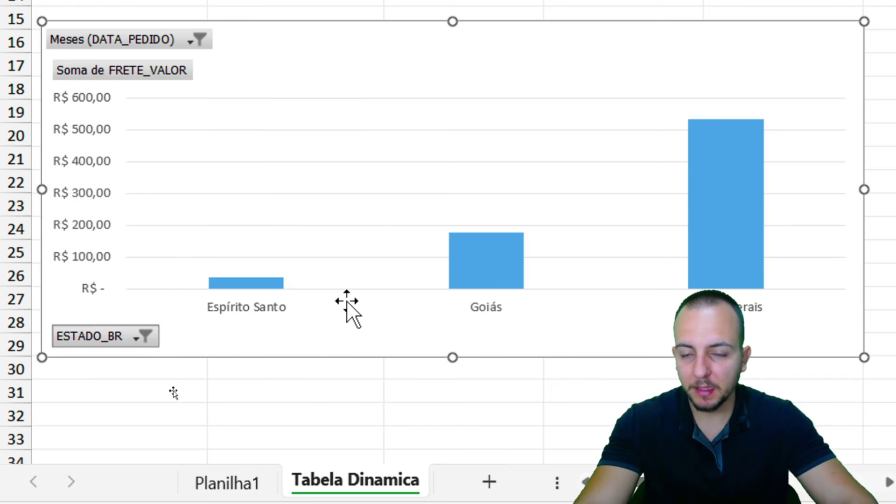
scroll(343, 66, up, 2)
scroll(218, 149, up, 3)
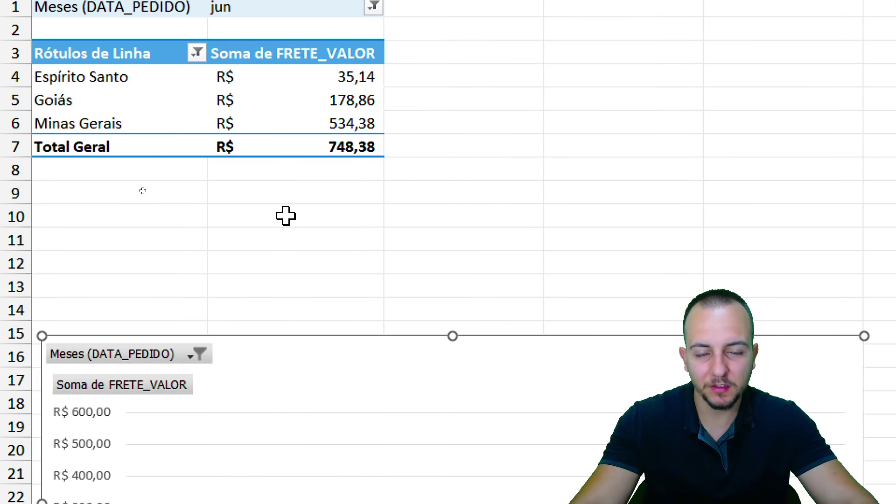
scroll(369, 62, up, 1)
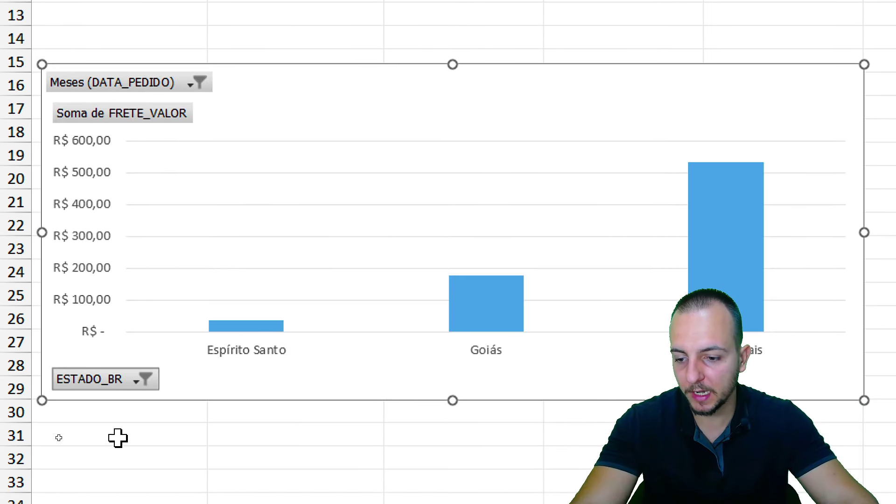
click(126, 386)
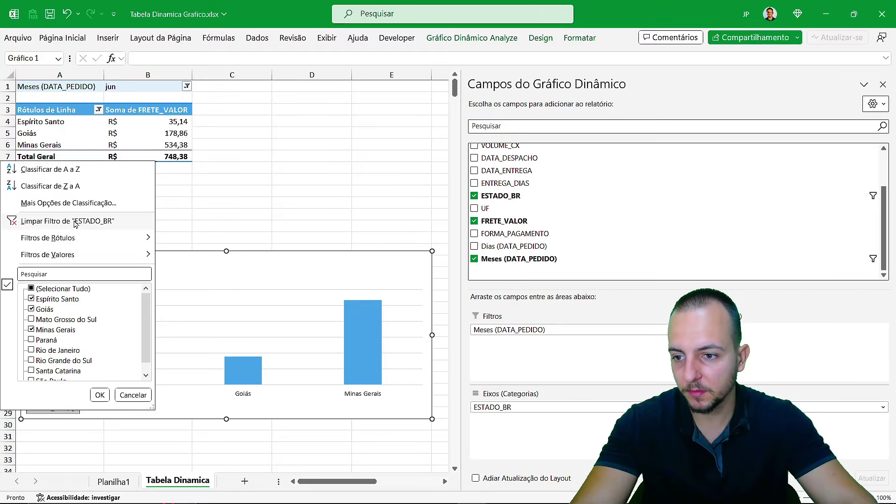
click(73, 220)
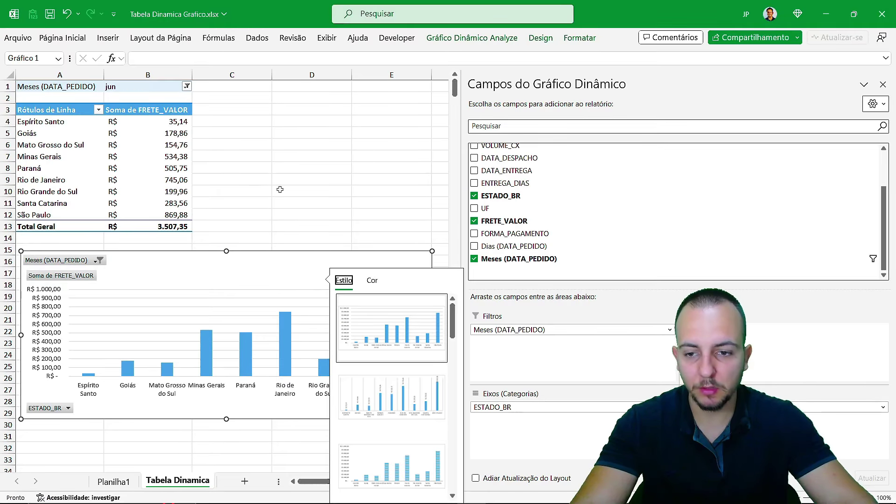
click(320, 190)
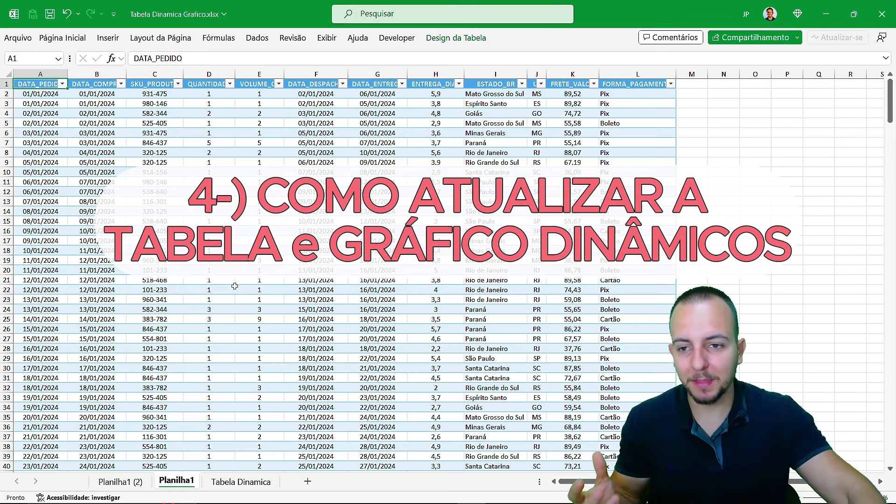
scroll(235, 285, down, 7)
scroll(235, 285, down, 5)
scroll(234, 287, down, 4)
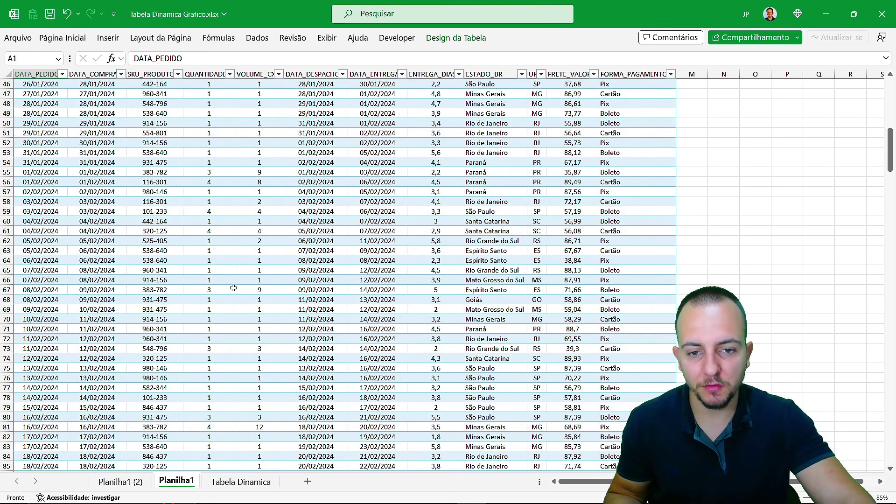
scroll(233, 288, down, 2)
scroll(233, 288, down, 1)
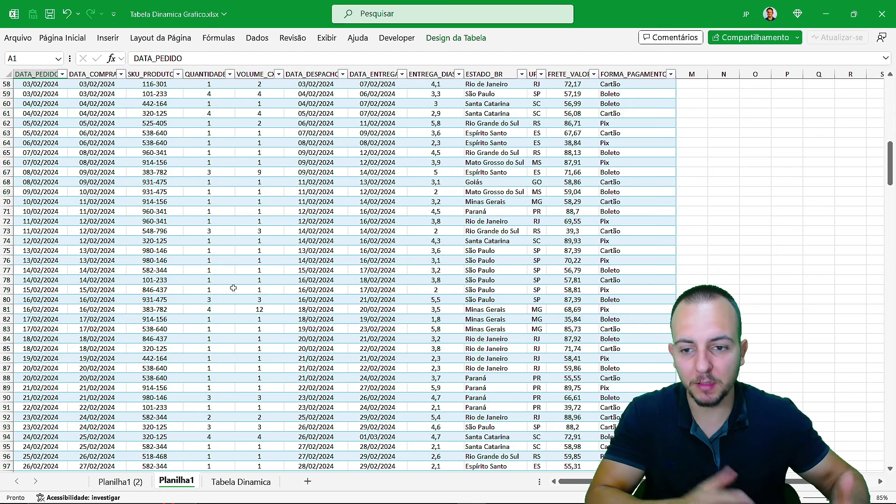
key(ctrl+Down)
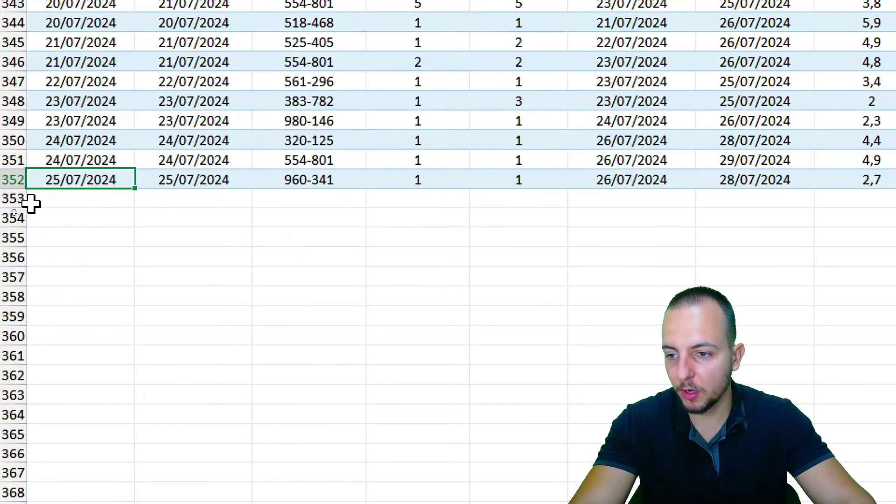
drag(10, 201, 11, 359)
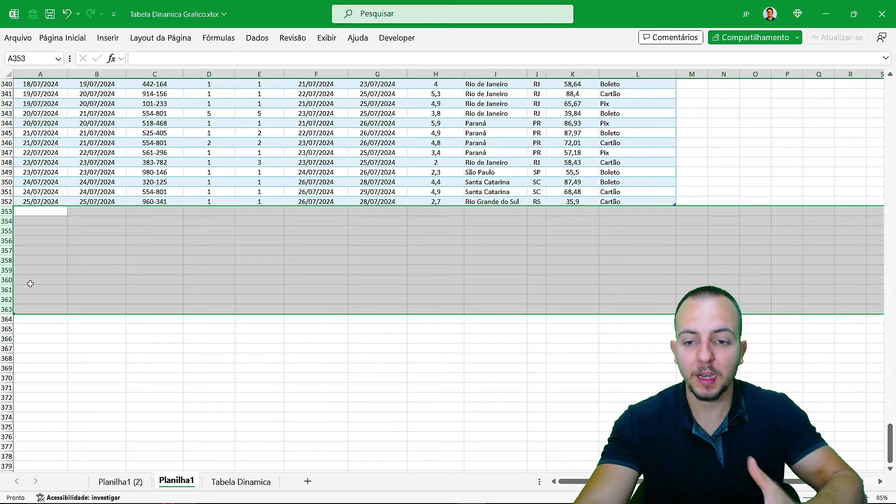
click(171, 258)
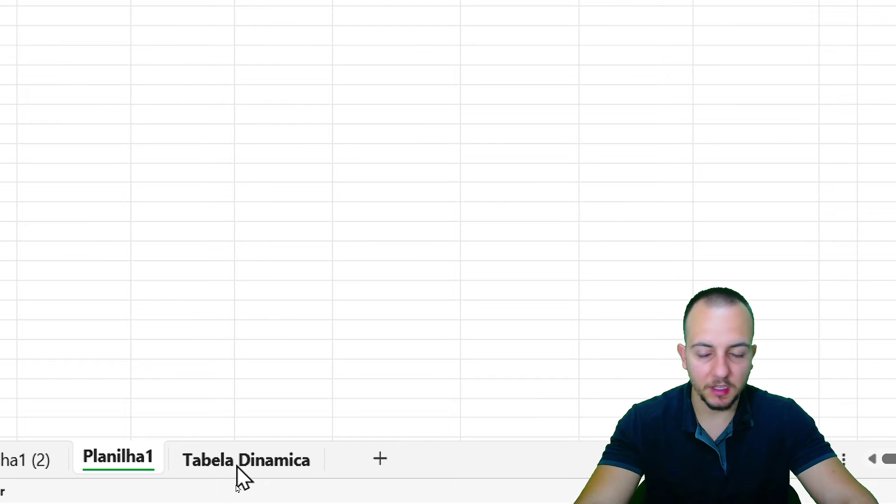
On the Tabela Dinamica sheet, refresh all pivot tables and the chart with Atualizar Tudo
click(243, 475)
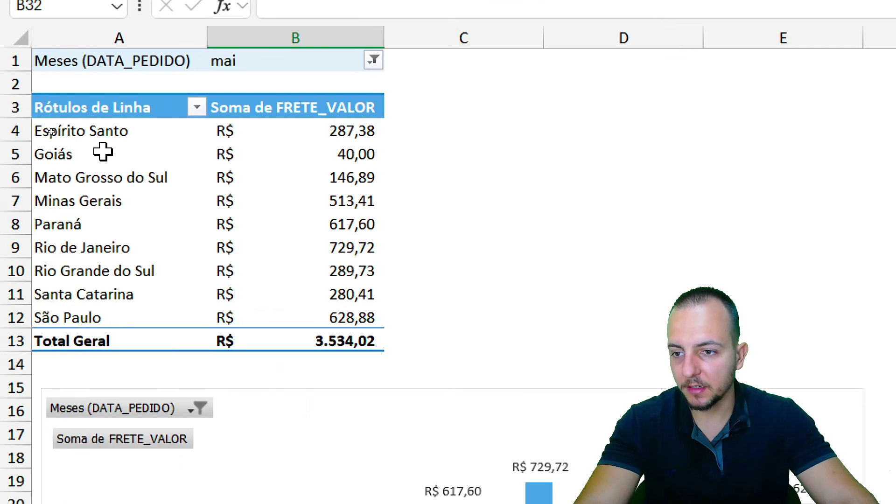
click(94, 134)
click(133, 166)
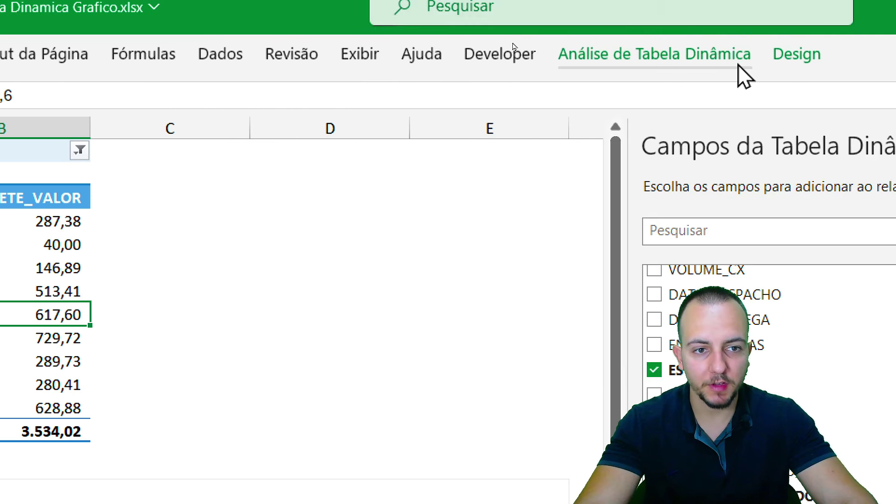
click(705, 67)
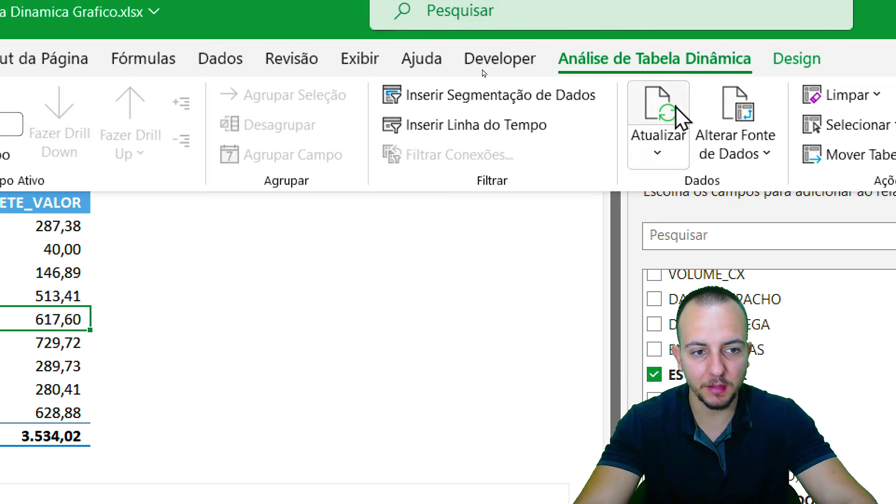
click(658, 152)
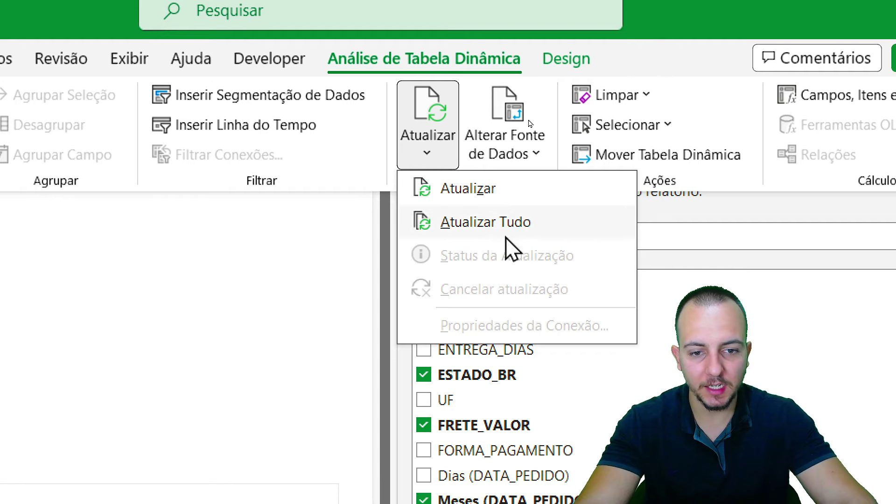
click(472, 223)
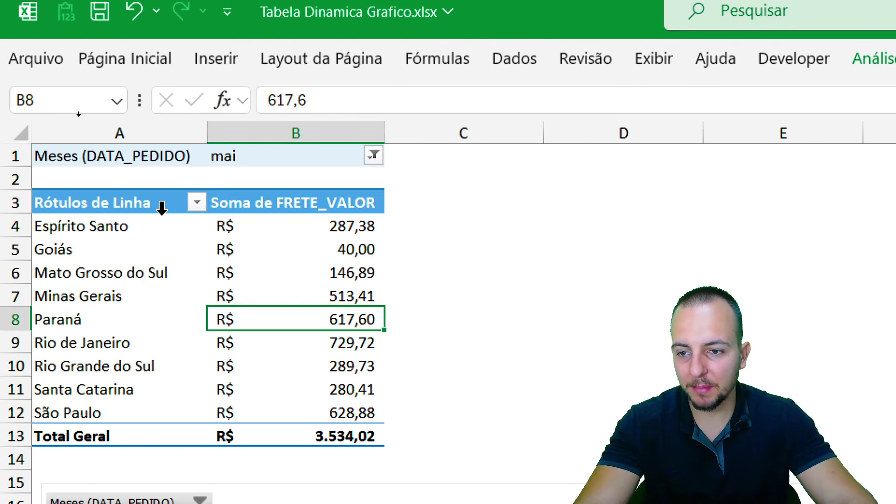
click(148, 199)
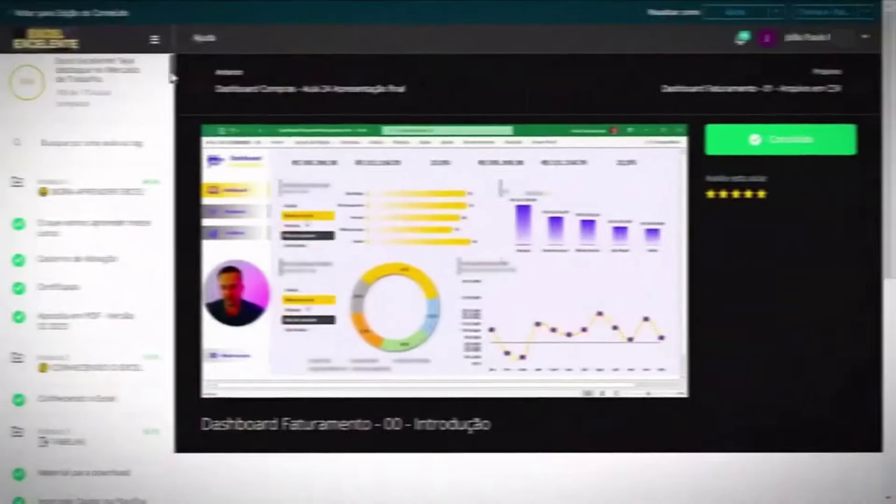
Scroll the course lesson sidebar to reach Criando um Design e Layout 1
drag(171, 77, 172, 285)
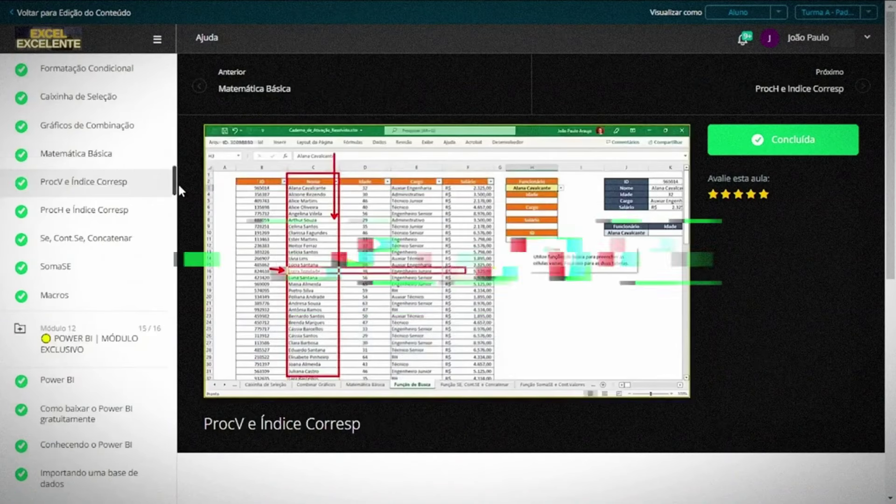
drag(178, 182, 174, 191)
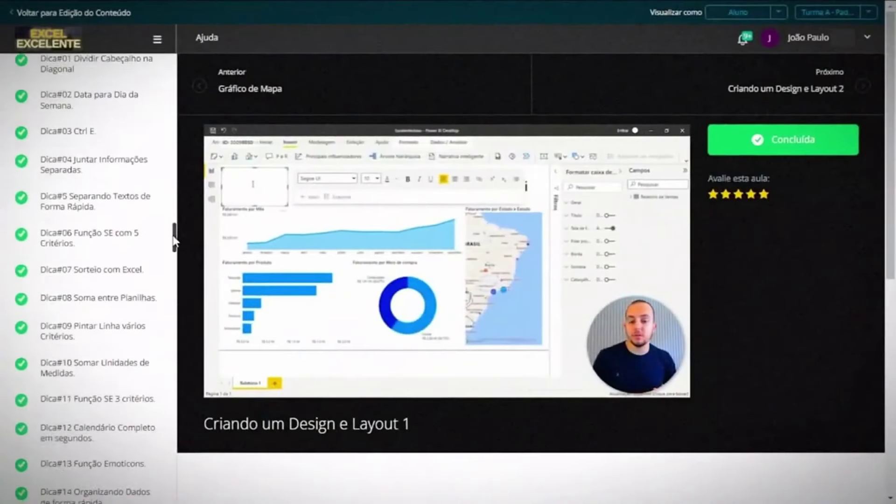
drag(174, 236, 177, 366)
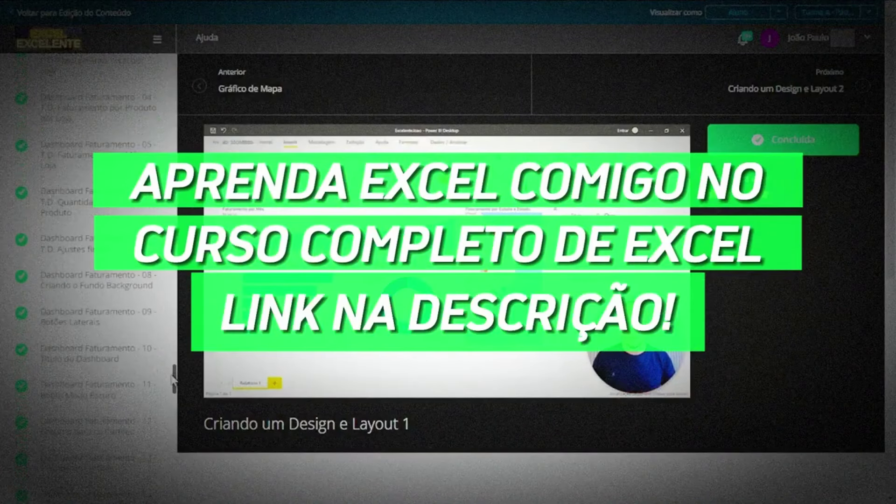